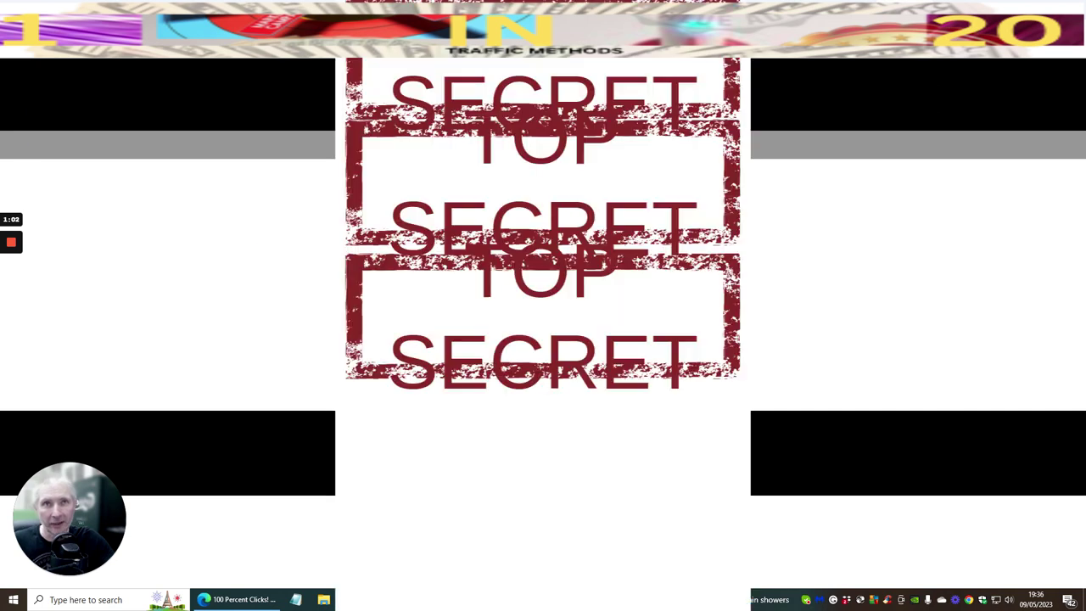
Step: Decline the Gold upgrade and $27 advertising offers and continue towards the 100 Percent Clicks members area
{"action": "key", "text": "alt+Tab"}
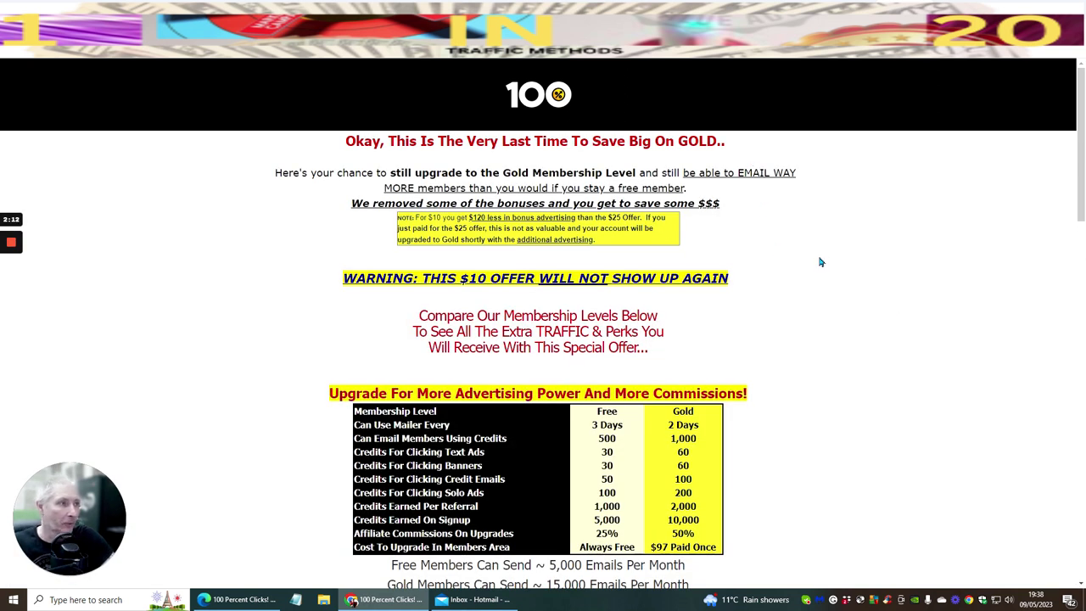
{"action": "scroll", "coordinate": [814, 258], "scroll_direction": "down", "scroll_amount": 15}
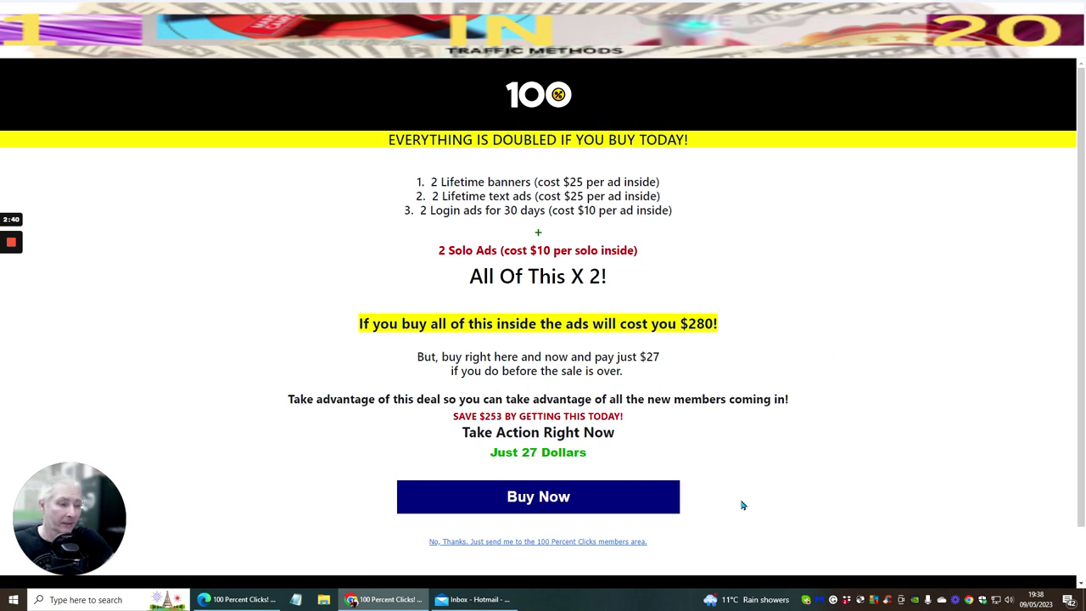
{"action": "left_click", "coordinate": [565, 543]}
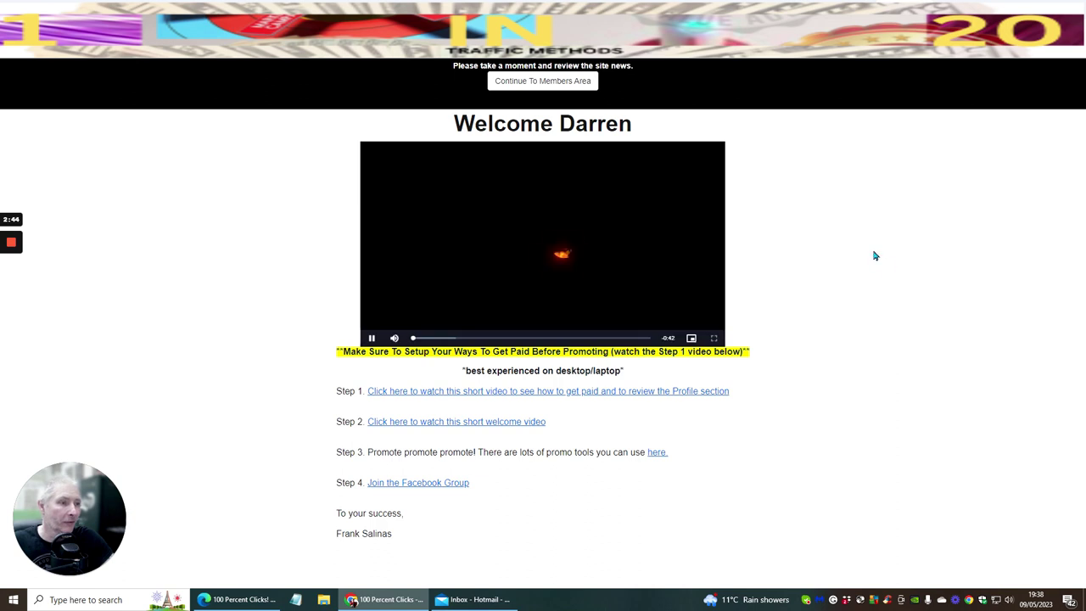
Step: Pause the welcome video on the site news page
{"action": "left_click", "coordinate": [490, 259]}
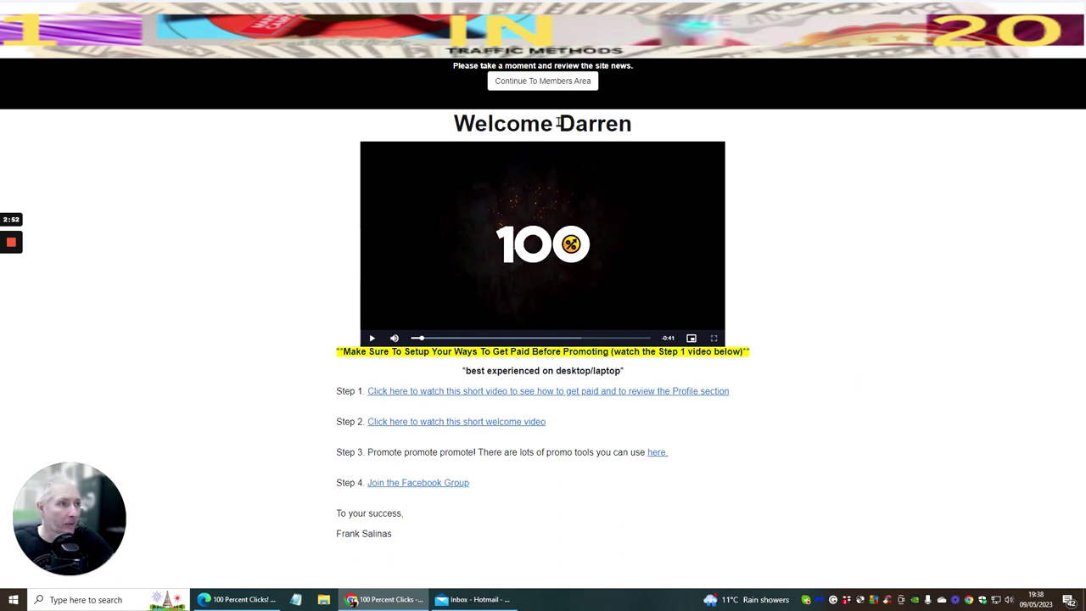
{"action": "left_click_drag", "start_coordinate": [557, 123], "coordinate": [631, 123]}
{"action": "left_click", "coordinate": [796, 180]}
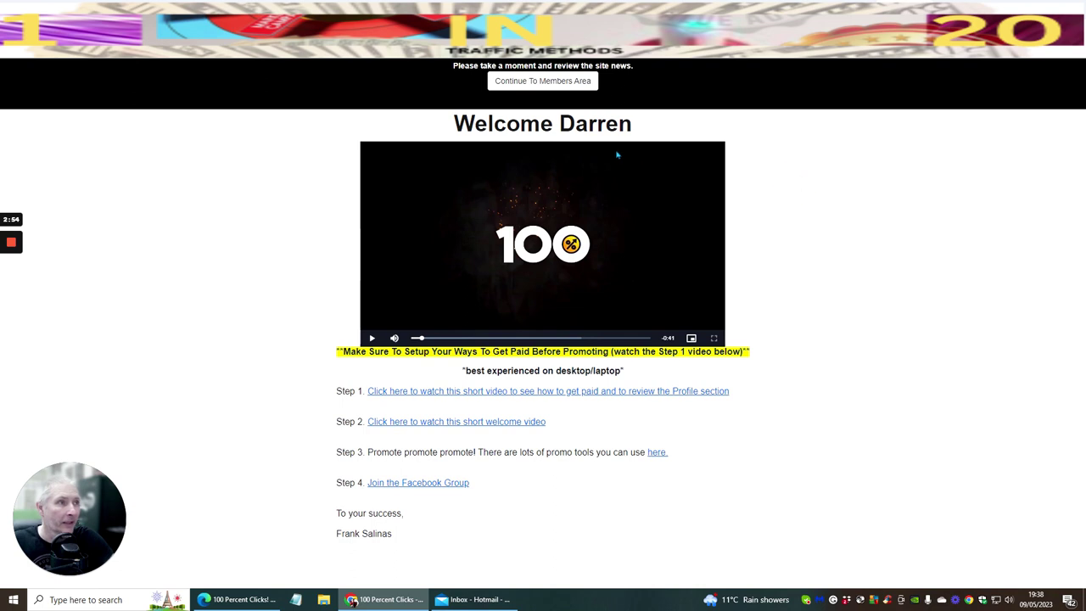
{"action": "left_click", "coordinate": [532, 82]}
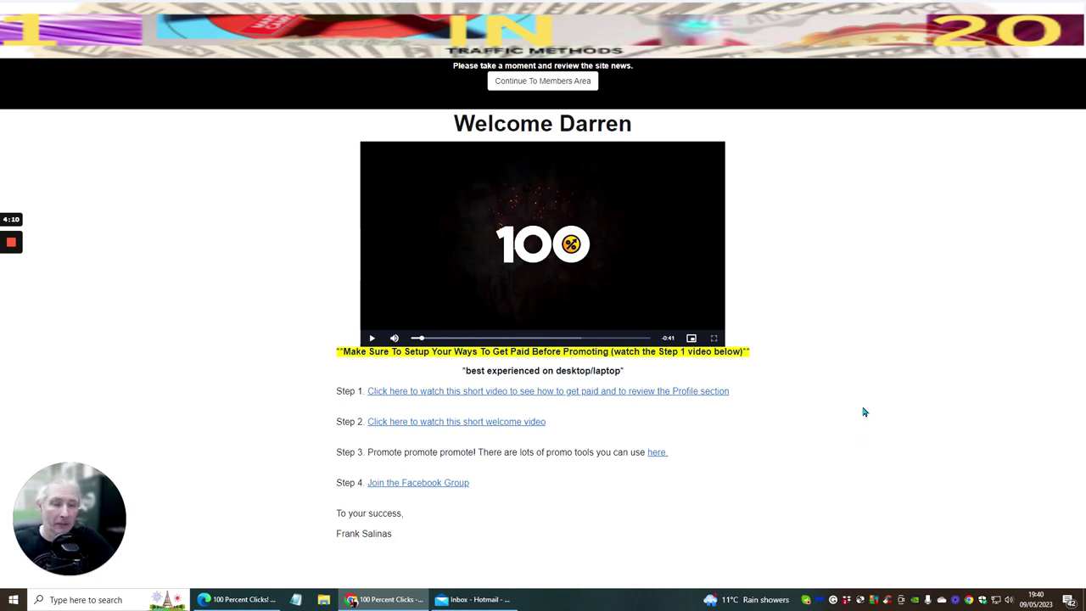
Step: Open the promo tools linked in Step 3 and copy the main referral URL
{"action": "left_click", "coordinate": [657, 453]}
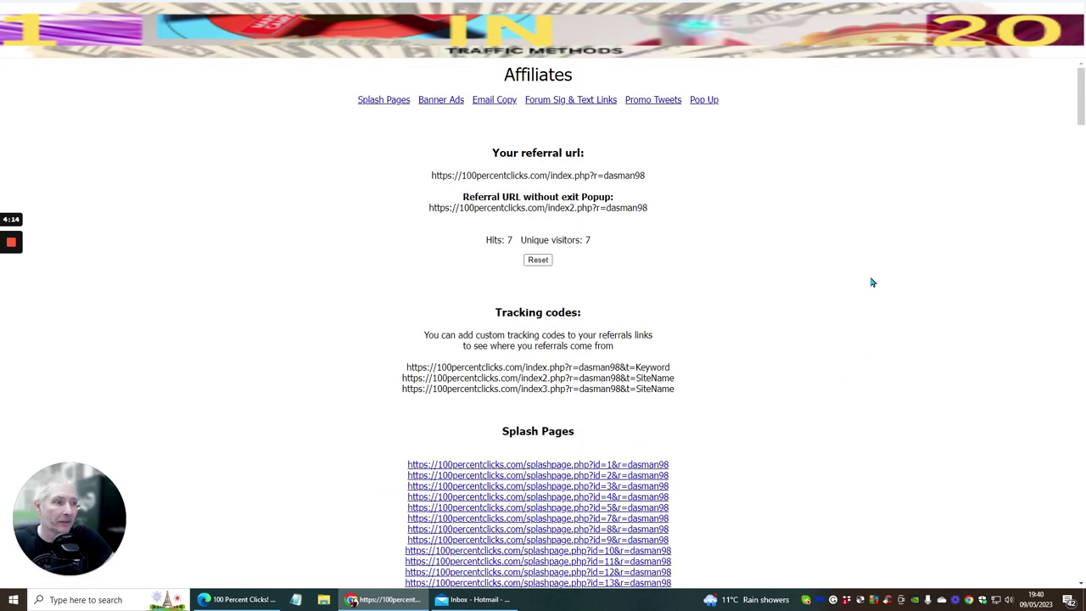
{"action": "left_click_drag", "start_coordinate": [422, 176], "coordinate": [654, 177]}
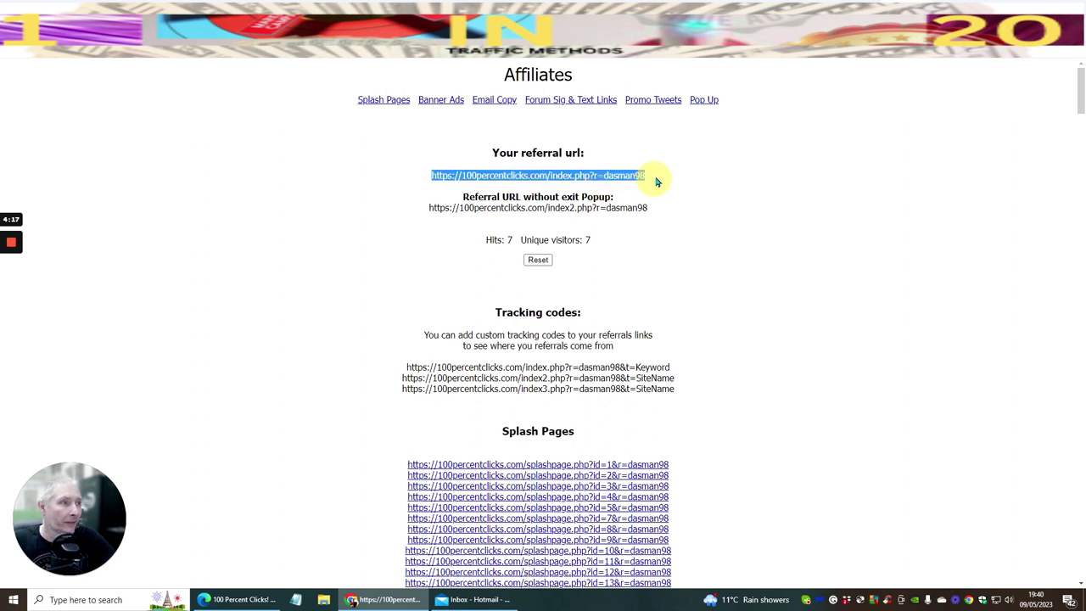
{"action": "right_click", "coordinate": [562, 175]}
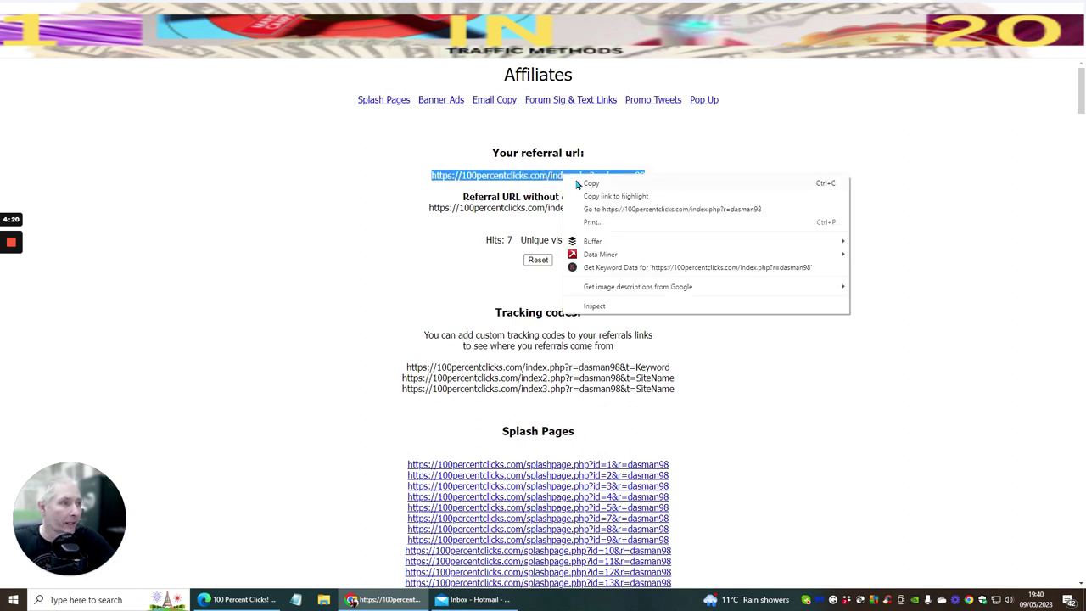
{"action": "left_click", "coordinate": [580, 183]}
{"action": "left_click", "coordinate": [748, 229]}
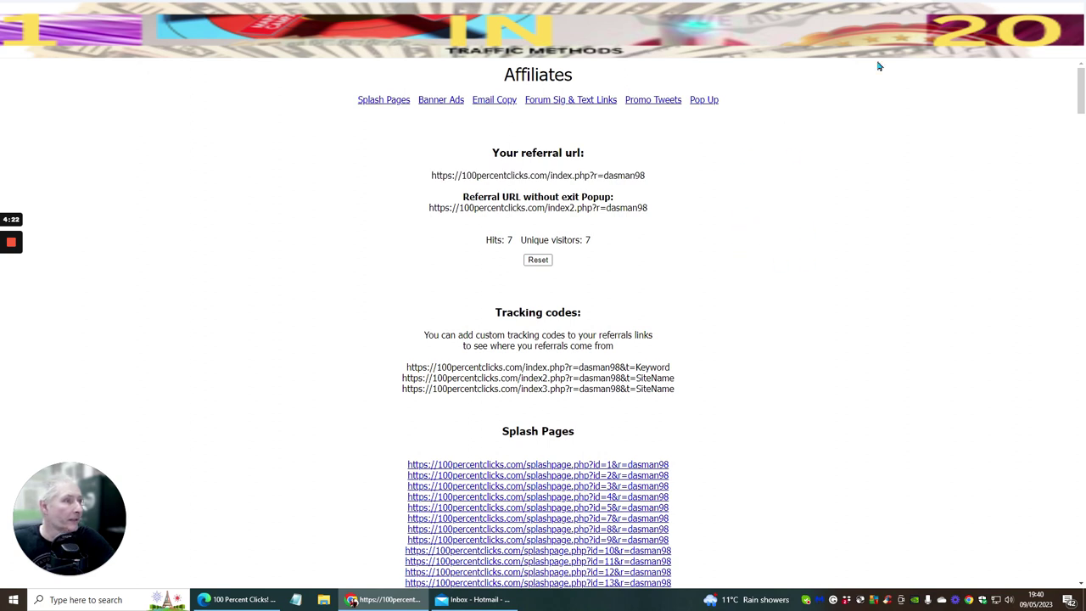
Step: Load the copied referral URL in a new browser tab and try its Join Now link
{"action": "key", "text": "ctrl+t"}
{"action": "right_click", "coordinate": [118, 56]}
{"action": "left_click", "coordinate": [144, 116]}
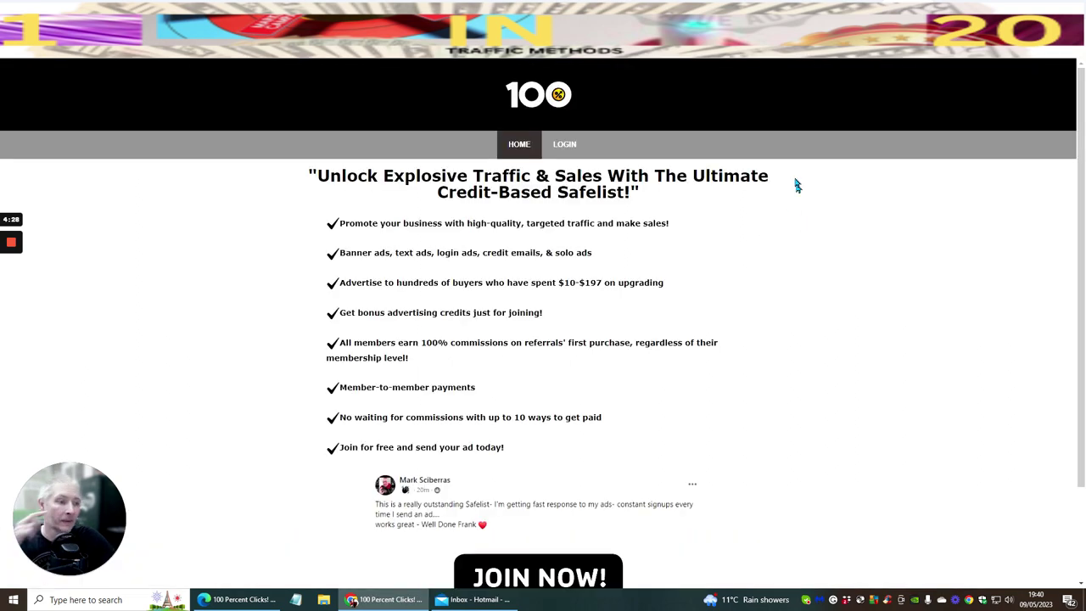
{"action": "scroll", "coordinate": [701, 330], "scroll_direction": "down", "scroll_amount": 2}
{"action": "left_click", "coordinate": [560, 462]}
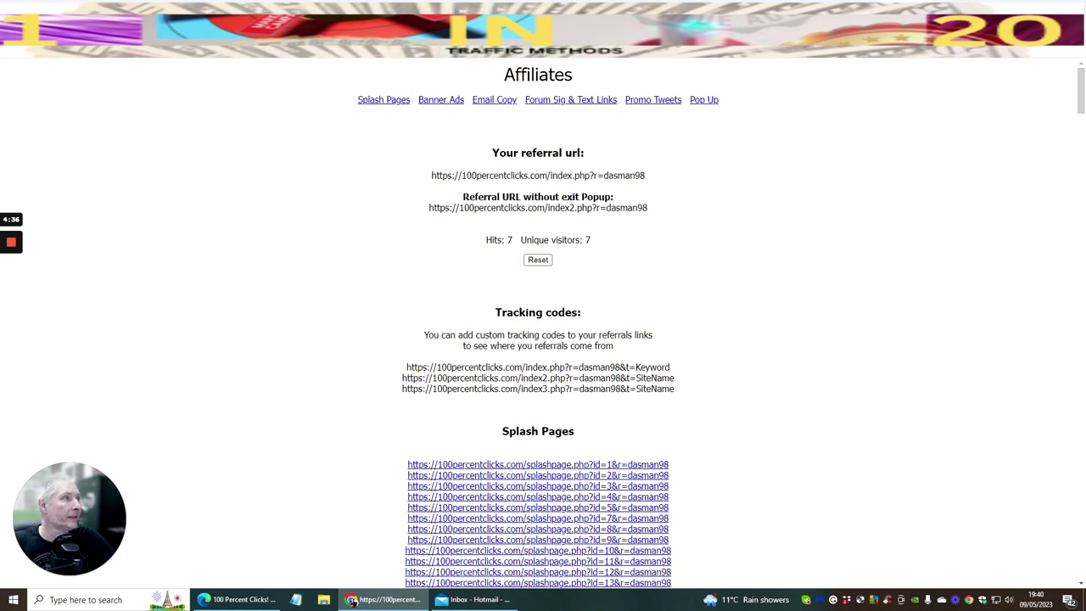
Step: Return to the site news page, continue to the members area and view the Setup Ads section
{"action": "left_click", "coordinate": [853, 21]}
{"action": "left_click", "coordinate": [533, 82]}
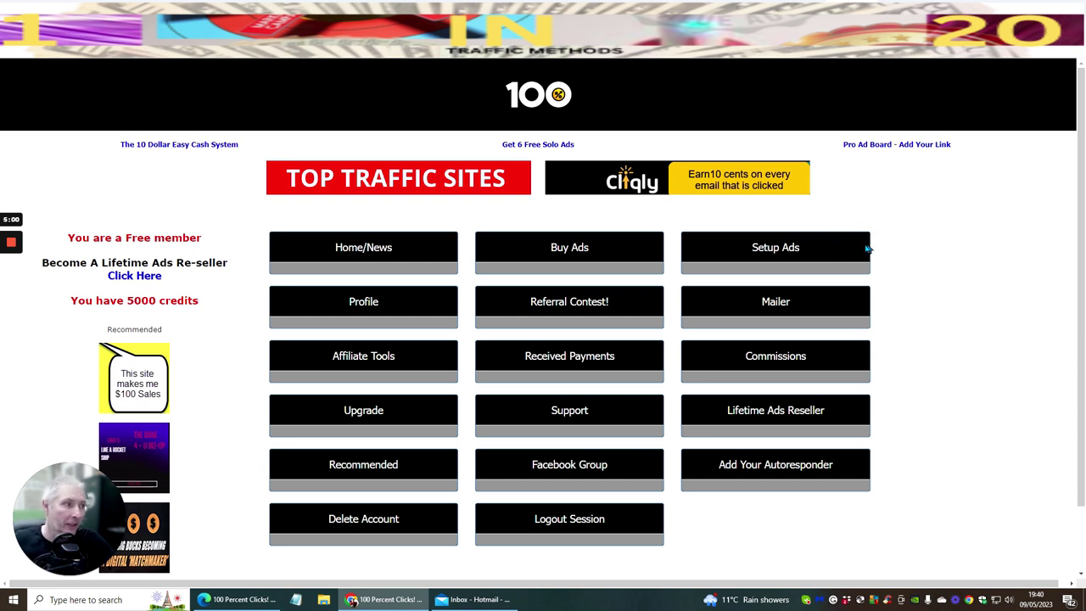
{"action": "left_click", "coordinate": [765, 247]}
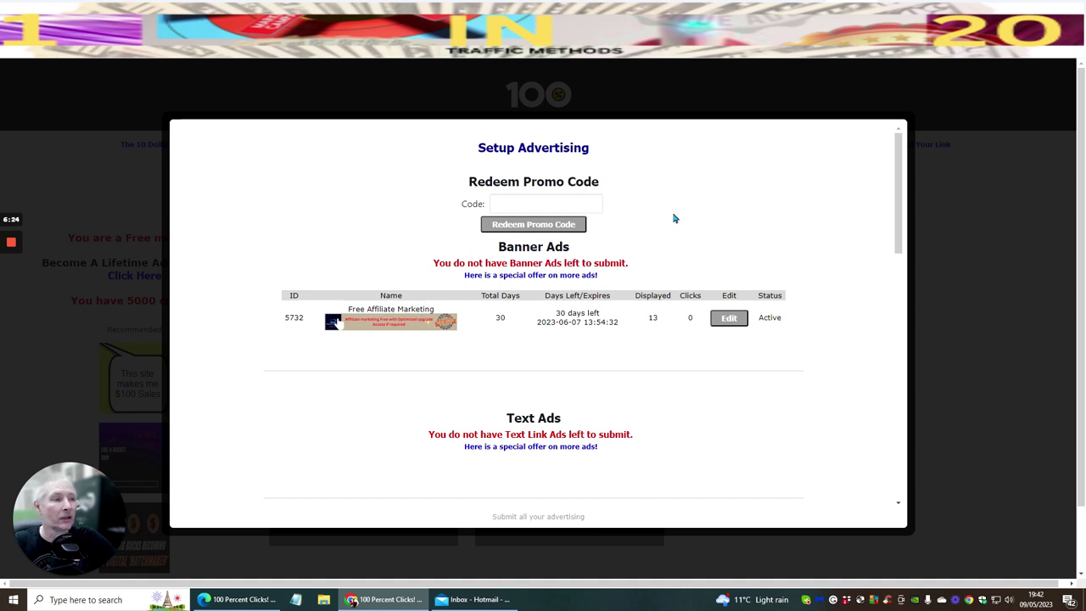
Step: Reload the members area, open the Mailer form and set the mailing's credits to 500
{"action": "key", "text": "F5"}
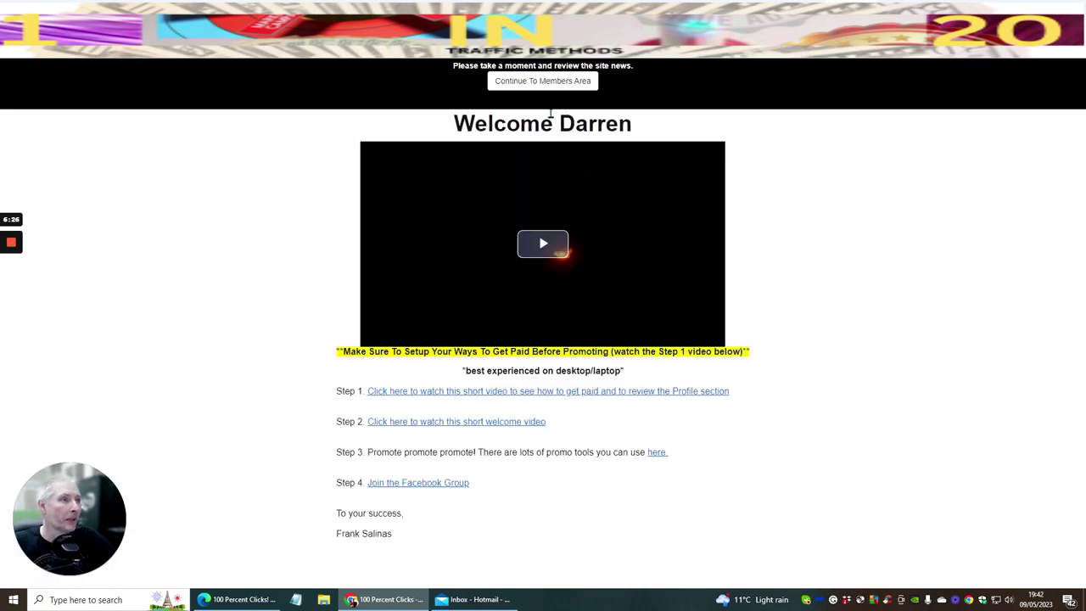
{"action": "left_click", "coordinate": [546, 81]}
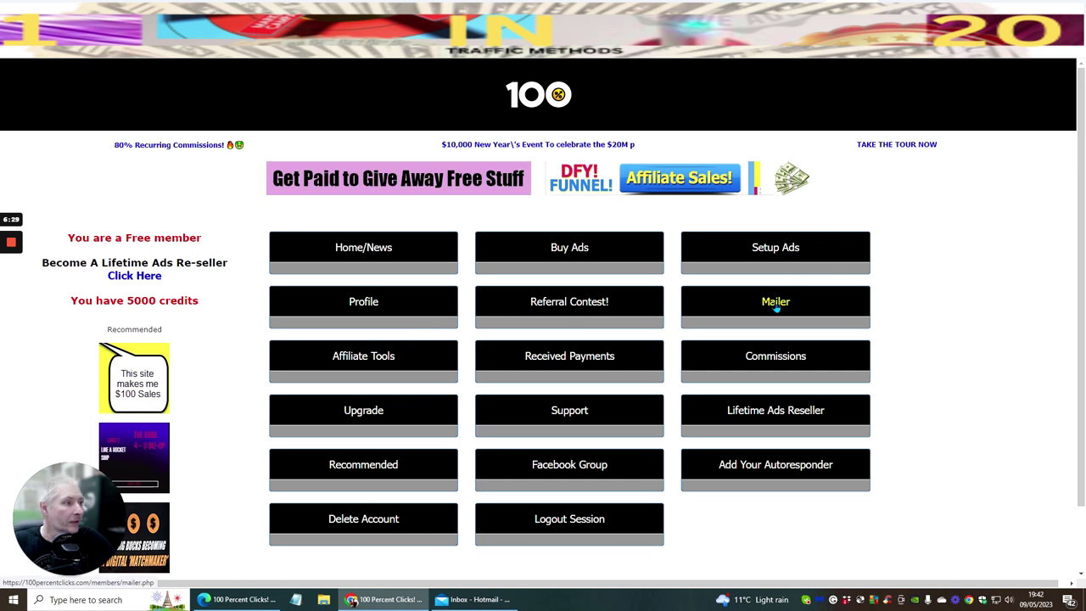
{"action": "left_click", "coordinate": [776, 306]}
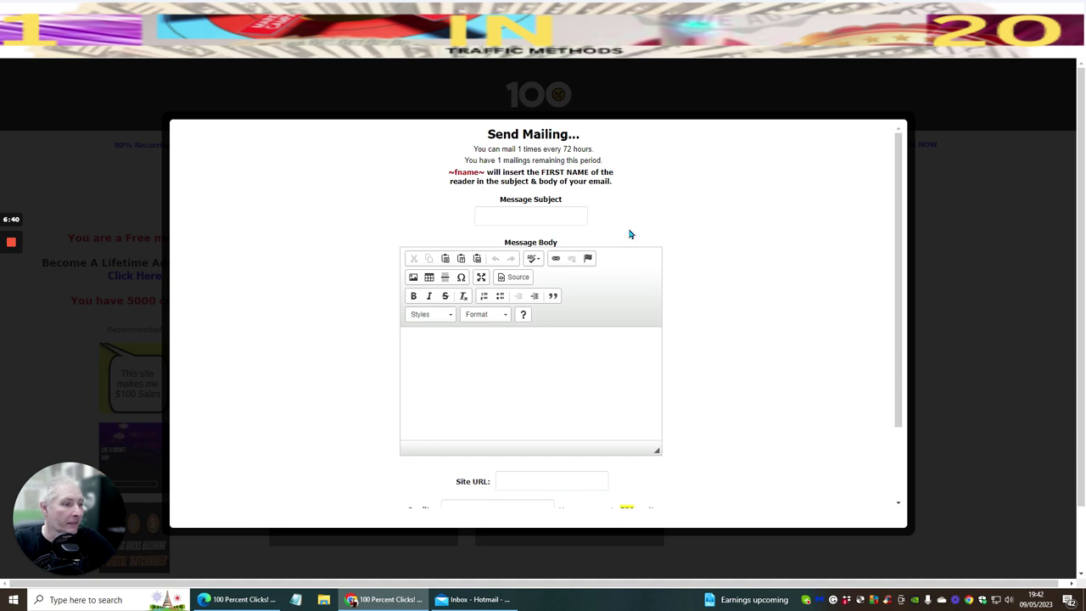
{"action": "scroll", "coordinate": [628, 232], "scroll_direction": "down", "scroll_amount": 2}
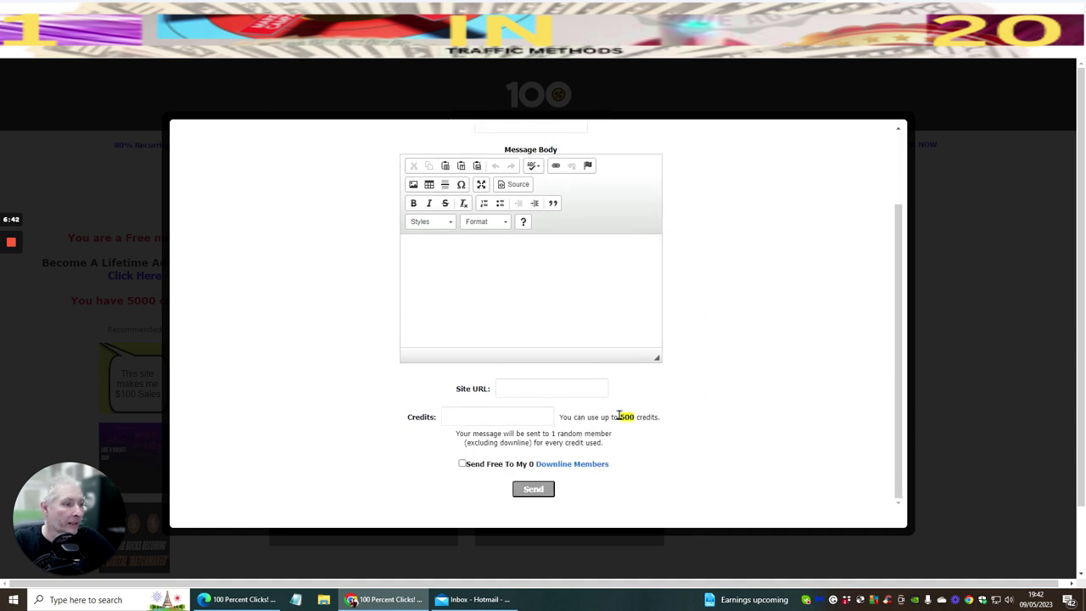
{"action": "left_click", "coordinate": [465, 417]}
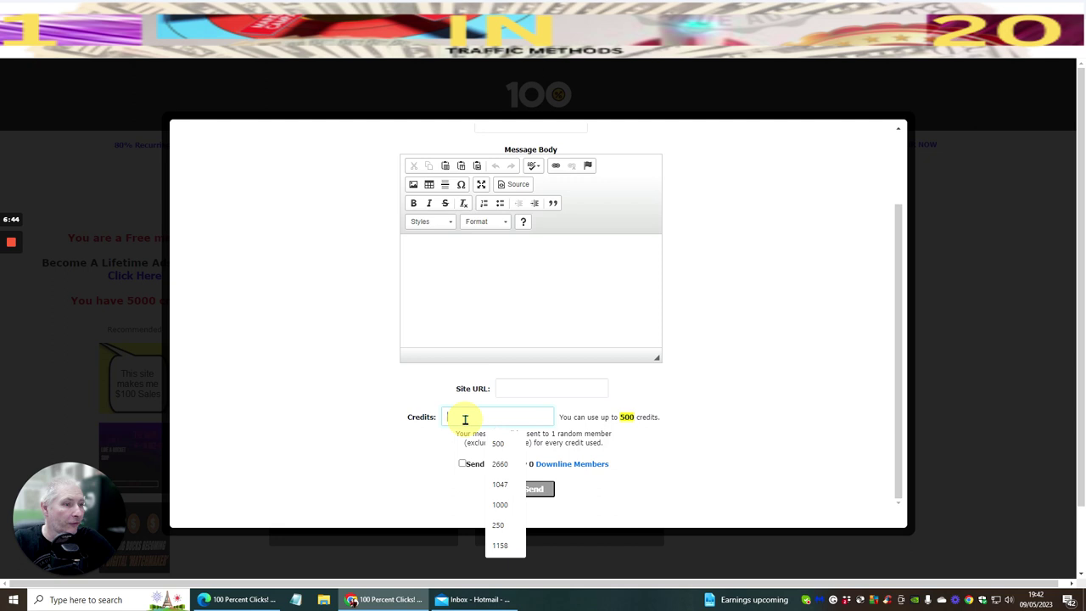
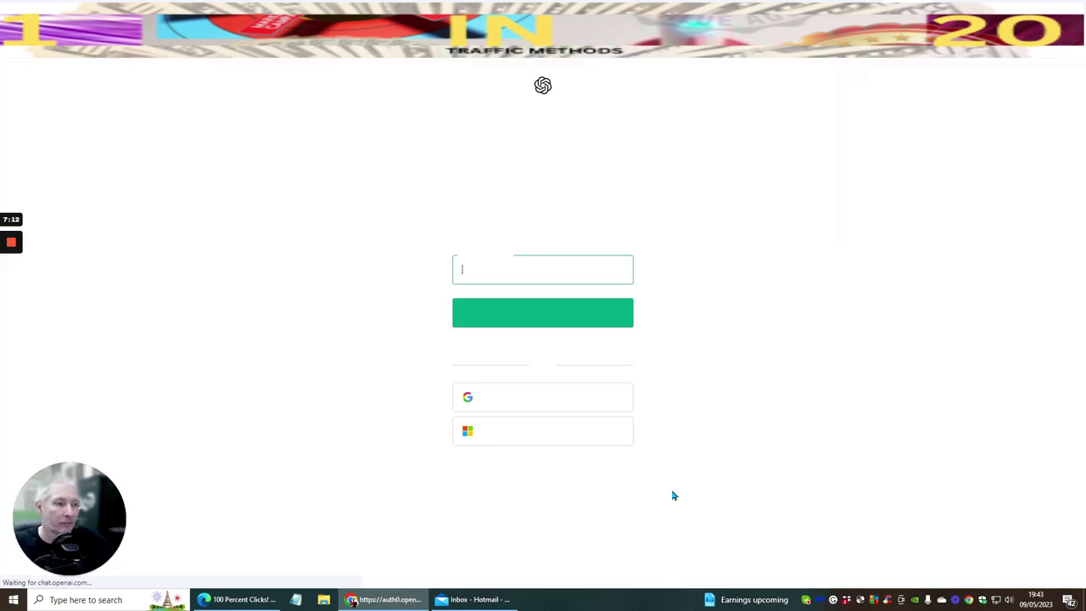
Step: Sign in to ChatGPT with the first listed Google account
{"action": "left_click", "coordinate": [527, 399]}
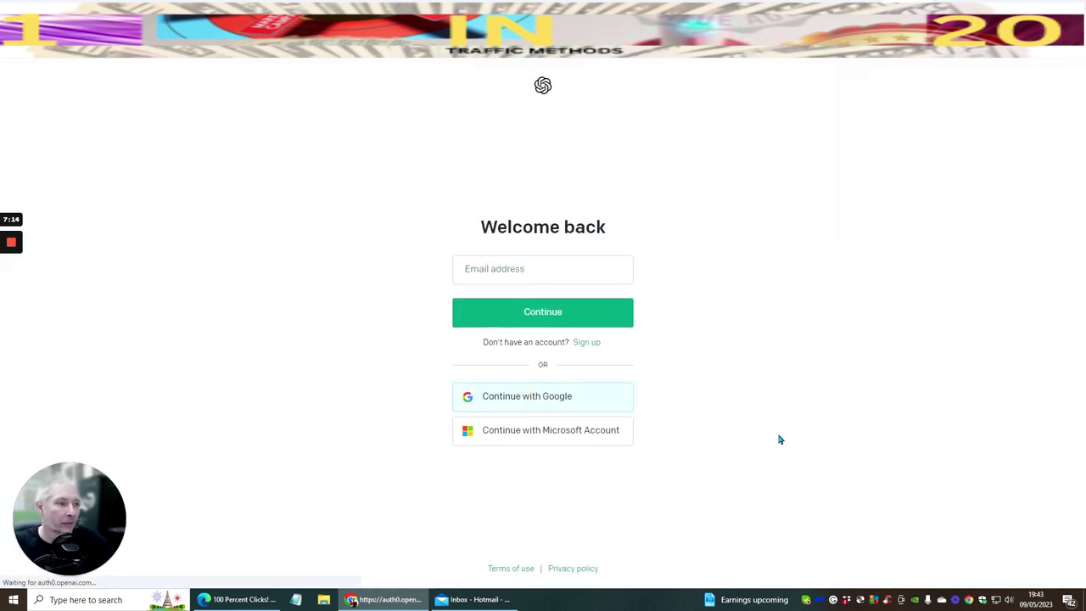
{"action": "left_click", "coordinate": [484, 297]}
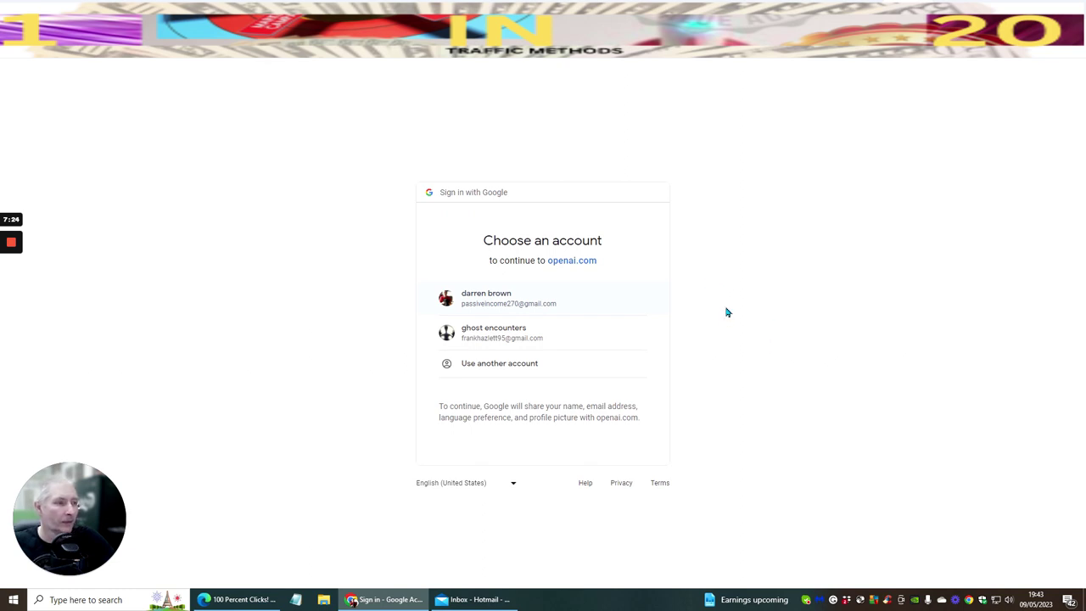
{"action": "left_click", "coordinate": [504, 296]}
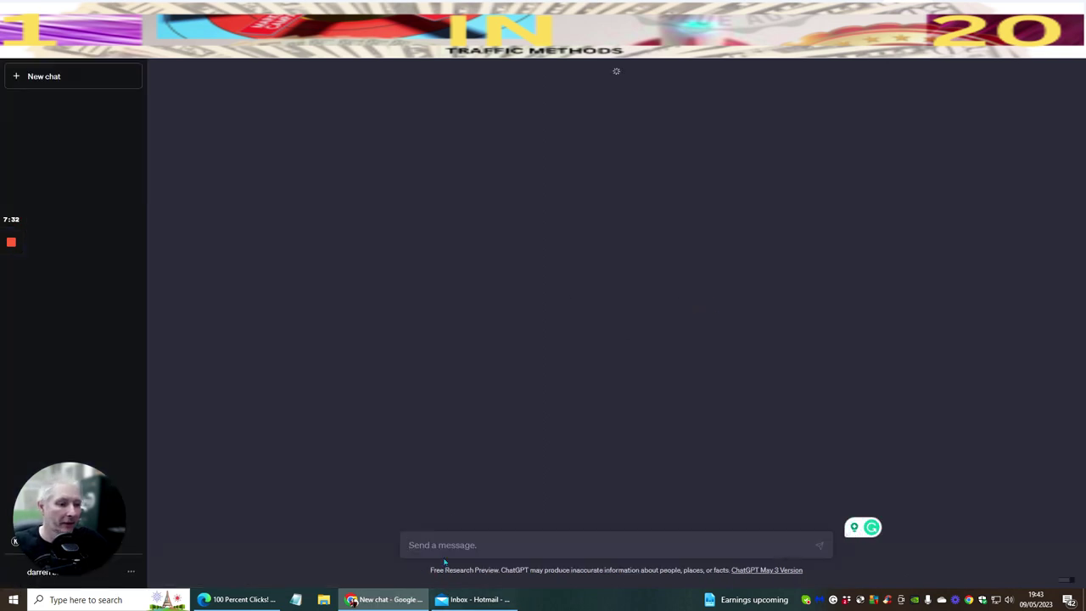
Step: Send the corrected prompt "please create me a email swipe about my free training program to help with affiliate marketing"
{"action": "type", "text": "pl"}
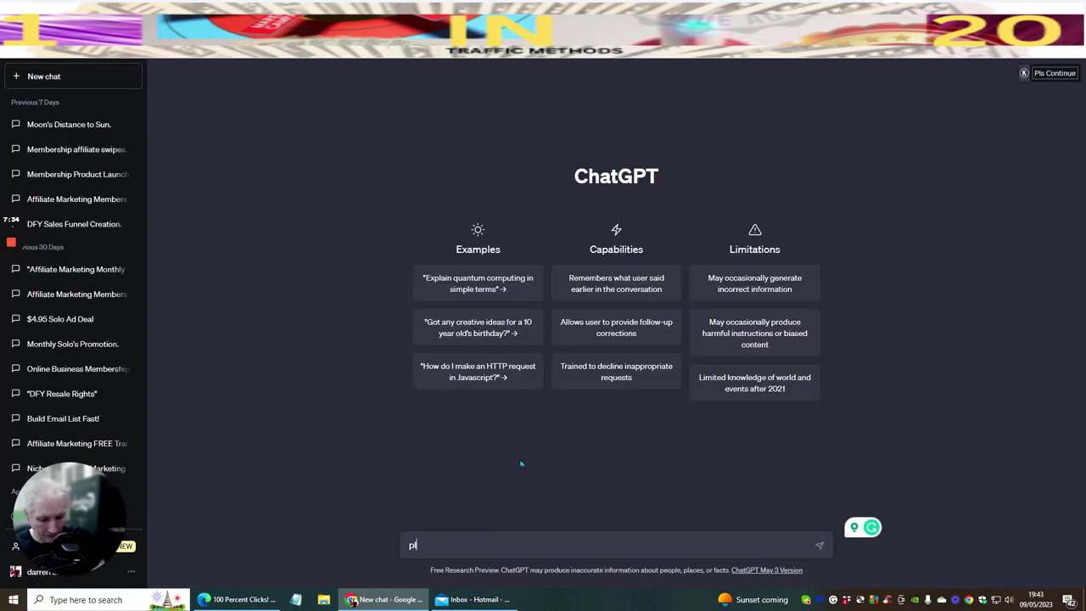
{"action": "type", "text": "ease creat"}
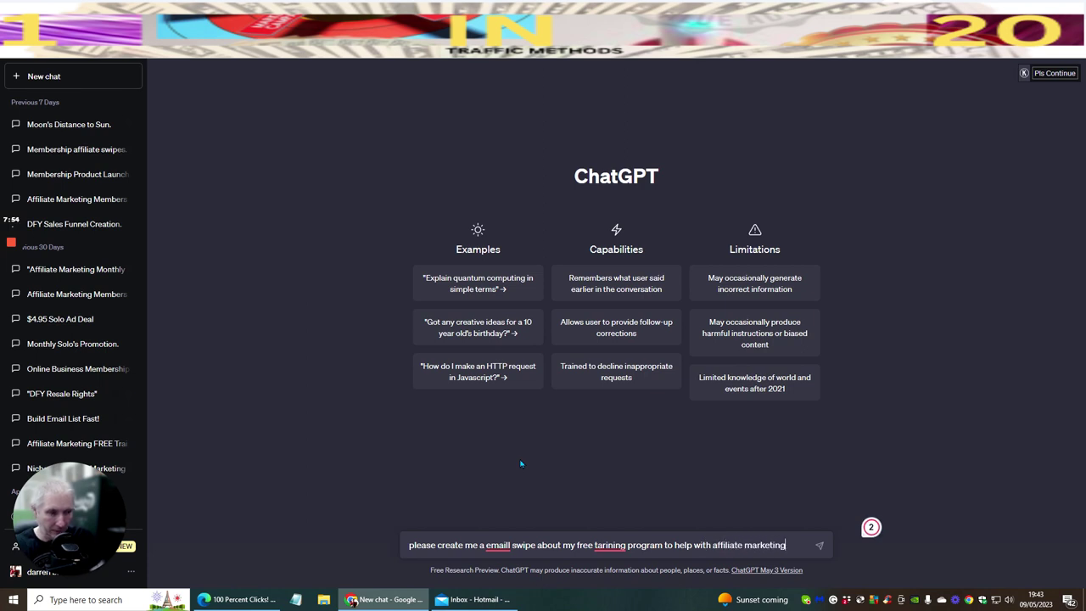
{"action": "left_click", "coordinate": [606, 536]}
{"action": "left_click", "coordinate": [611, 503]}
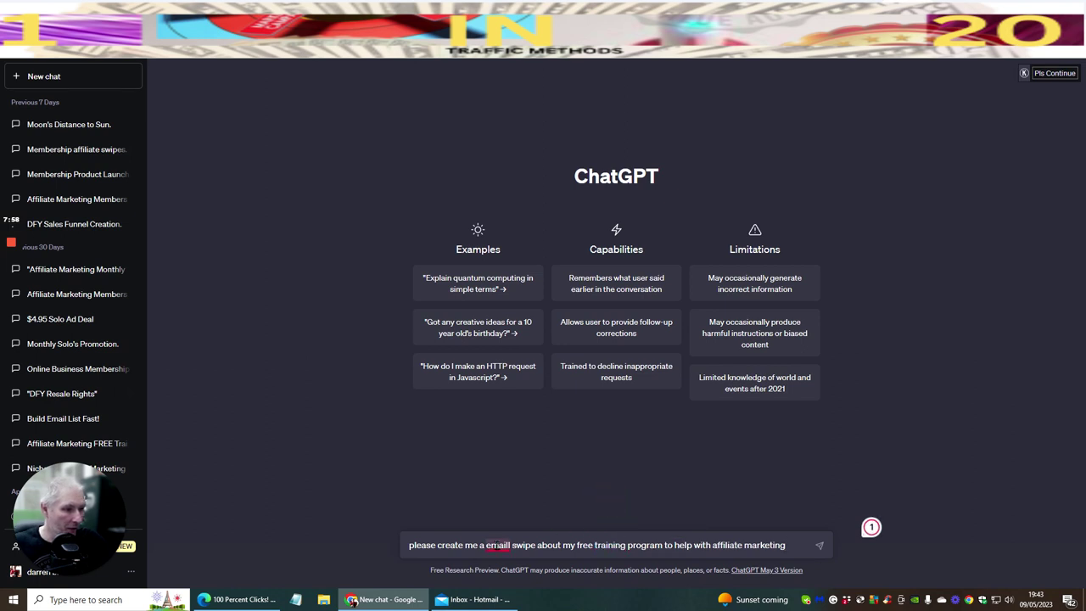
{"action": "mouse_move", "coordinate": [499, 543]}
{"action": "left_click", "coordinate": [506, 504]}
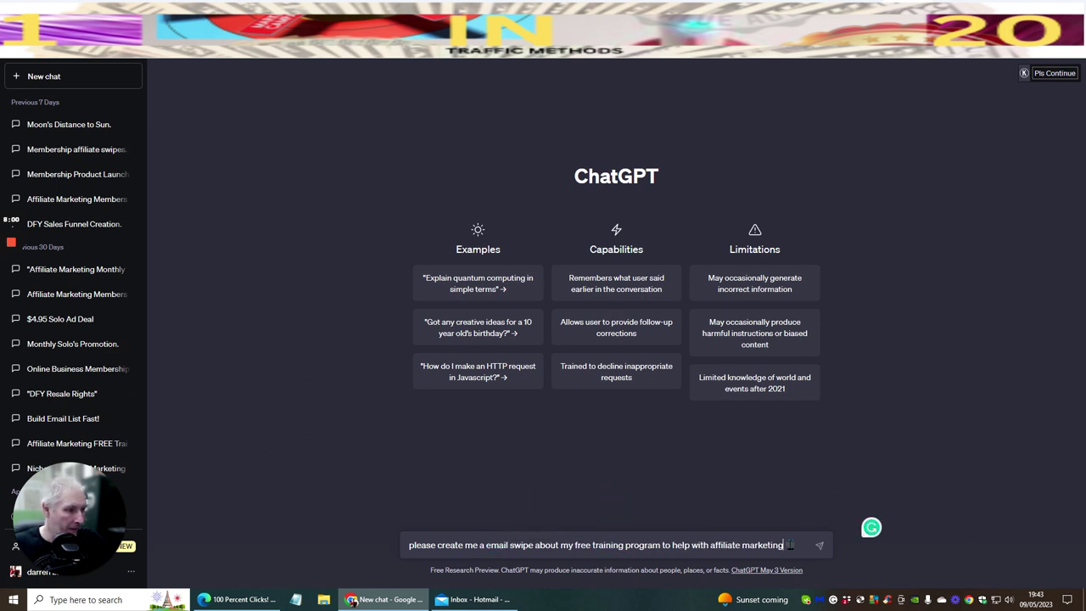
{"action": "key", "text": "Return"}
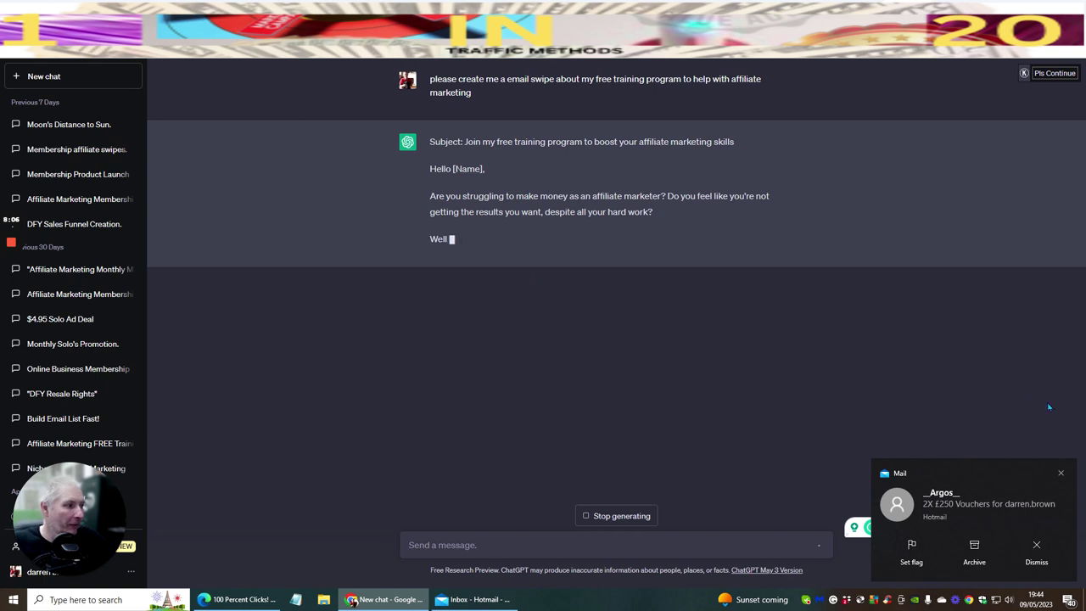
{"action": "left_click", "coordinate": [1060, 472]}
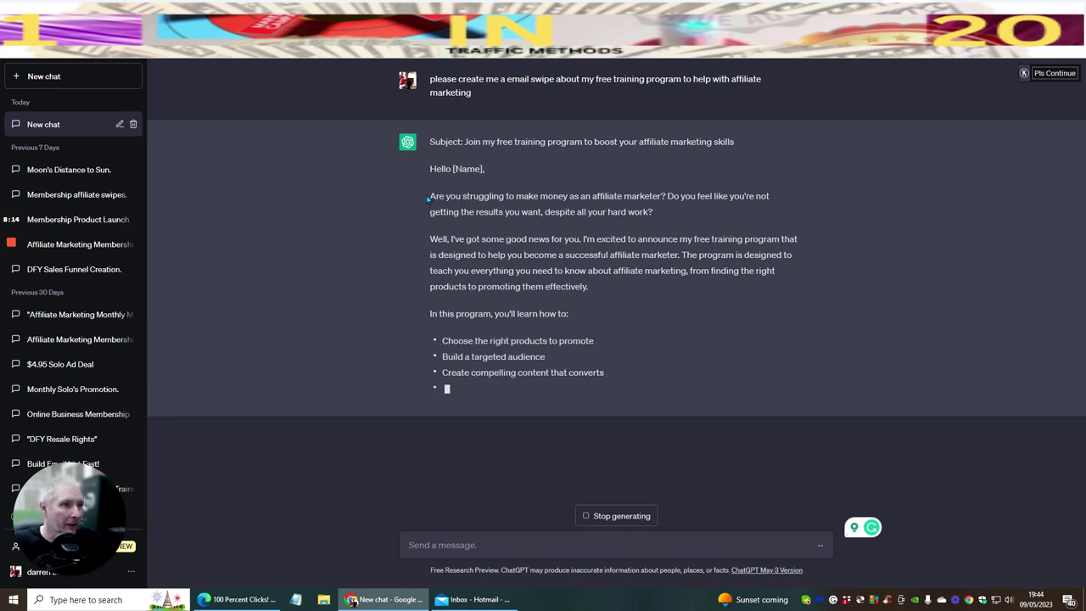
Step: Copy the generated email text from "Are you struggling to make money" through the end of the bulleted list
{"action": "left_click_drag", "start_coordinate": [430, 195], "coordinate": [735, 381]}
{"action": "right_click", "coordinate": [527, 337]}
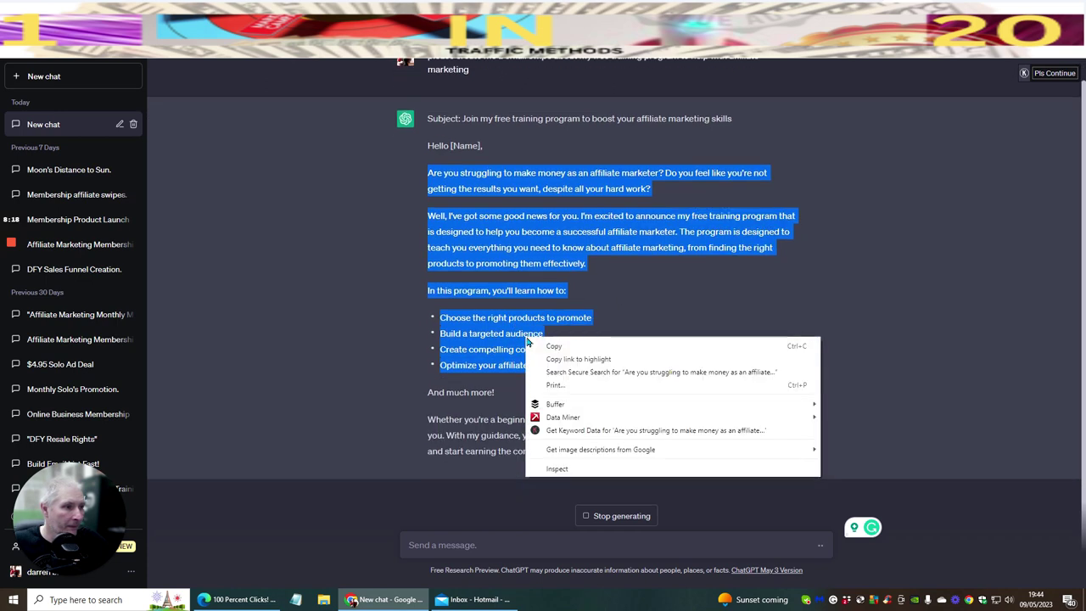
{"action": "left_click", "coordinate": [533, 346]}
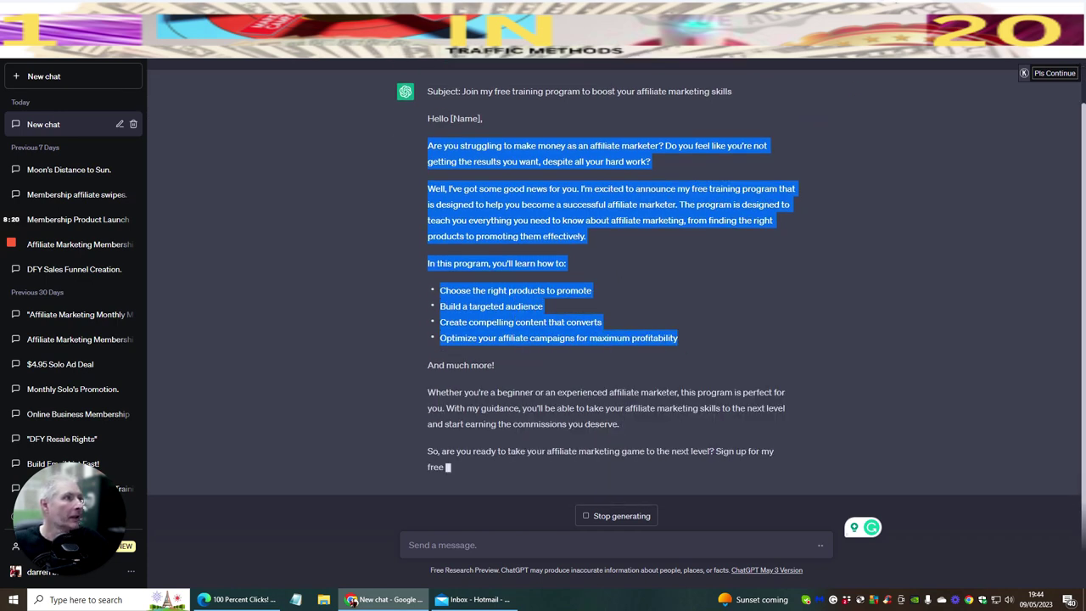
Step: Switch back to the 100 Percent Clicks mailer and paste the copied email text into the message body
{"action": "key", "text": "ctrl+Tab"}
{"action": "right_click", "coordinate": [443, 254]}
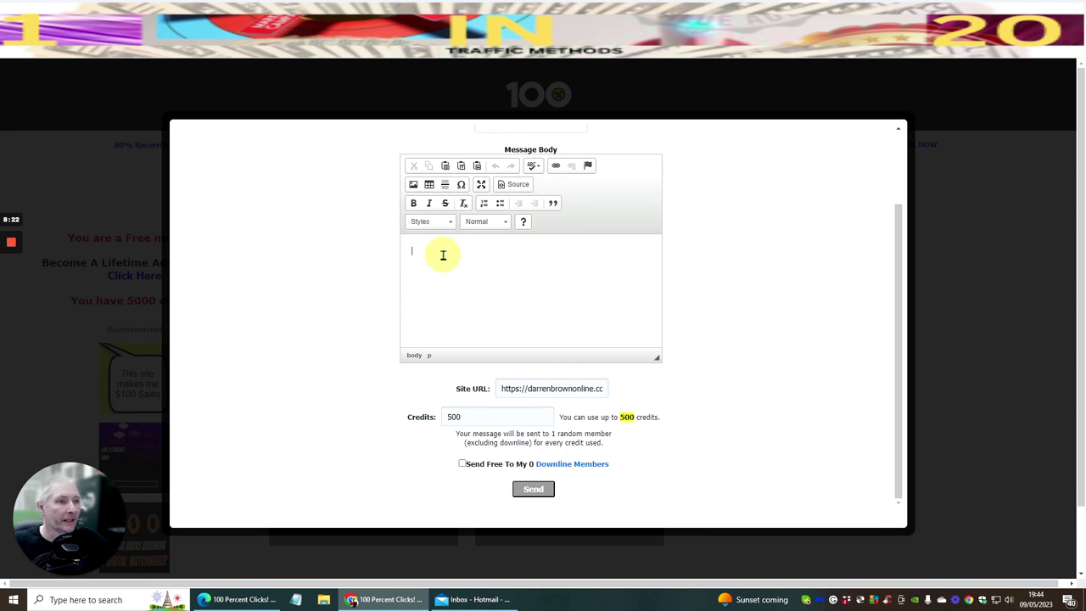
{"action": "left_click", "coordinate": [462, 262]}
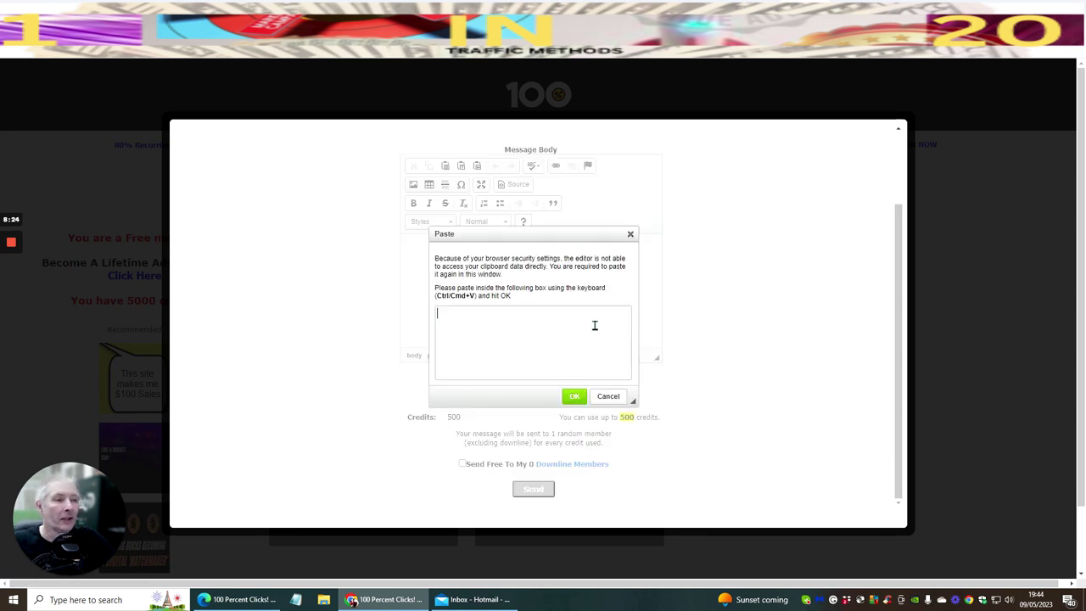
{"action": "key", "text": "ctrl+v"}
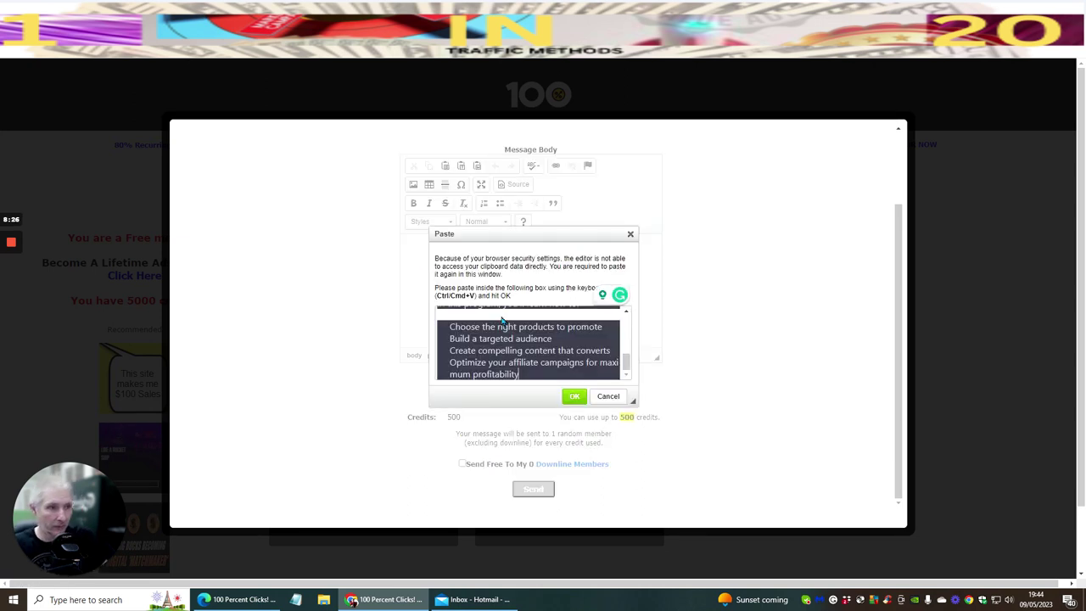
{"action": "left_click", "coordinate": [574, 396]}
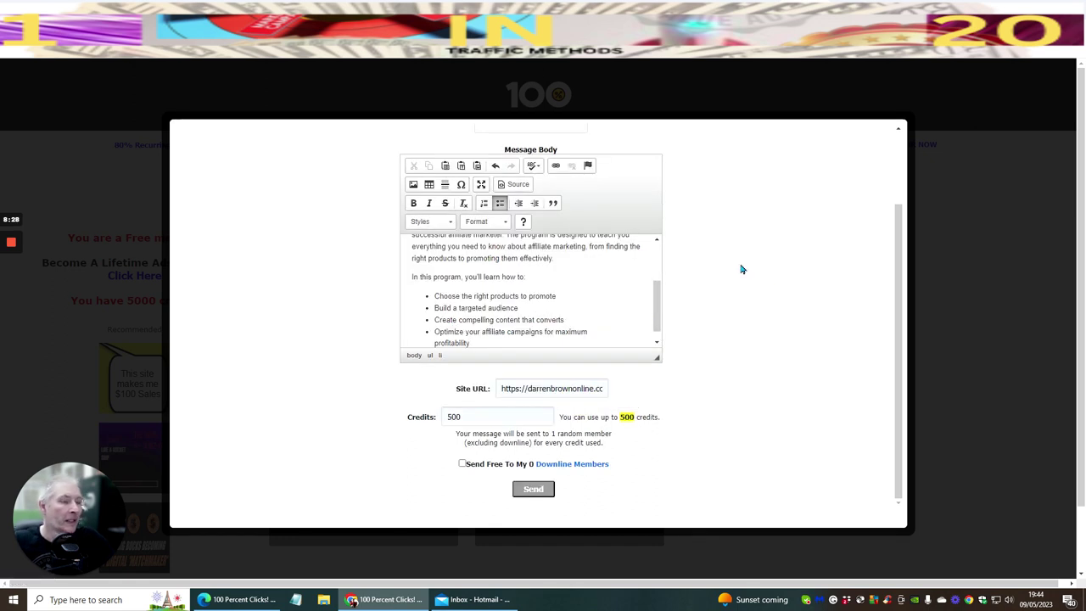
Step: Review the pasted message body and try to send the mailing, then return to the mailing form
{"action": "scroll", "coordinate": [600, 298], "scroll_direction": "up", "scroll_amount": 5}
{"action": "scroll", "coordinate": [600, 299], "scroll_direction": "up", "scroll_amount": 1}
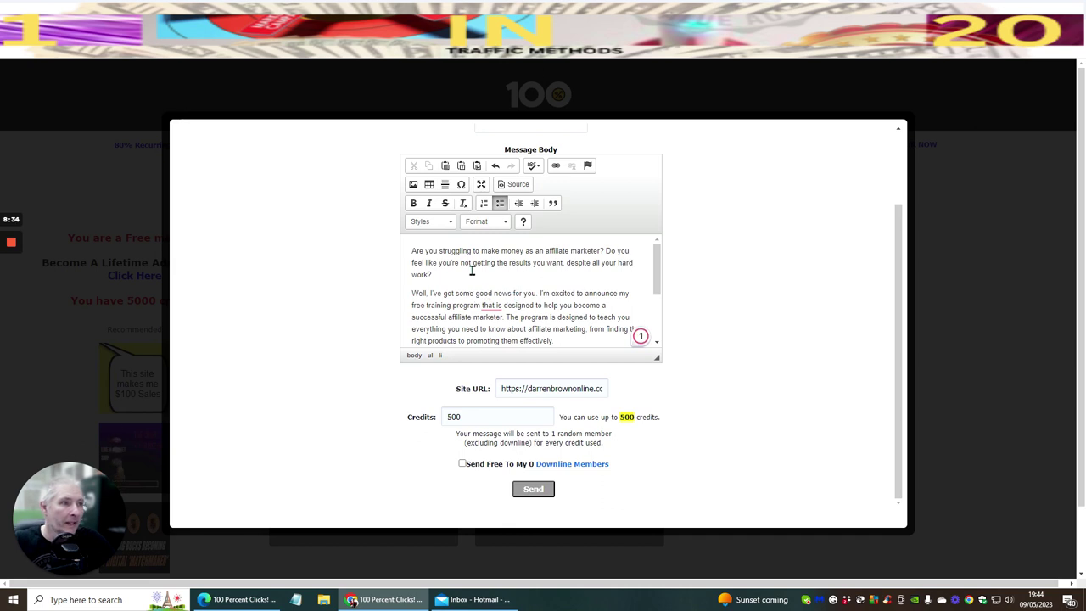
{"action": "scroll", "coordinate": [503, 270], "scroll_direction": "down", "scroll_amount": 3}
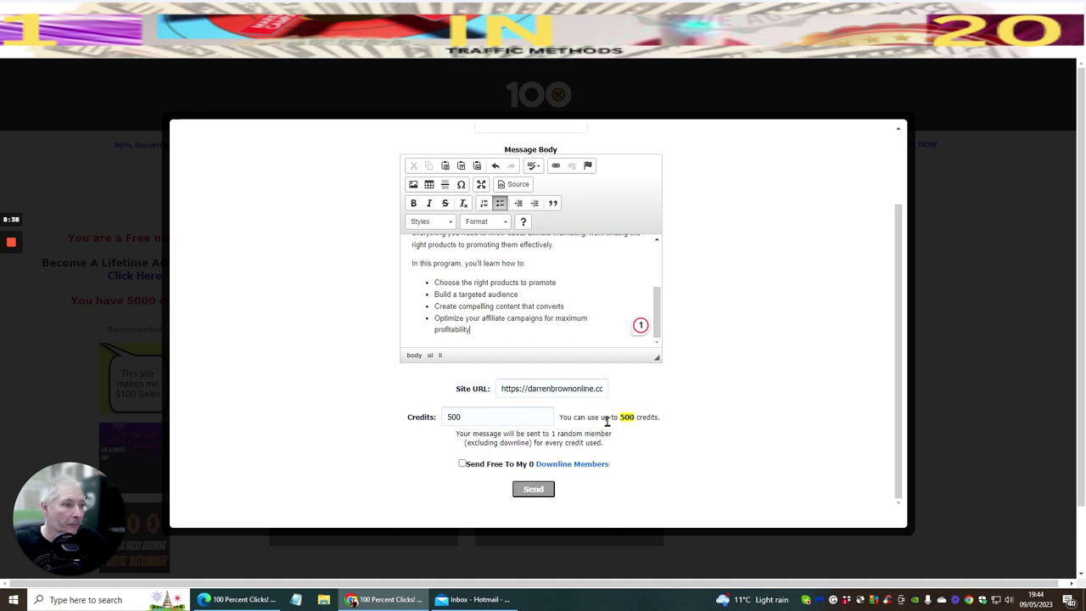
{"action": "left_click", "coordinate": [533, 491]}
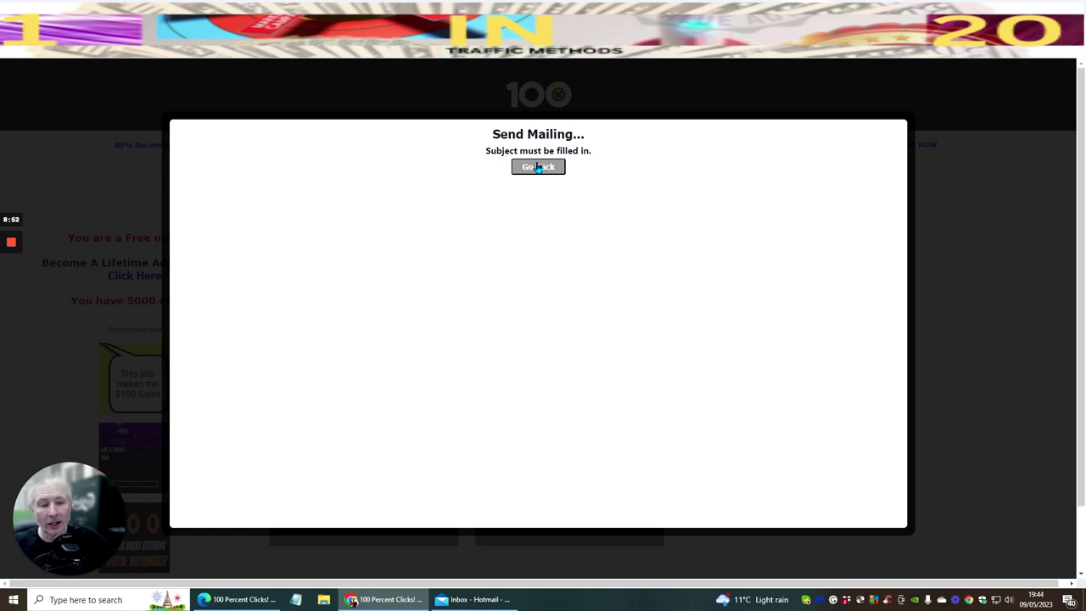
{"action": "left_click", "coordinate": [563, 174]}
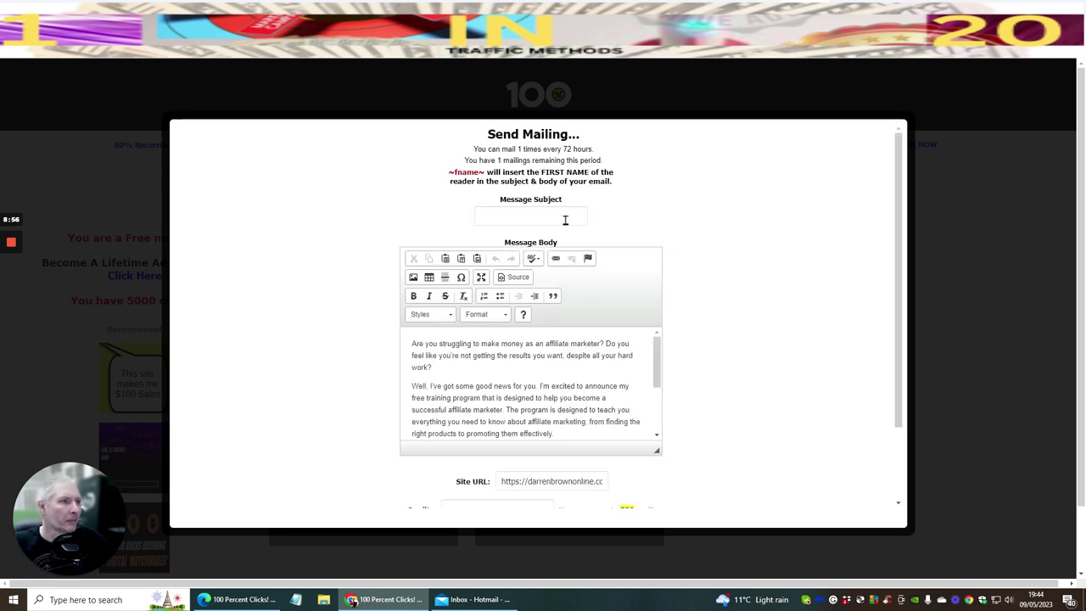
Step: Send the mailing with the saved subject "invitation to serious traffic source untapped you really must get into" and 500 credits
{"action": "left_click", "coordinate": [514, 218]}
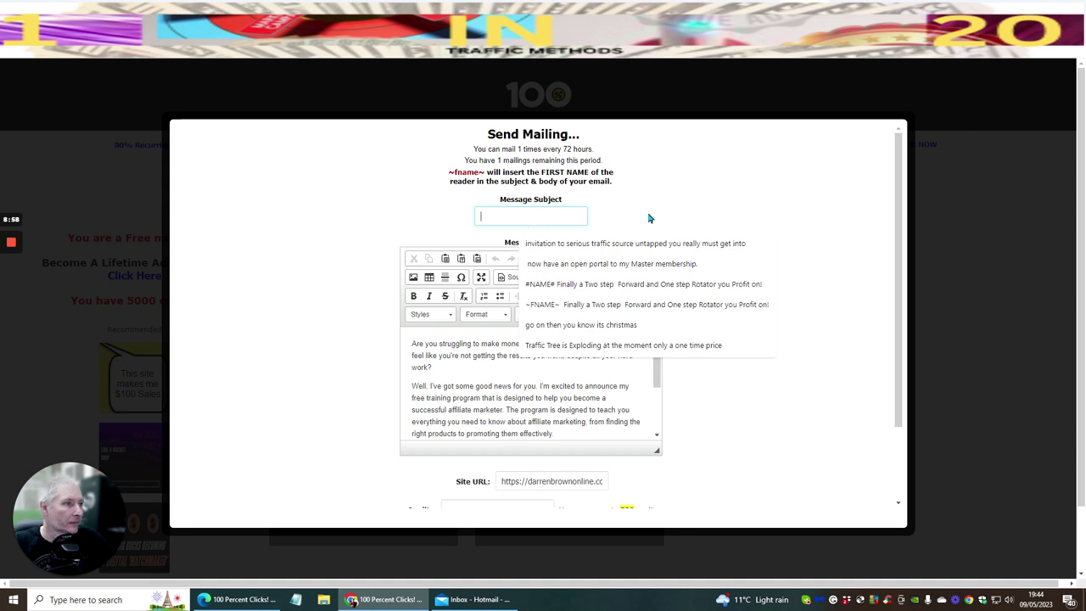
{"action": "left_click", "coordinate": [640, 246]}
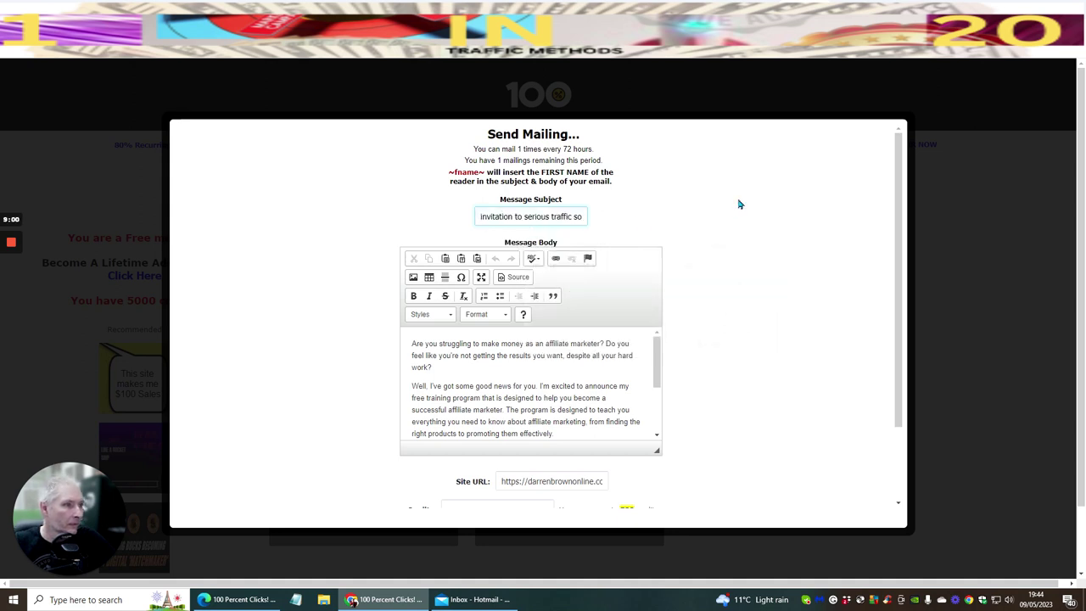
{"action": "scroll", "coordinate": [738, 305], "scroll_direction": "down", "scroll_amount": 1}
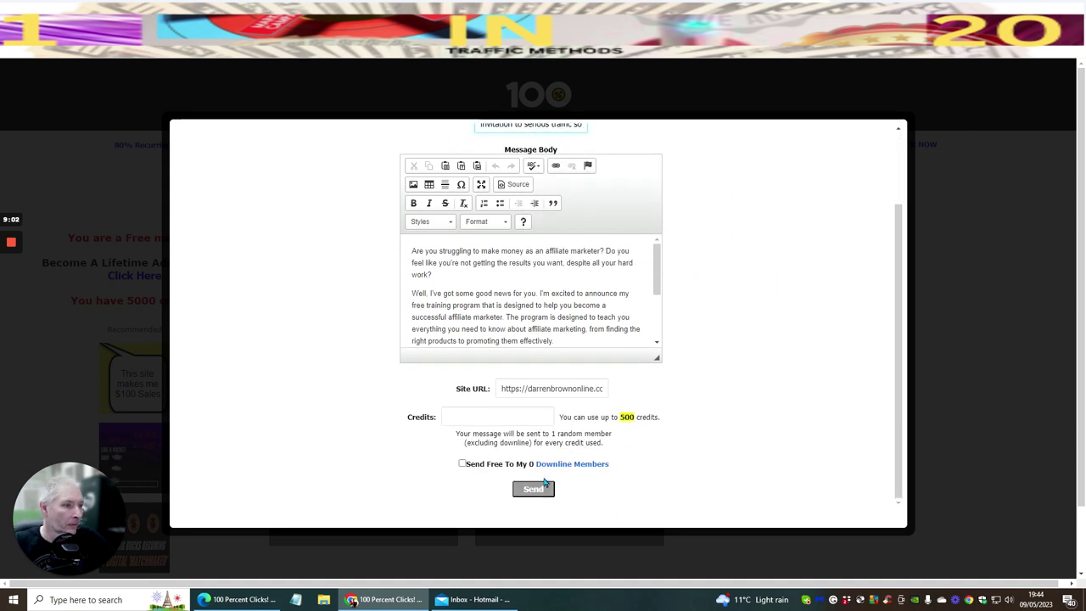
{"action": "left_click", "coordinate": [486, 417]}
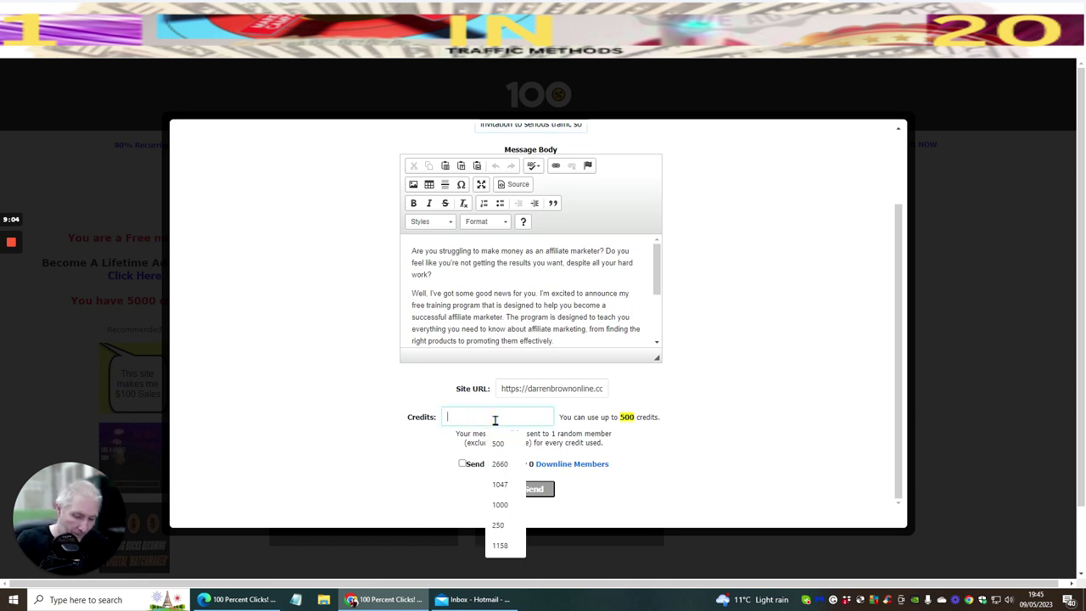
{"action": "type", "text": "500"}
{"action": "left_click", "coordinate": [534, 489]}
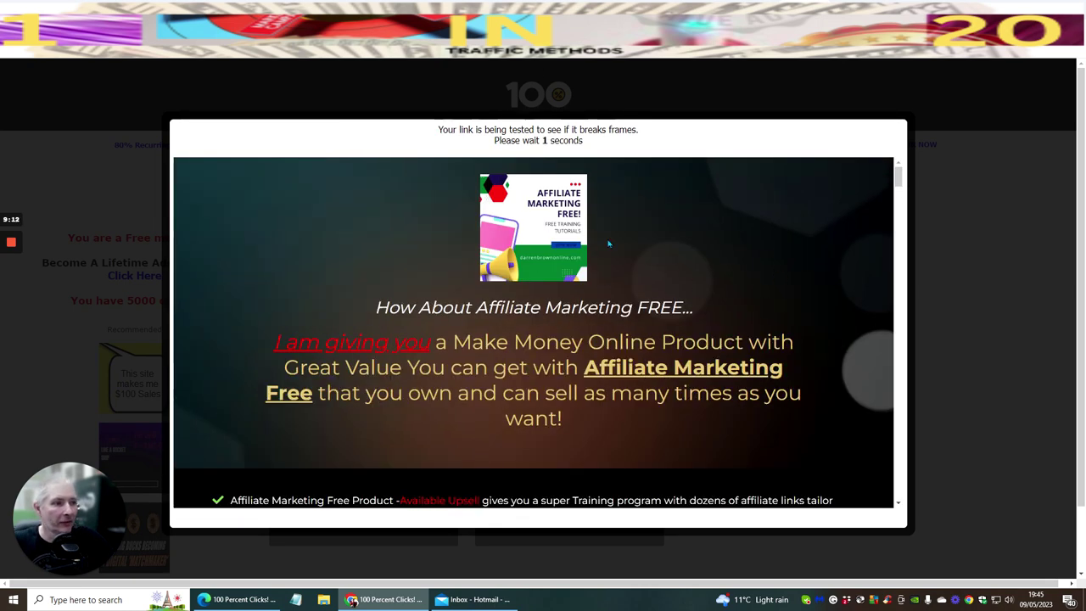
Step: Look through the advertised page during the link test and open the stats of the previous emails
{"action": "left_click_drag", "start_coordinate": [897, 176], "coordinate": [895, 462]}
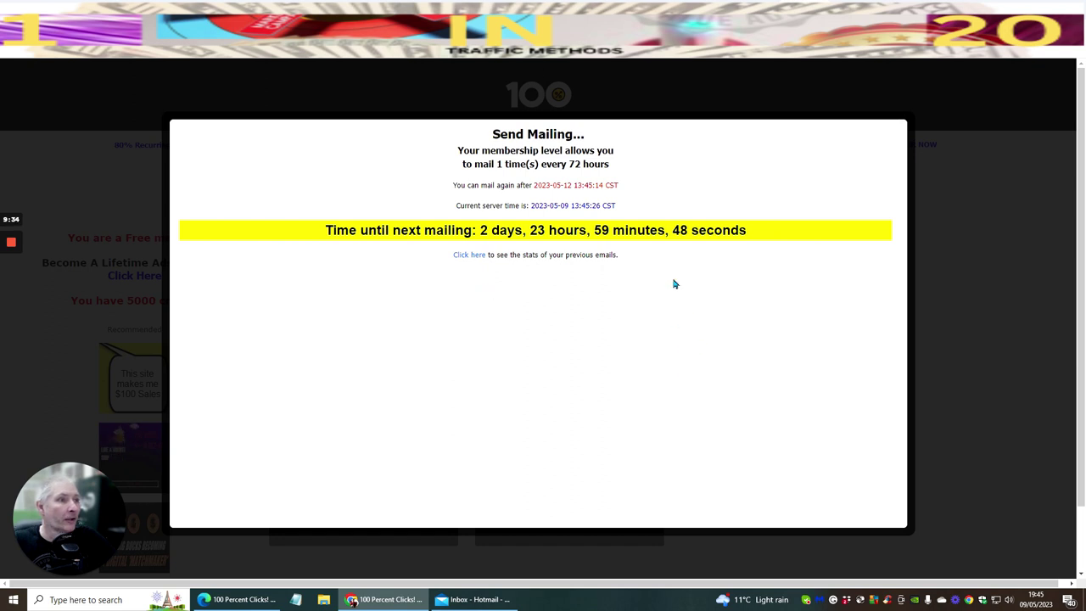
{"action": "left_click", "coordinate": [466, 254]}
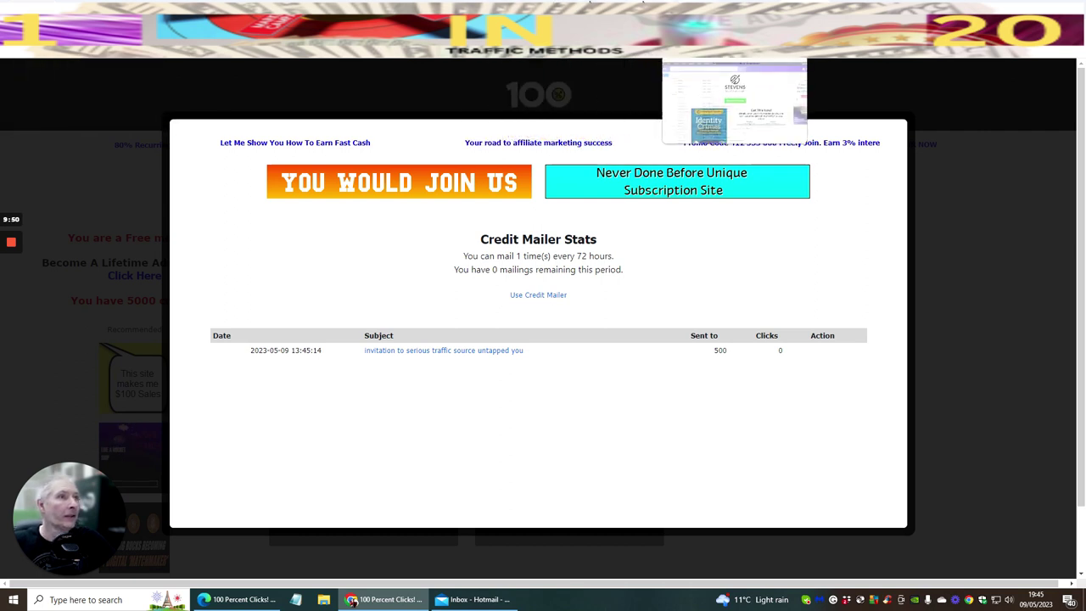
Step: Switch to the Pretty Links list in WordPress, copy the /PromoteMyMembership link and open it in the browser
{"action": "left_click", "coordinate": [441, 38]}
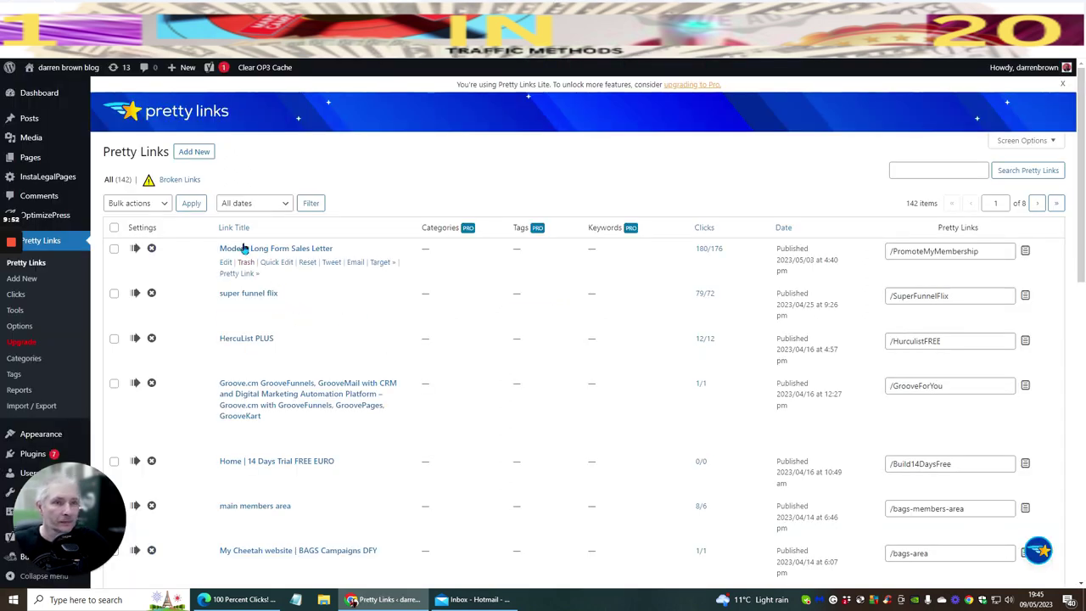
{"action": "left_click", "coordinate": [1025, 251]}
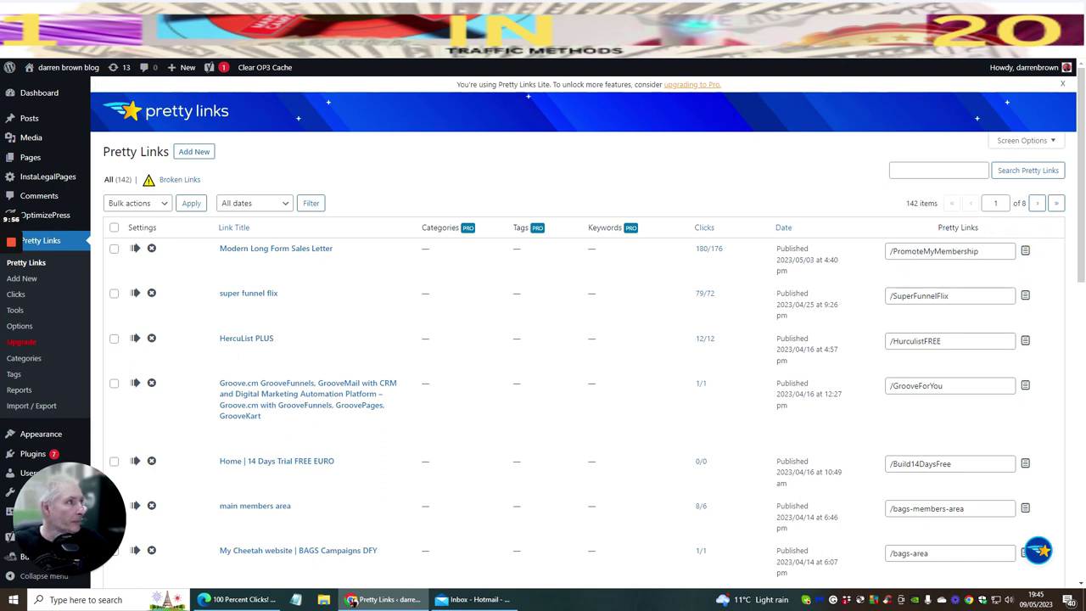
{"action": "middle_click", "coordinate": [352, 599]}
{"action": "right_click", "coordinate": [179, 56]}
{"action": "left_click", "coordinate": [208, 115]}
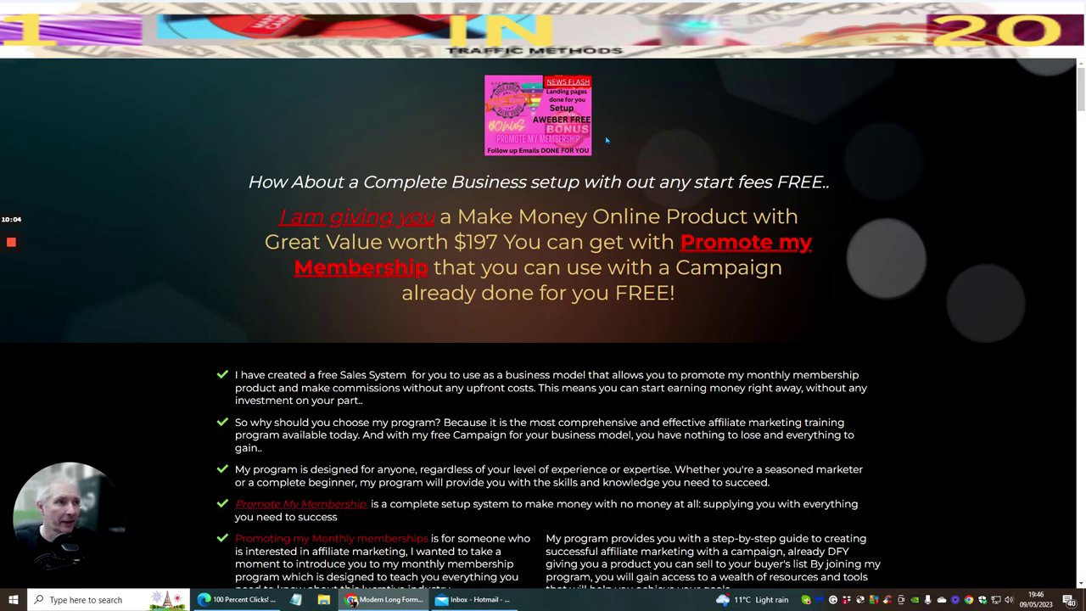
Step: Examine the Promote my Membership sales page down to the free offer and open its WarriorPlus checkout
{"action": "scroll", "coordinate": [574, 150], "scroll_direction": "down", "scroll_amount": 15}
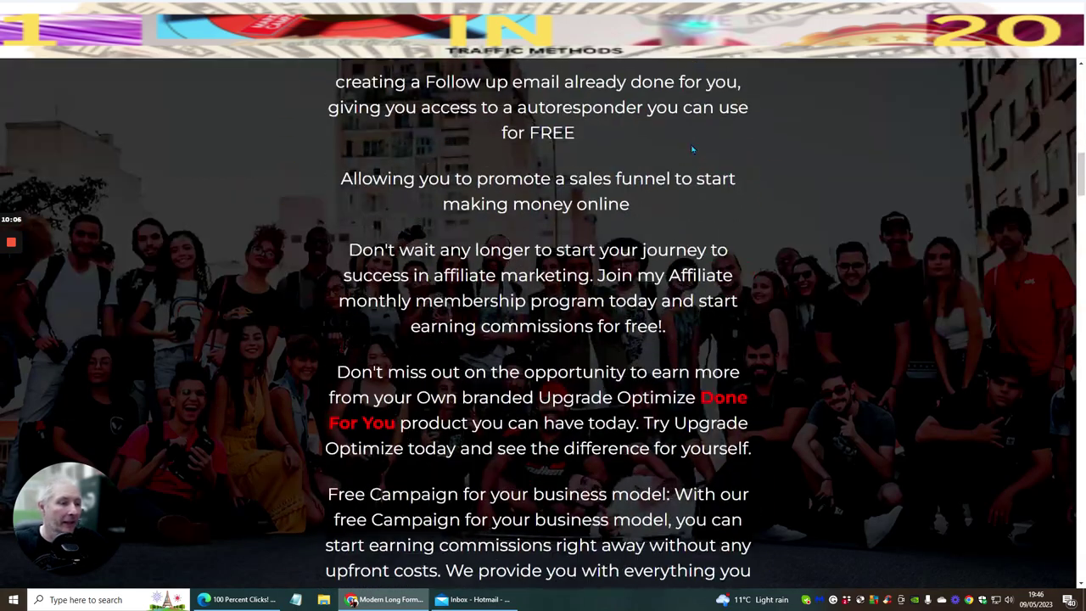
{"action": "scroll", "coordinate": [683, 141], "scroll_direction": "down", "scroll_amount": 15}
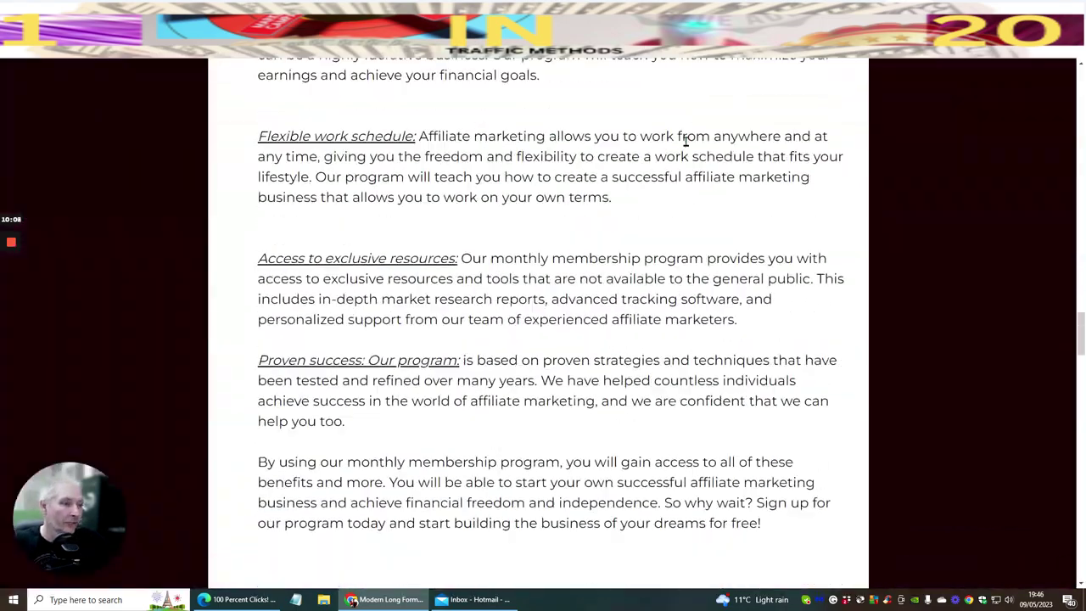
{"action": "key", "text": "Home"}
{"action": "scroll", "coordinate": [685, 141], "scroll_direction": "down", "scroll_amount": 10}
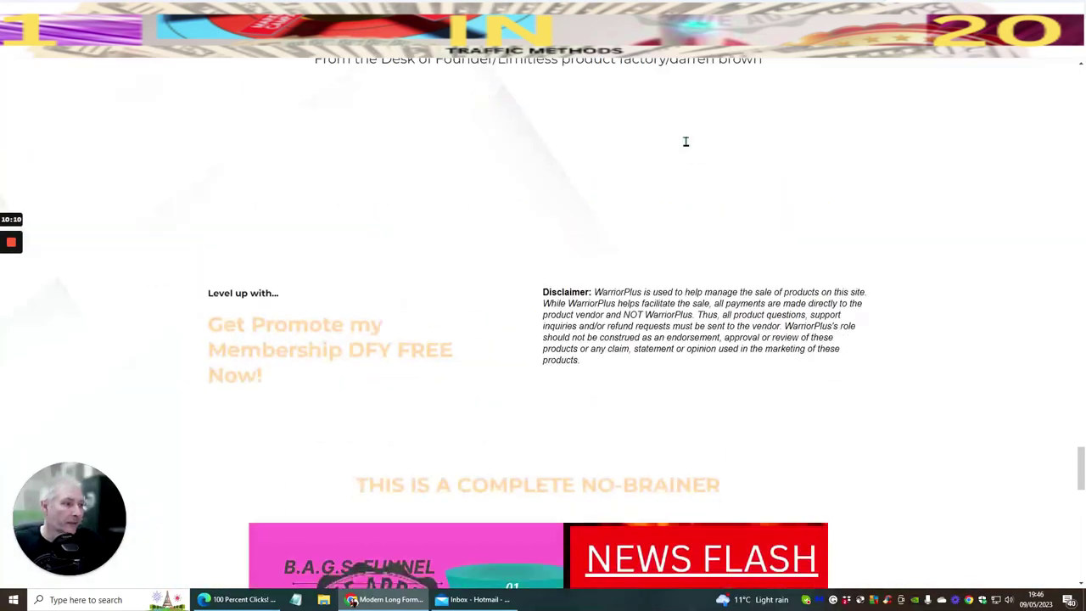
{"action": "scroll", "coordinate": [685, 141], "scroll_direction": "down", "scroll_amount": 7}
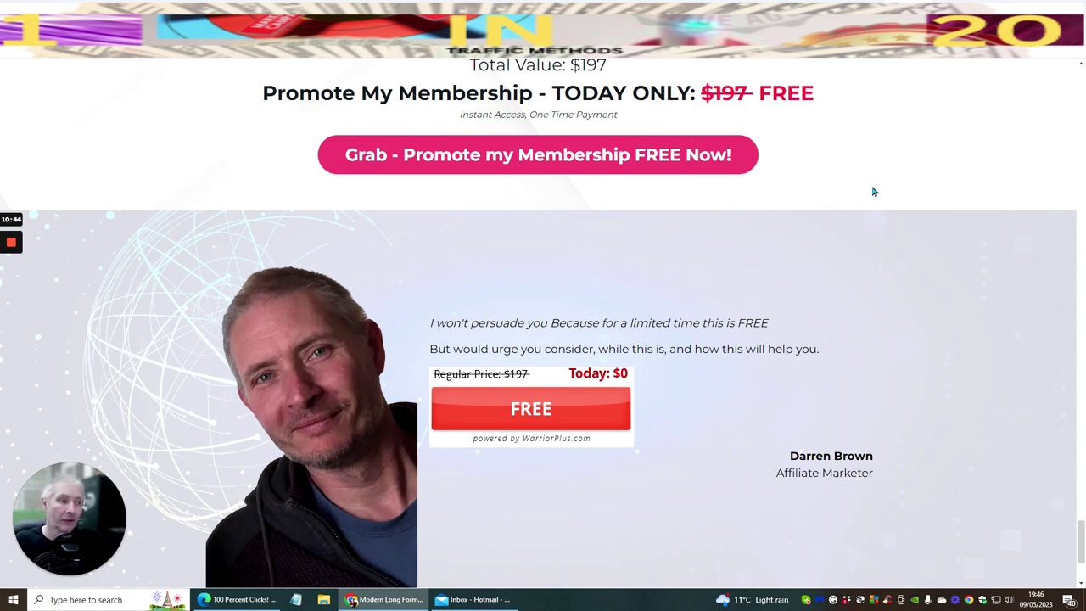
{"action": "scroll", "coordinate": [886, 181], "scroll_direction": "down", "scroll_amount": 1}
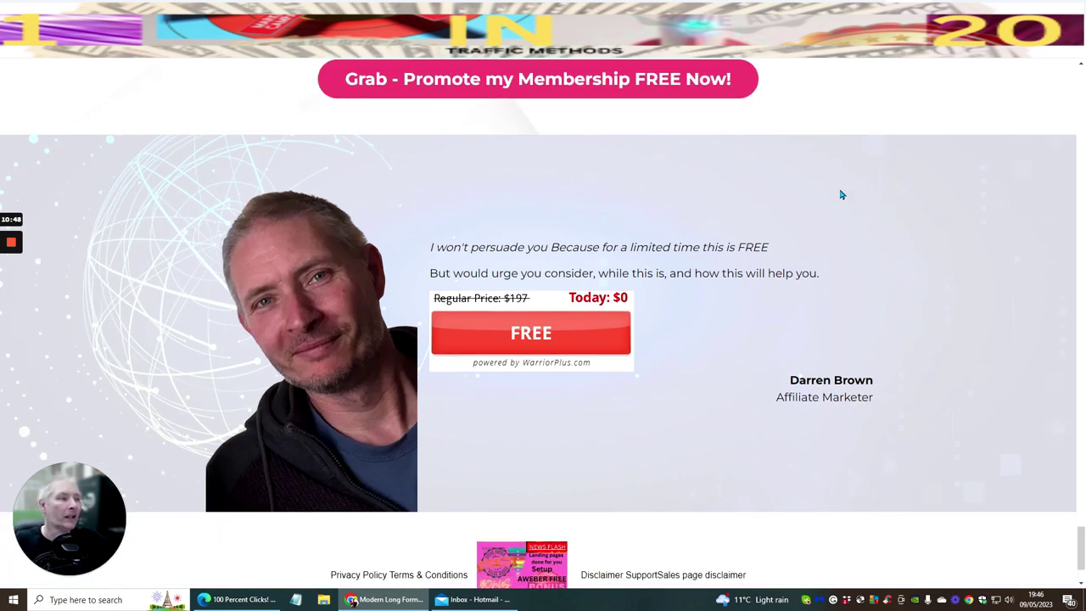
{"action": "scroll", "coordinate": [840, 195], "scroll_direction": "up", "scroll_amount": 2}
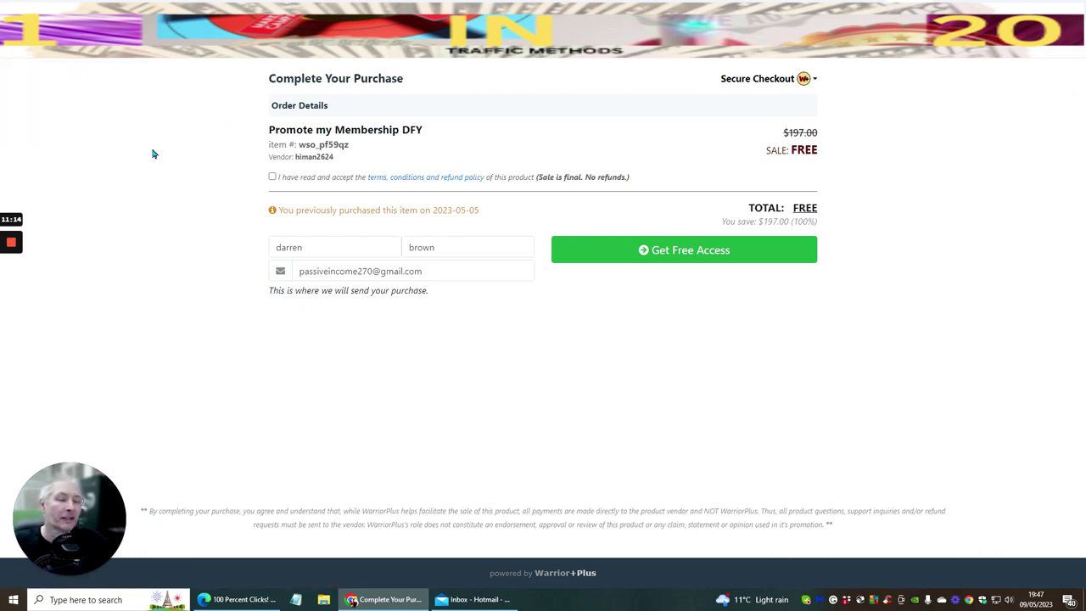
Step: Accept the terms for Promote my Membership DFY and get free access, agreeing to purchase it again
{"action": "left_click", "coordinate": [272, 178]}
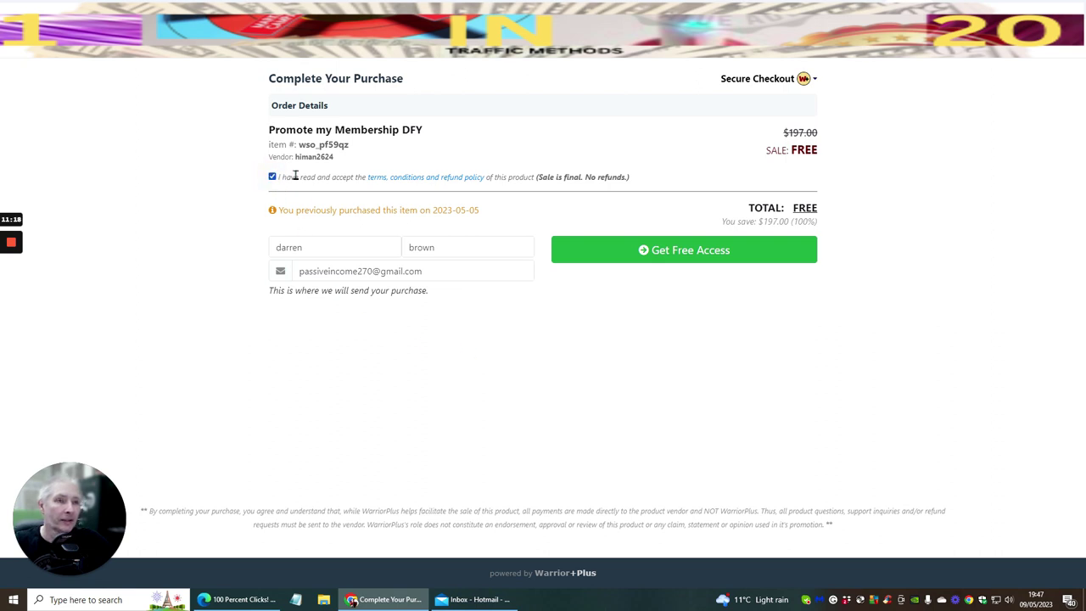
{"action": "left_click", "coordinate": [677, 252]}
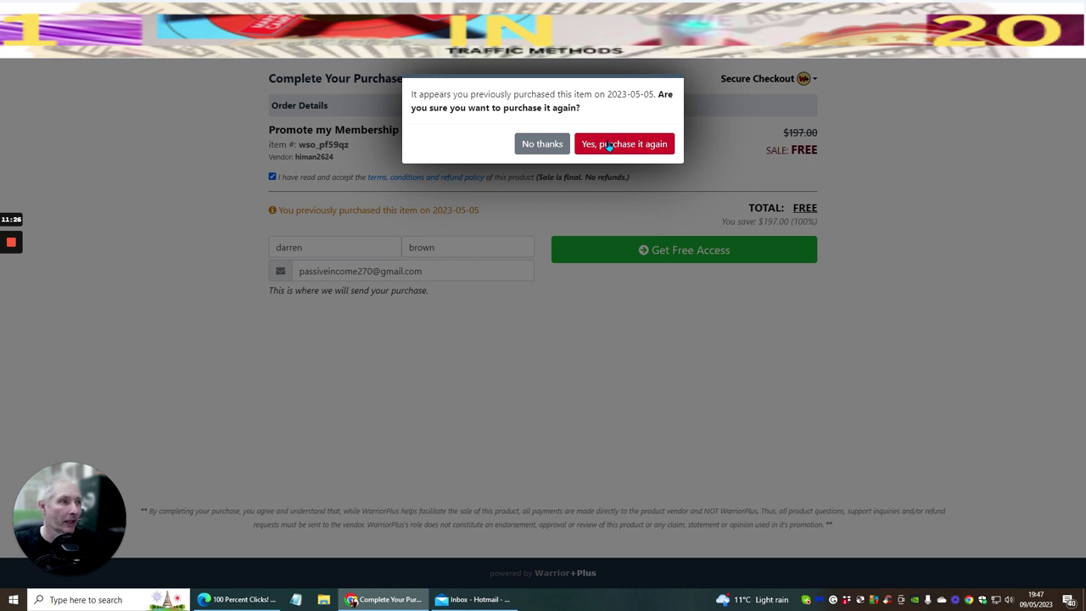
{"action": "left_click", "coordinate": [608, 145]}
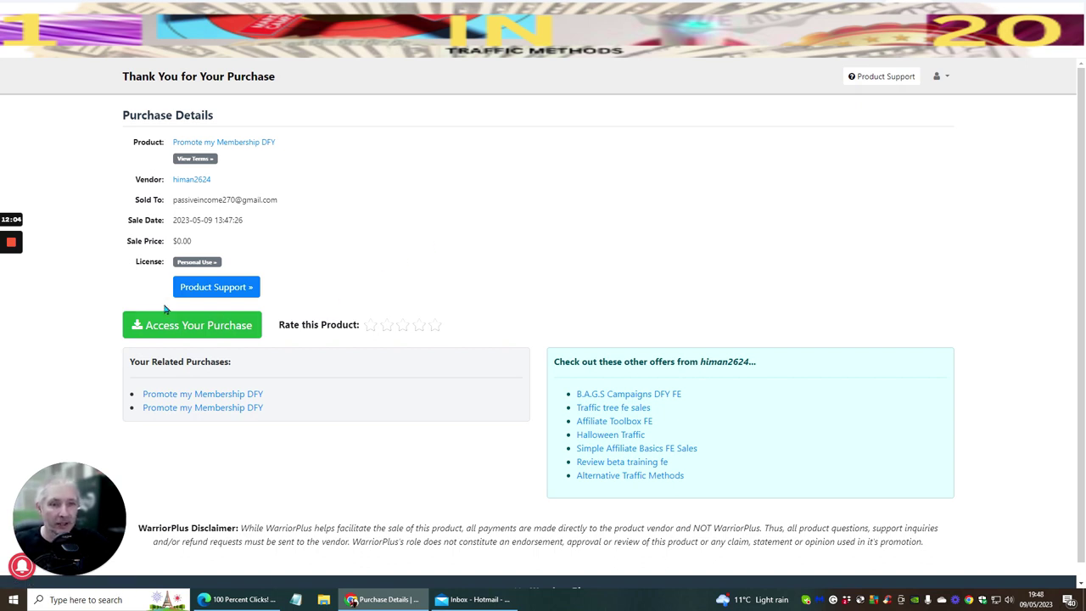
Step: Access the purchase and examine its AWeber setup page, highlighting the follow-up share code and checking the videos and landing page imports
{"action": "left_click", "coordinate": [197, 329]}
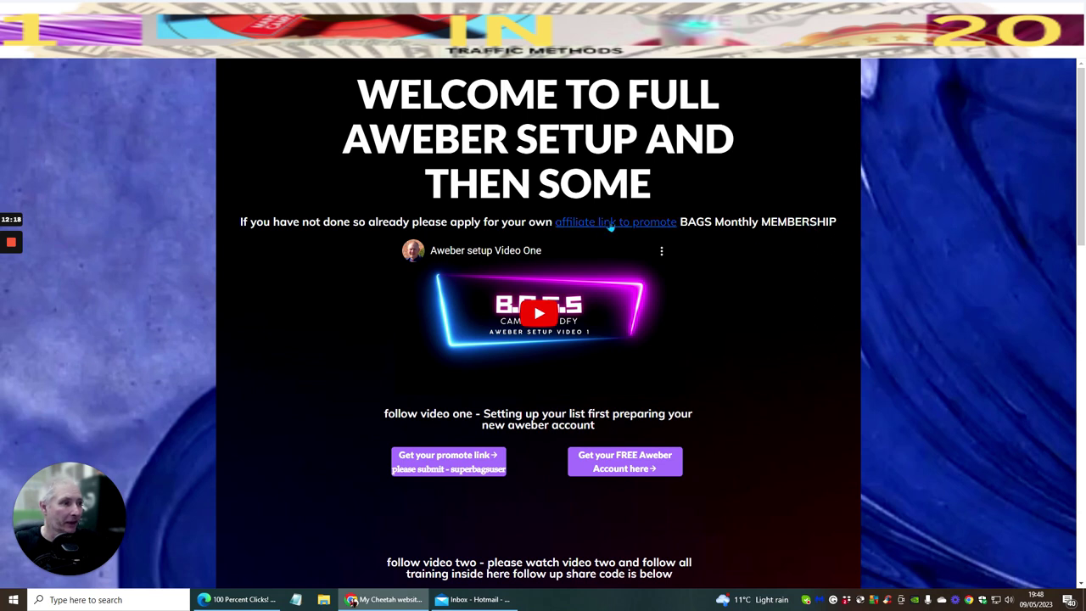
{"action": "scroll", "coordinate": [741, 269], "scroll_direction": "down", "scroll_amount": 3}
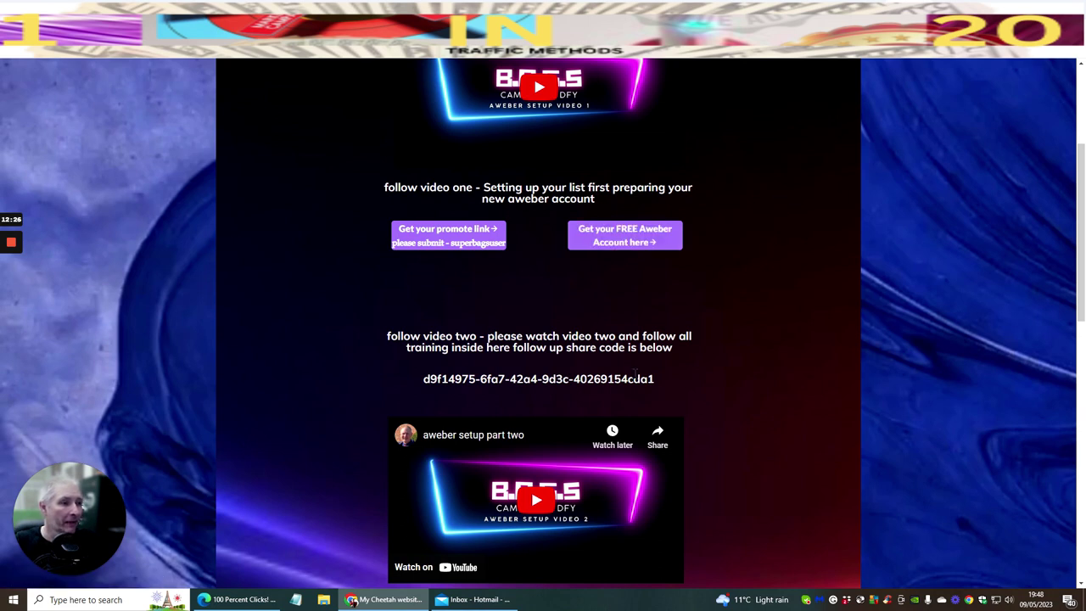
{"action": "left_click_drag", "start_coordinate": [423, 379], "coordinate": [674, 381]}
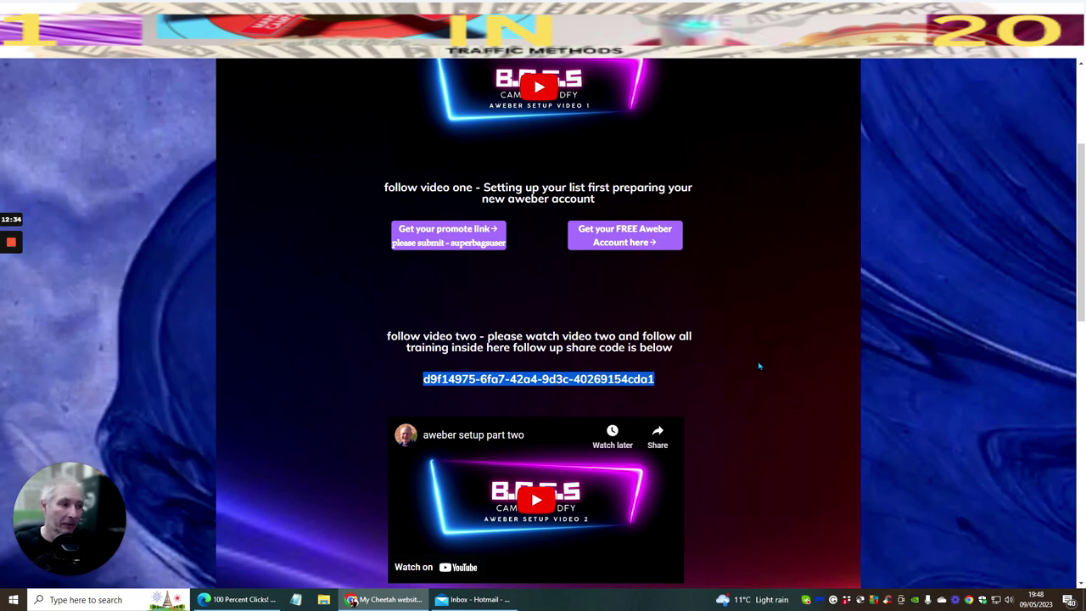
{"action": "scroll", "coordinate": [765, 298], "scroll_direction": "down", "scroll_amount": 5}
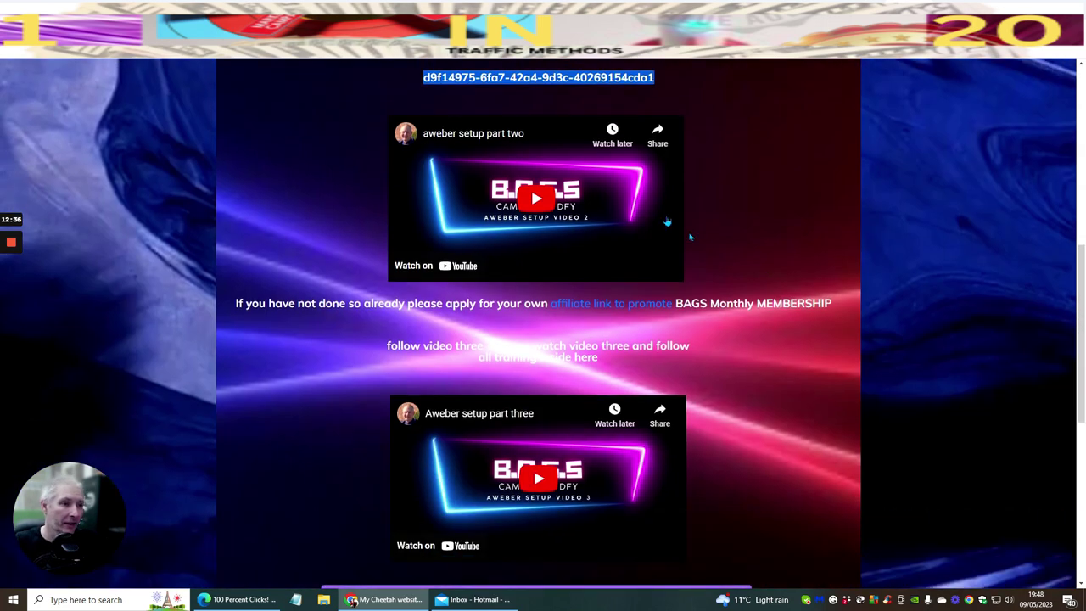
{"action": "scroll", "coordinate": [666, 213], "scroll_direction": "down", "scroll_amount": 1}
{"action": "scroll", "coordinate": [666, 212], "scroll_direction": "down", "scroll_amount": 5}
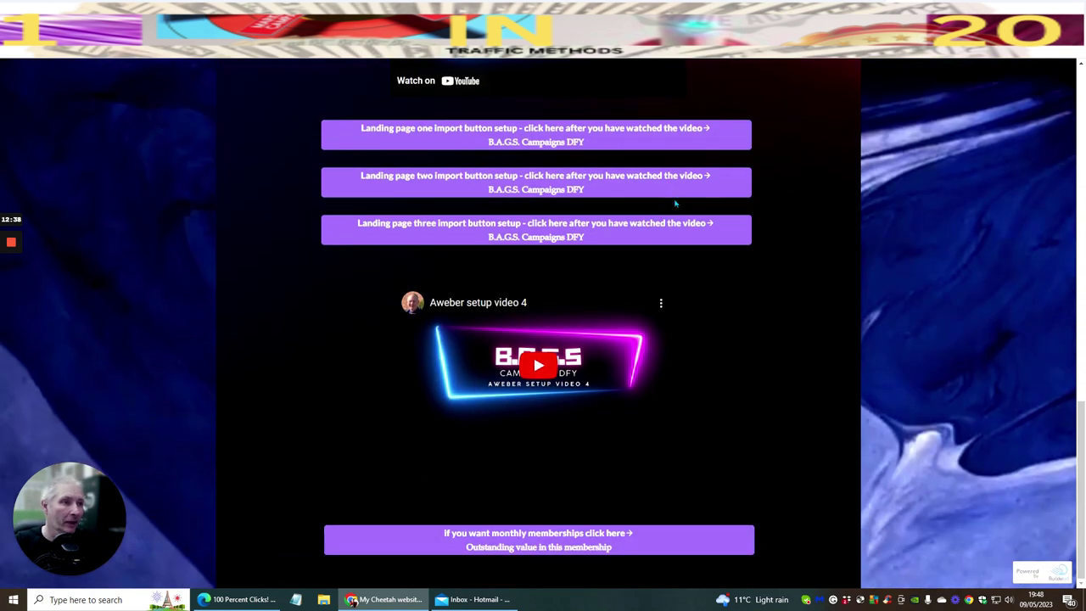
{"action": "scroll", "coordinate": [666, 212], "scroll_direction": "up", "scroll_amount": 1}
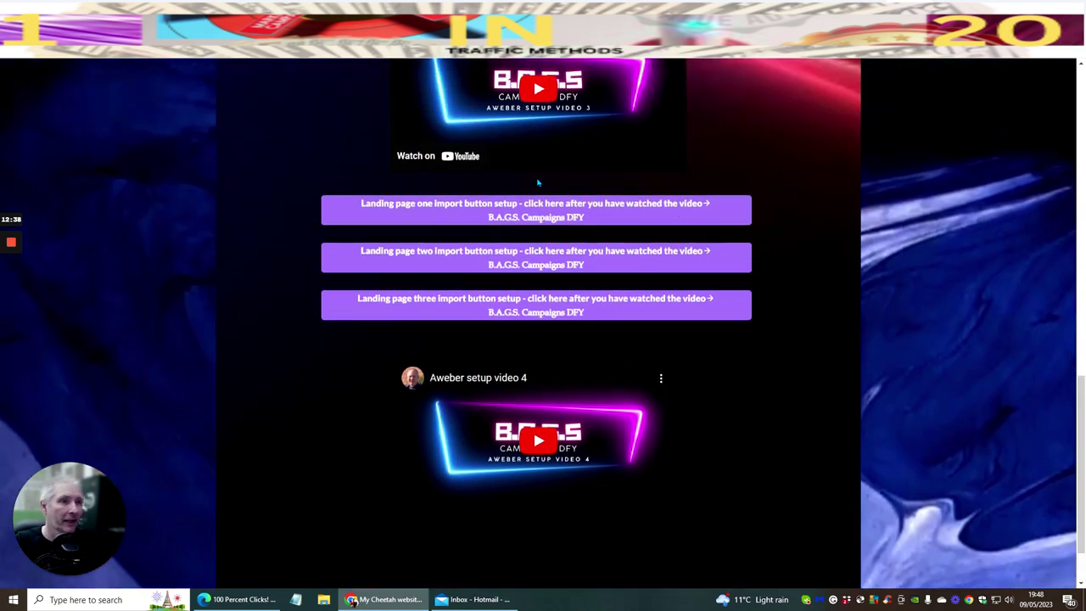
Step: Open the landing page one import, view its opt-in form and close it
{"action": "left_click", "coordinate": [478, 204]}
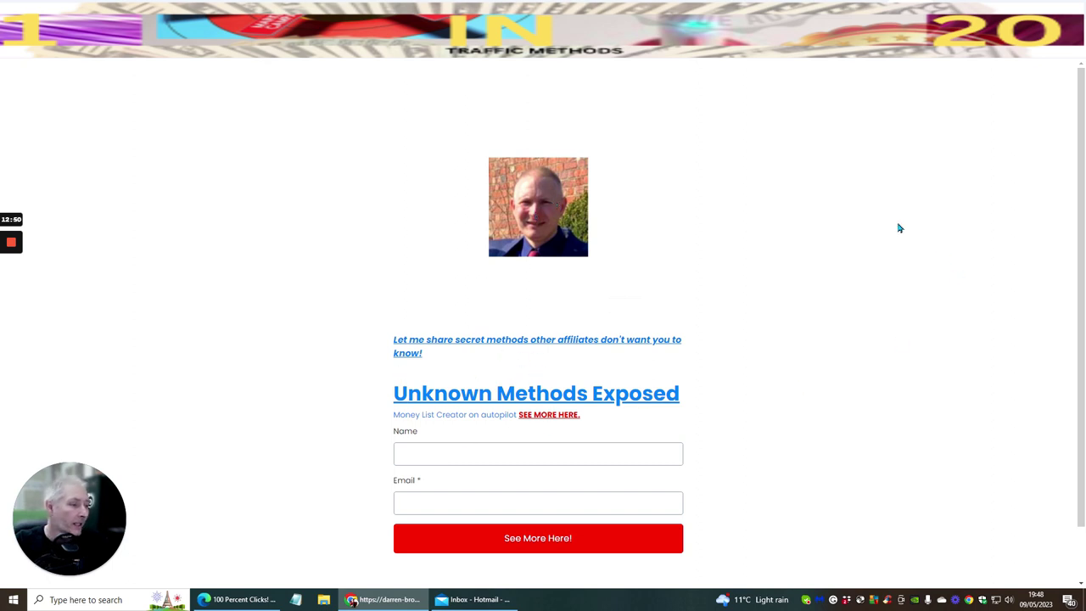
{"action": "scroll", "coordinate": [899, 228], "scroll_direction": "down", "scroll_amount": 1}
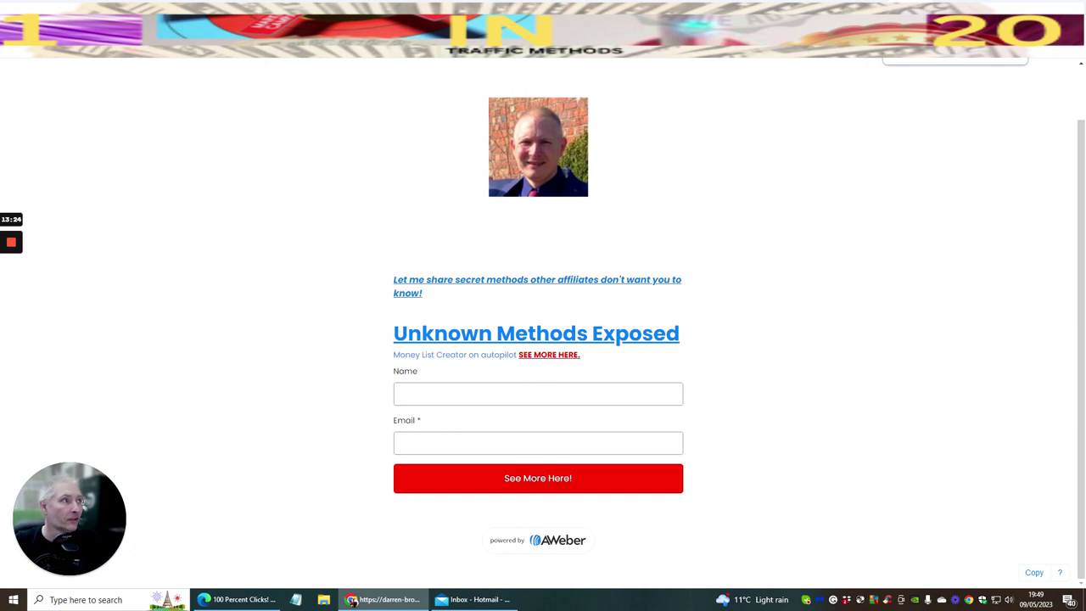
{"action": "key", "text": "ctrl+w"}
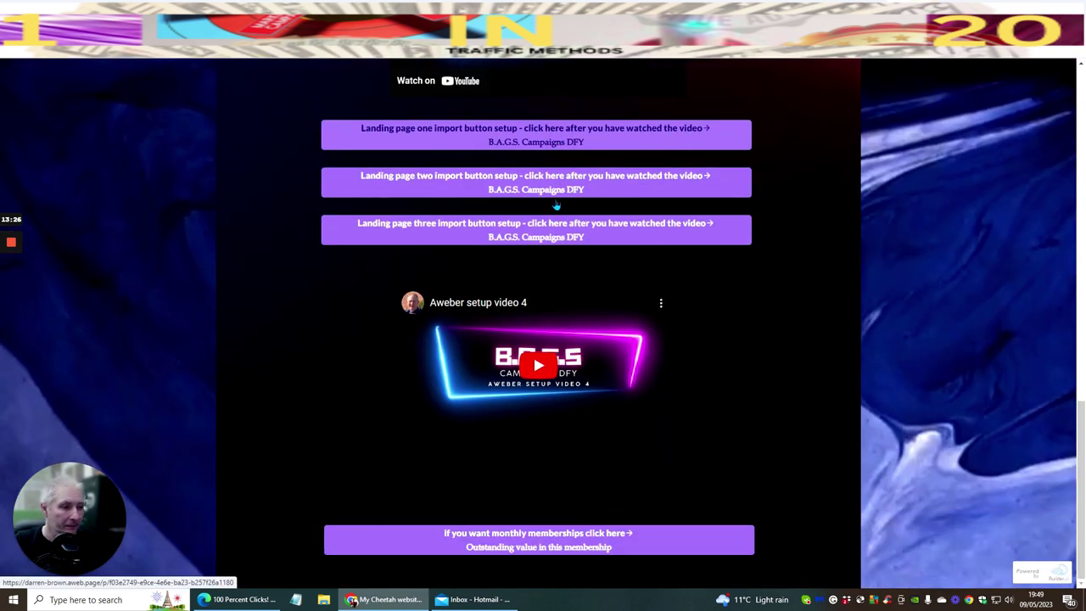
Step: Open the B.A.G.S. Monthly Membership sales page and examine its offer, trial pricing and list of included products
{"action": "left_click", "coordinate": [535, 533]}
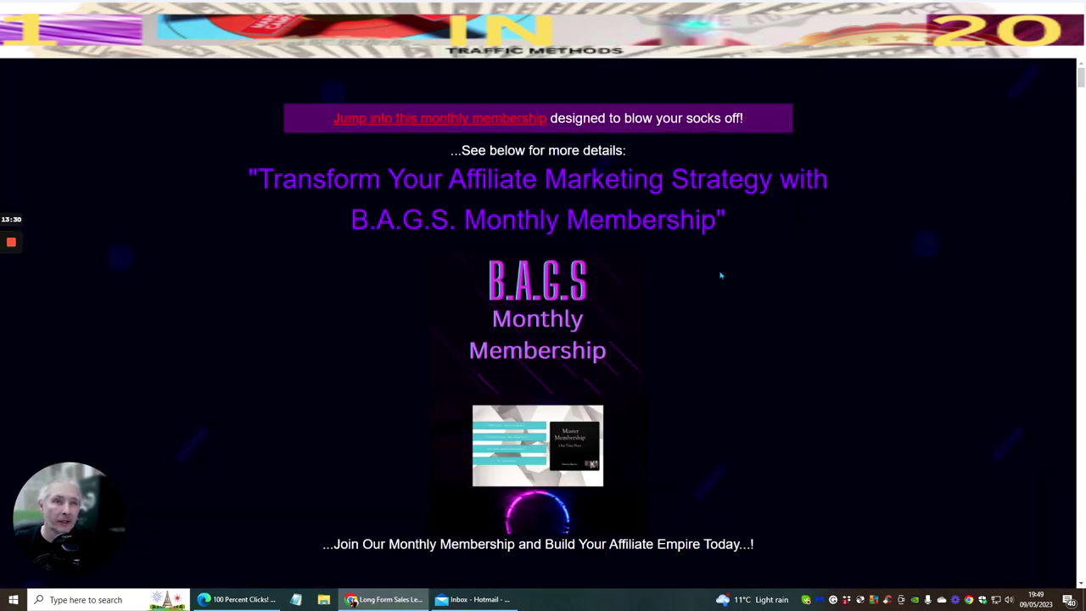
{"action": "scroll", "coordinate": [529, 146], "scroll_direction": "down", "scroll_amount": 15}
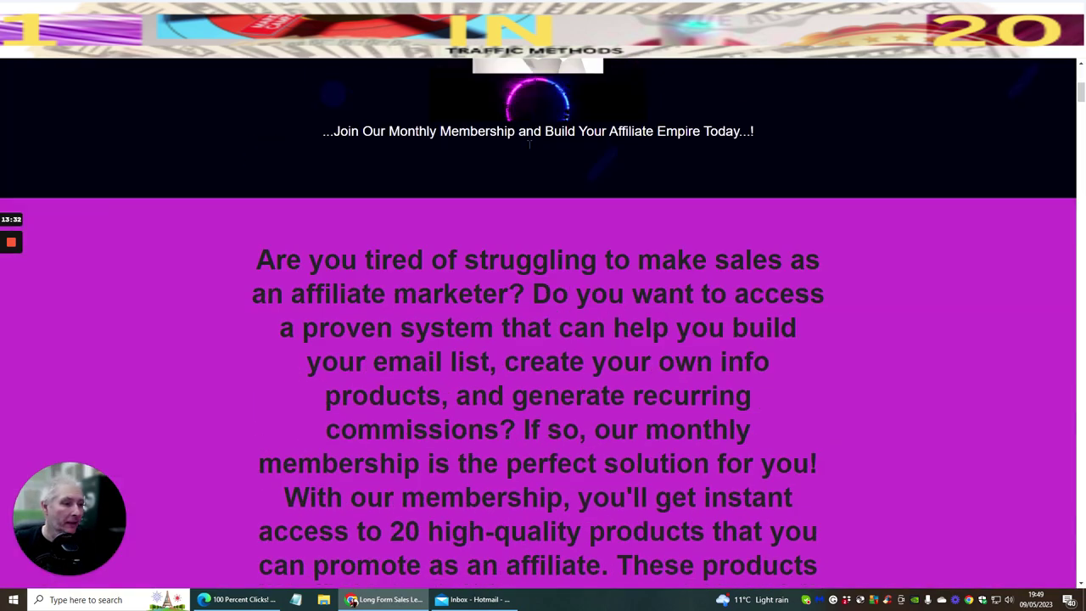
{"action": "scroll", "coordinate": [528, 146], "scroll_direction": "down", "scroll_amount": 15}
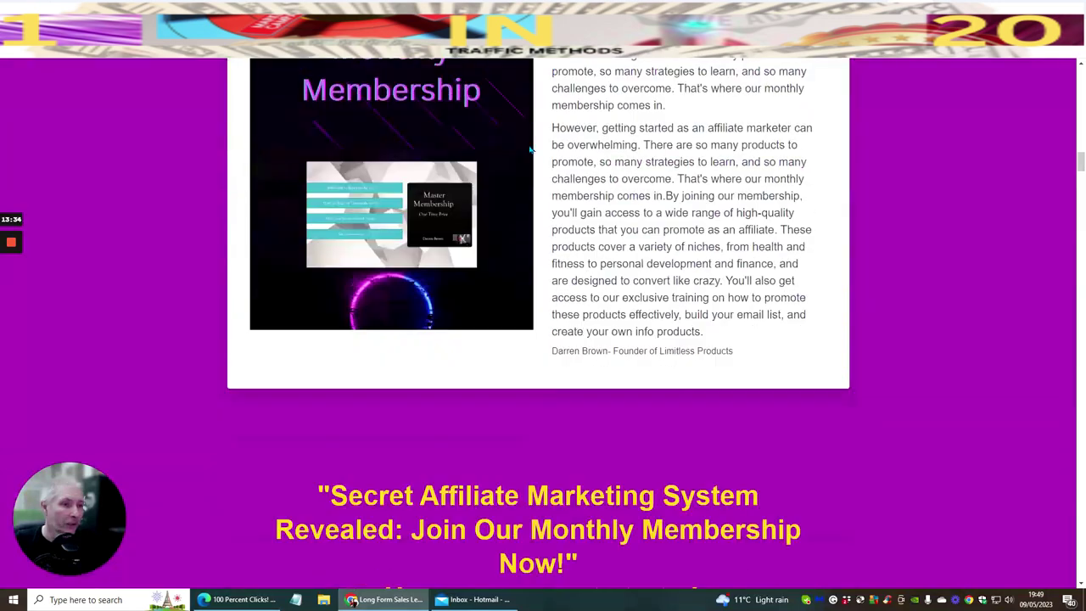
{"action": "scroll", "coordinate": [529, 150], "scroll_direction": "down", "scroll_amount": 4}
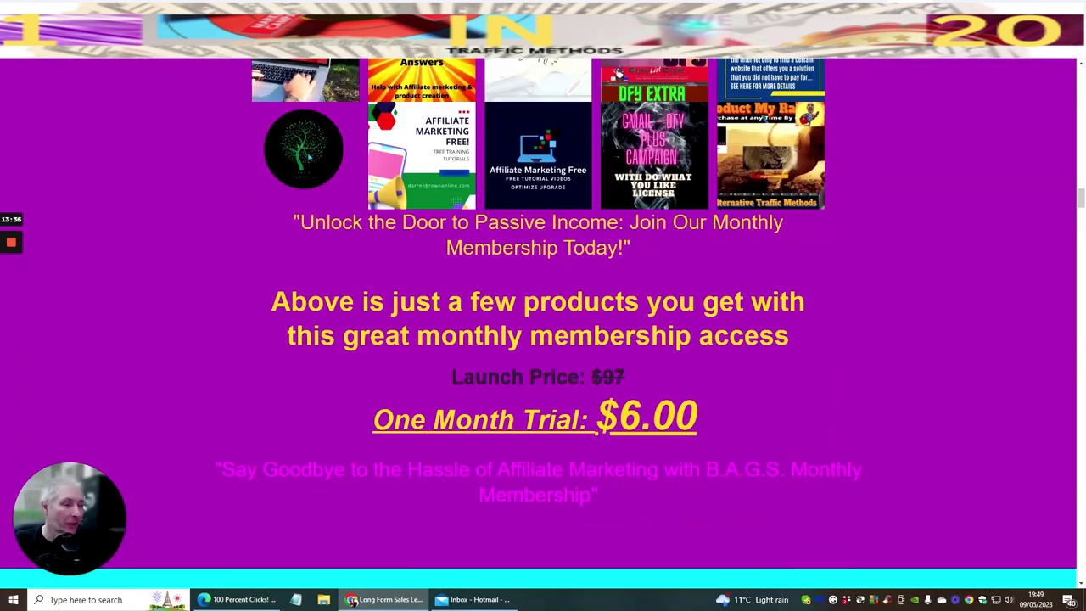
{"action": "scroll", "coordinate": [605, 134], "scroll_direction": "down", "scroll_amount": 4}
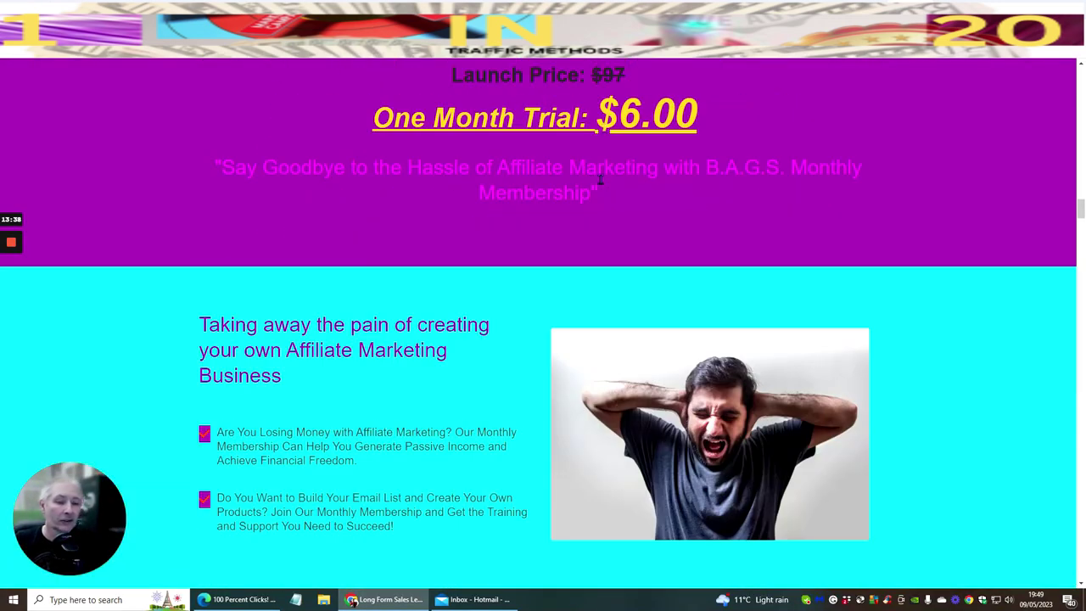
{"action": "scroll", "coordinate": [585, 117], "scroll_direction": "down", "scroll_amount": 15}
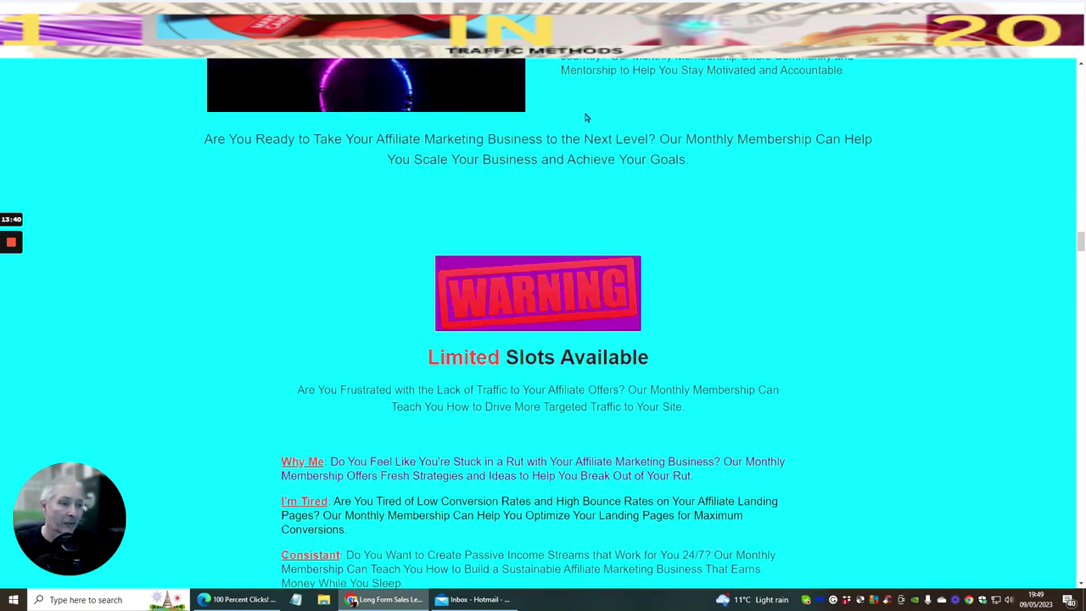
{"action": "scroll", "coordinate": [586, 117], "scroll_direction": "up", "scroll_amount": 2}
{"action": "scroll", "coordinate": [585, 117], "scroll_direction": "down", "scroll_amount": 12}
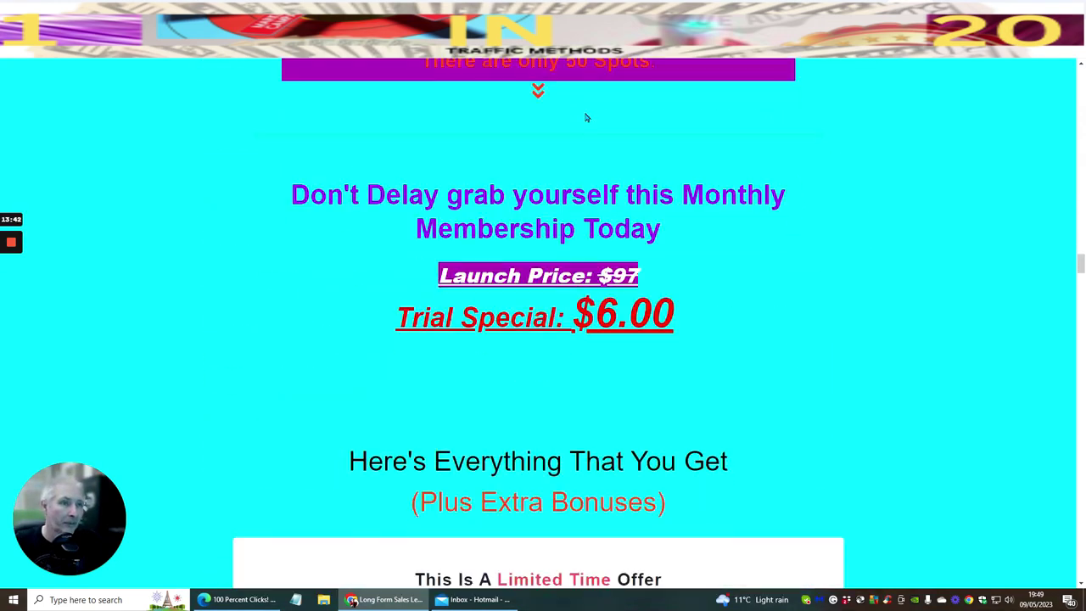
{"action": "scroll", "coordinate": [585, 117], "scroll_direction": "down", "scroll_amount": 9}
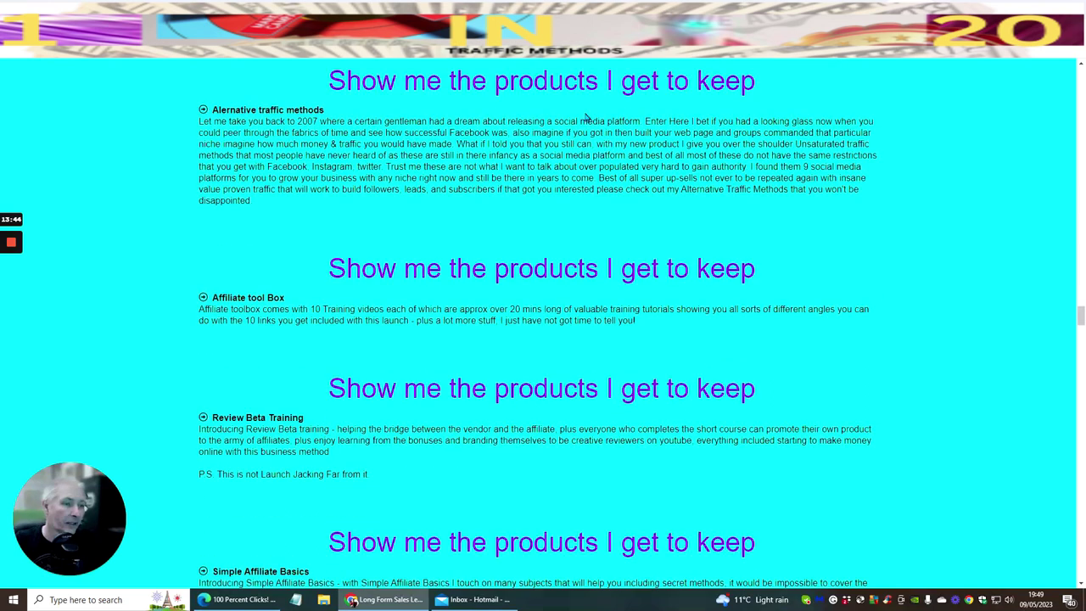
Step: Review the membership's value breakdown and monthly pricing, and return to the start of the sales page
{"action": "scroll", "coordinate": [585, 117], "scroll_direction": "up", "scroll_amount": 6}
{"action": "scroll", "coordinate": [585, 117], "scroll_direction": "down", "scroll_amount": 2}
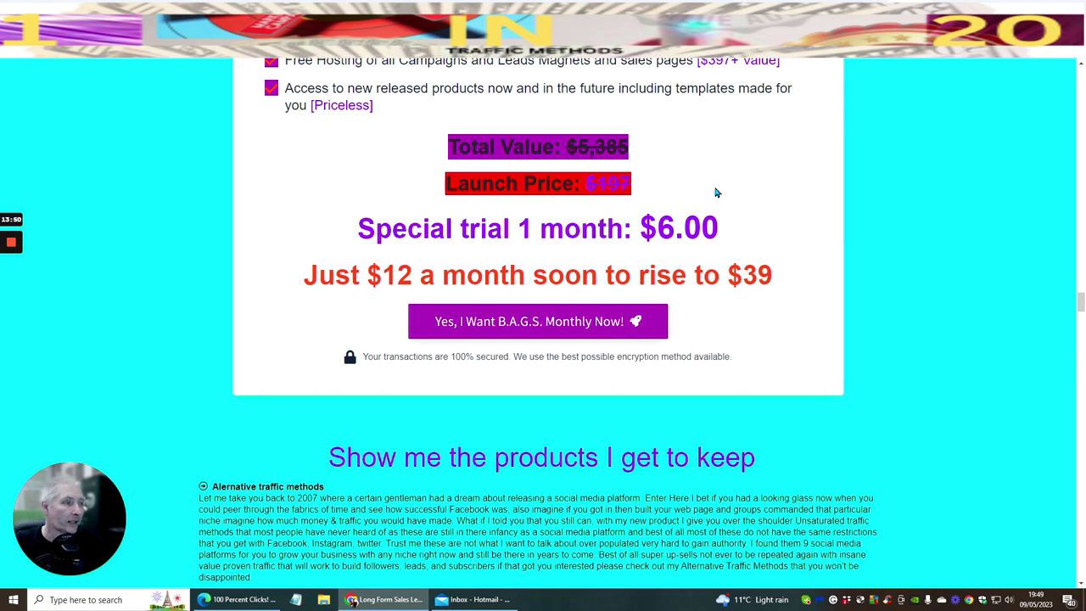
{"action": "scroll", "coordinate": [744, 212], "scroll_direction": "down", "scroll_amount": 3}
{"action": "scroll", "coordinate": [744, 211], "scroll_direction": "up", "scroll_amount": 15}
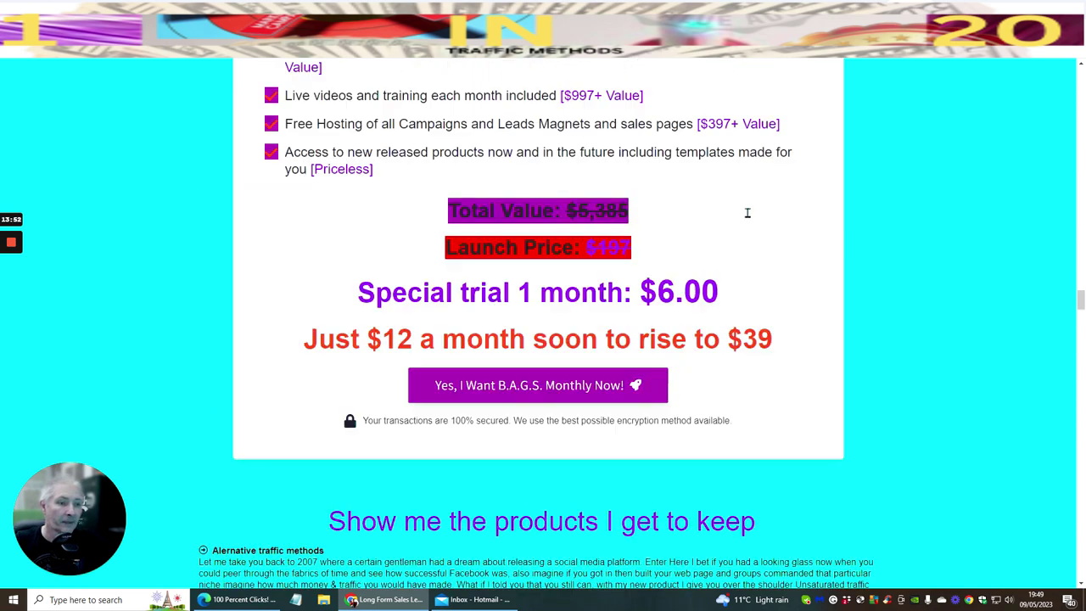
{"action": "scroll", "coordinate": [740, 212], "scroll_direction": "down", "scroll_amount": 20}
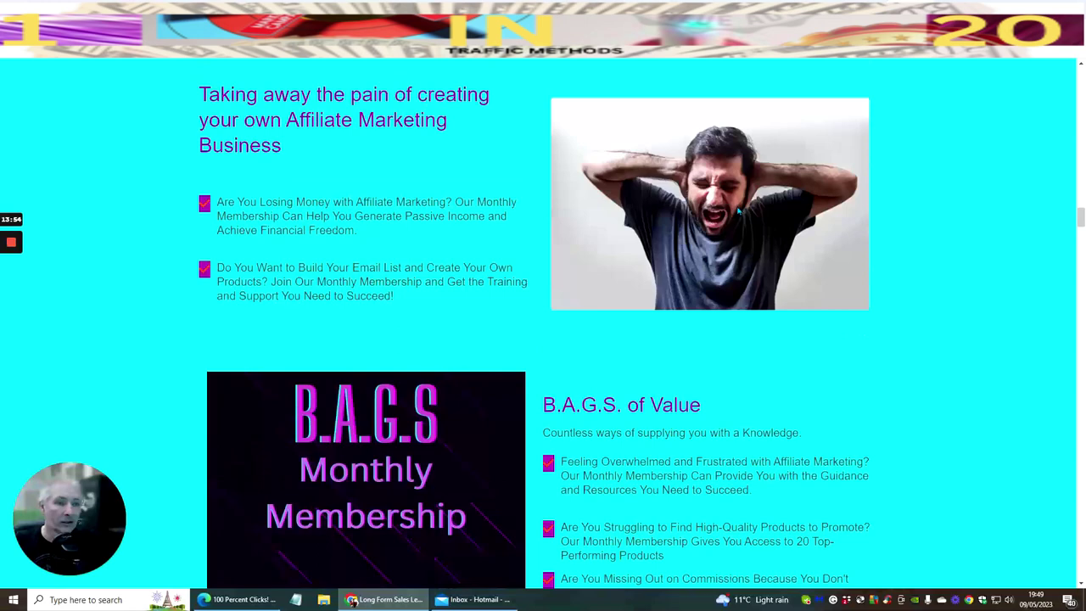
{"action": "scroll", "coordinate": [728, 201], "scroll_direction": "up", "scroll_amount": 20}
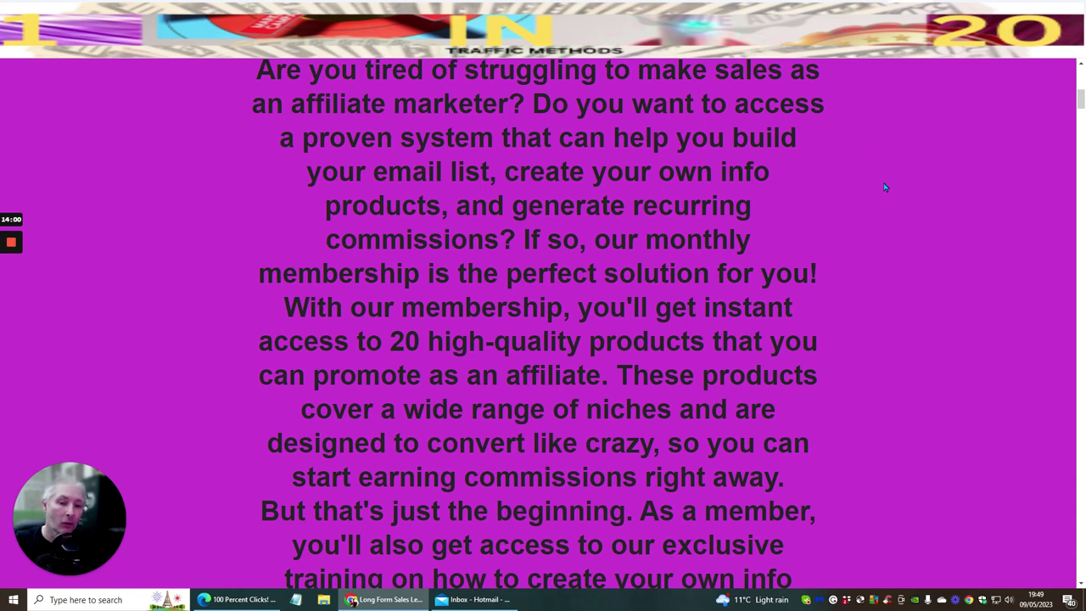
{"action": "scroll", "coordinate": [880, 179], "scroll_direction": "up", "scroll_amount": 6}
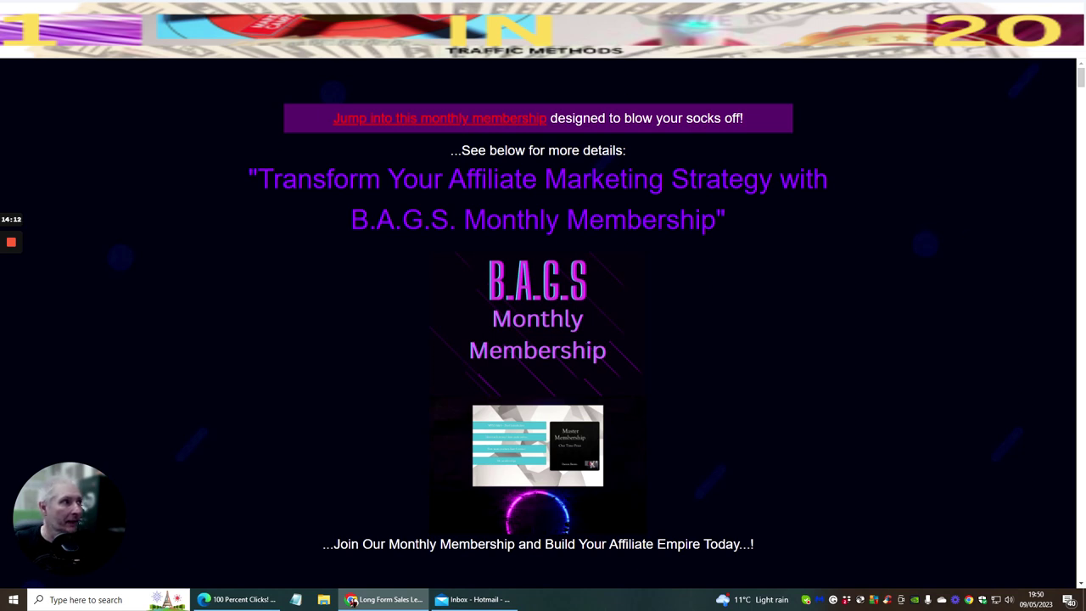
Step: Switch to the WordPress dashboard, open the media library and view the attachment details of the One Time Price! TRAFFIC banner
{"action": "key", "text": "ctrl+Tab"}
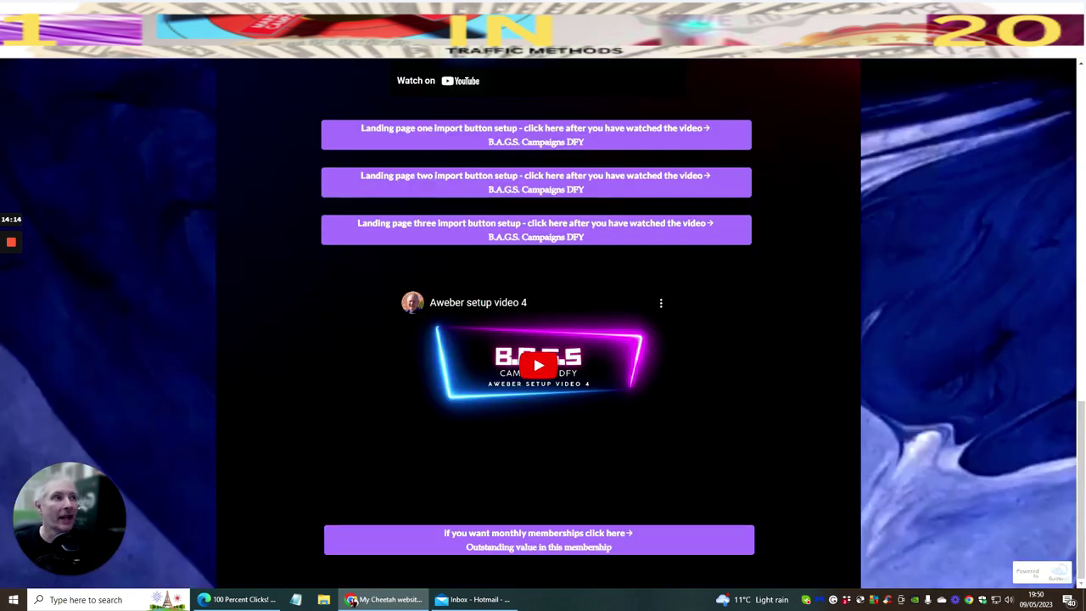
{"action": "key", "text": "ctrl+Tab"}
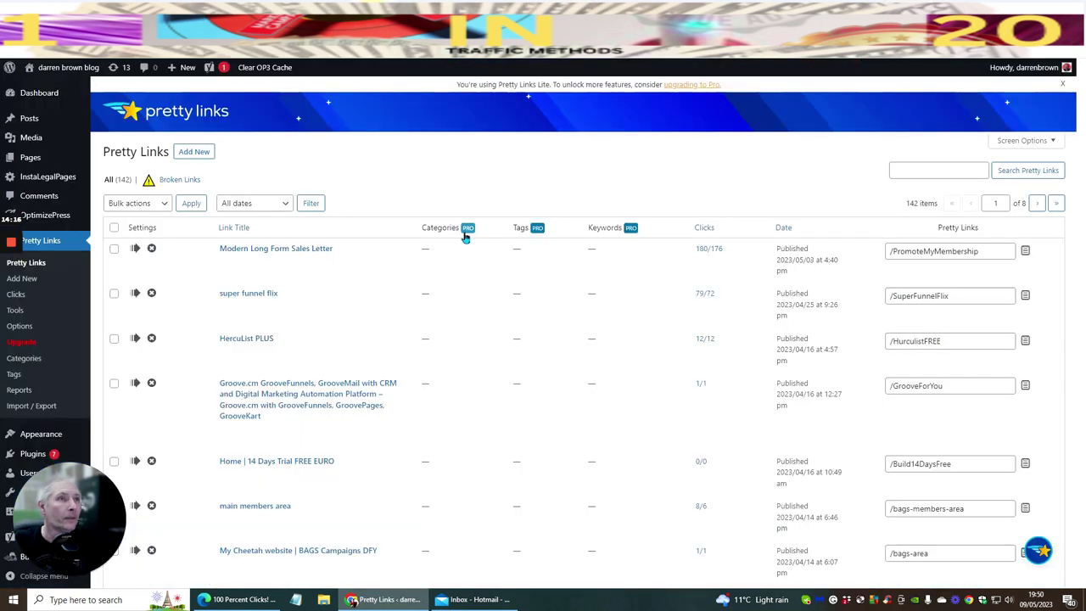
{"action": "left_click", "coordinate": [28, 143]}
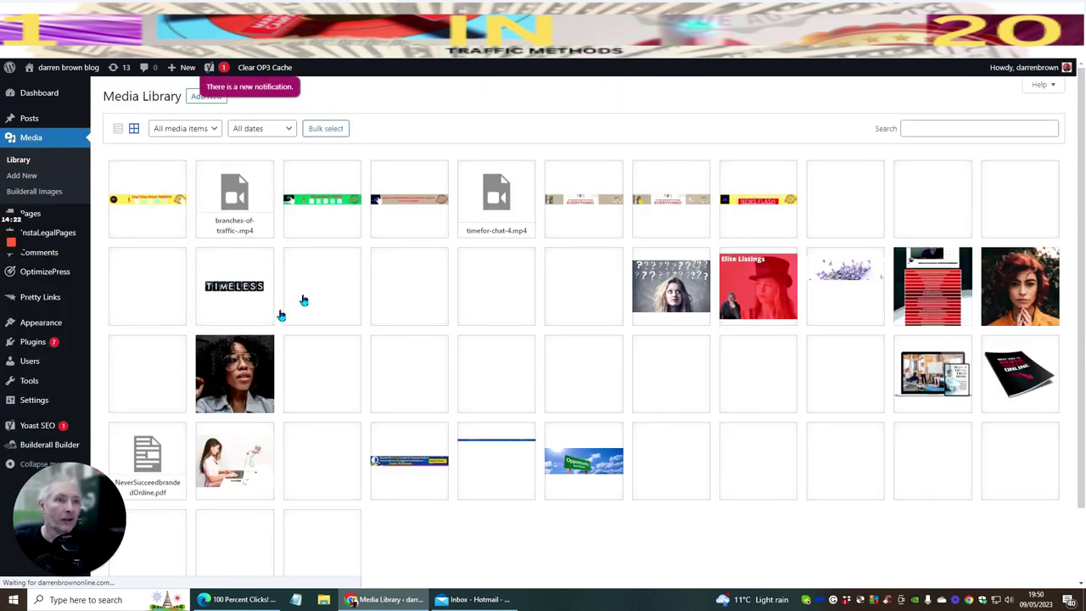
{"action": "left_click", "coordinate": [140, 220]}
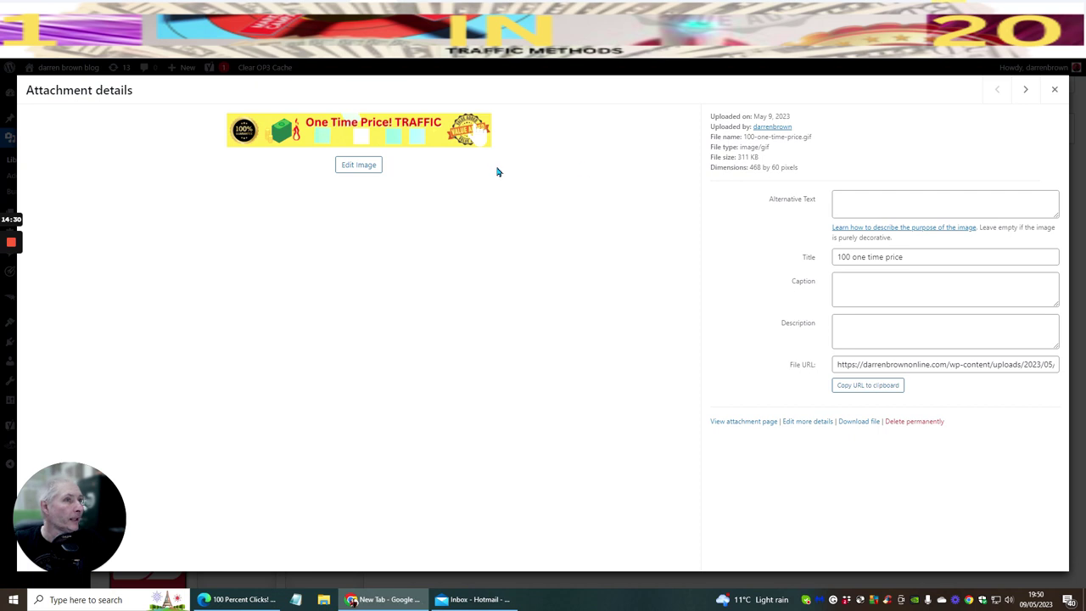
Step: Open the ApeInTron member page in a new tab, complete the captcha, log in and dismiss the browser notification
{"action": "key", "text": "ctrl+t"}
{"action": "type", "text": "apeintron"}
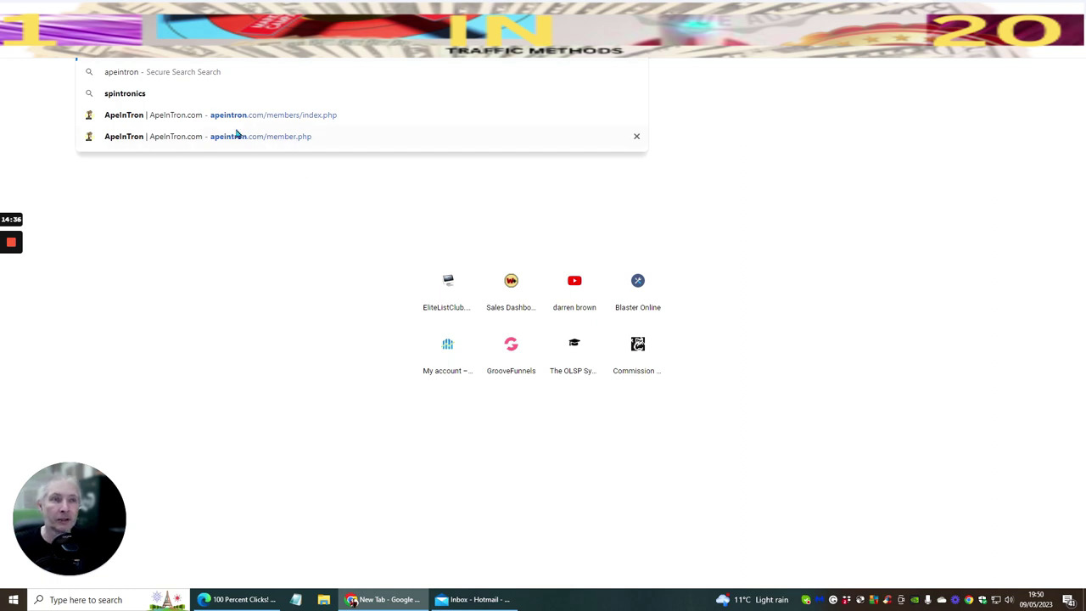
{"action": "left_click", "coordinate": [255, 136]}
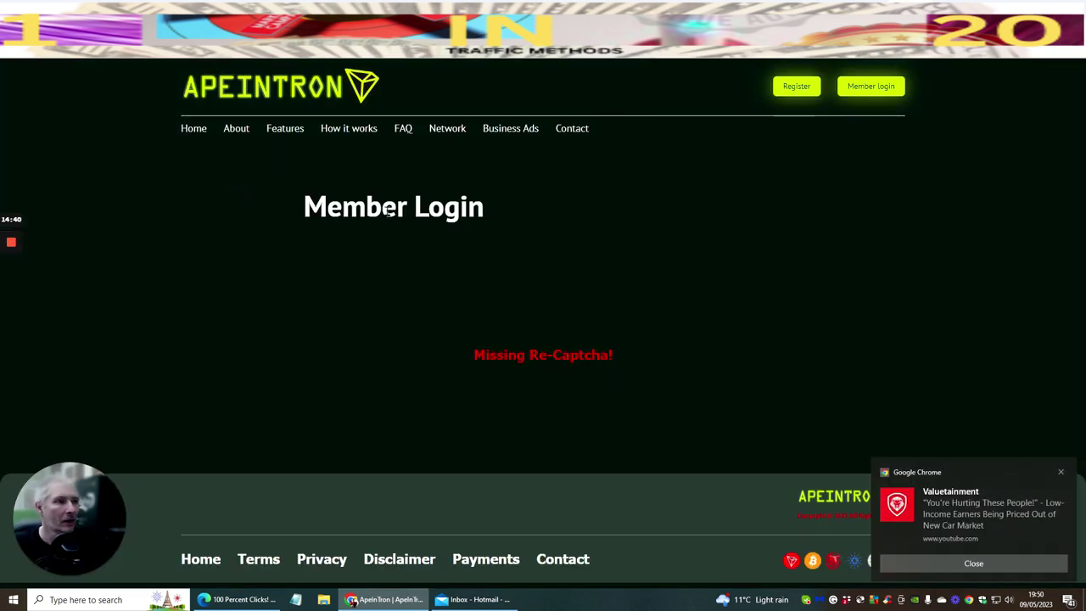
{"action": "left_click", "coordinate": [869, 89]}
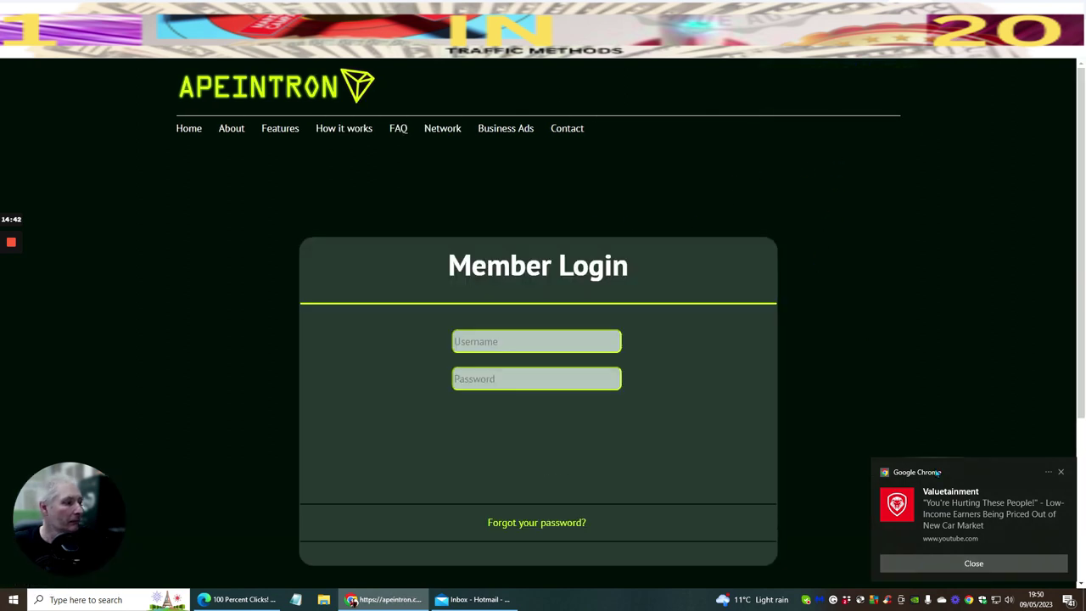
{"action": "left_click", "coordinate": [468, 423]}
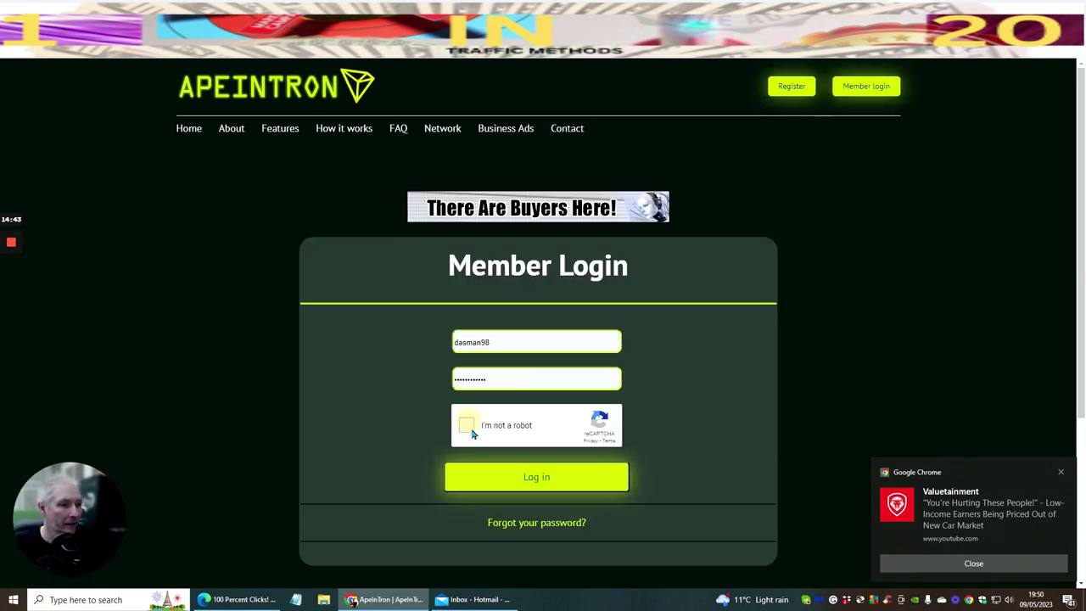
{"action": "left_click", "coordinate": [497, 483]}
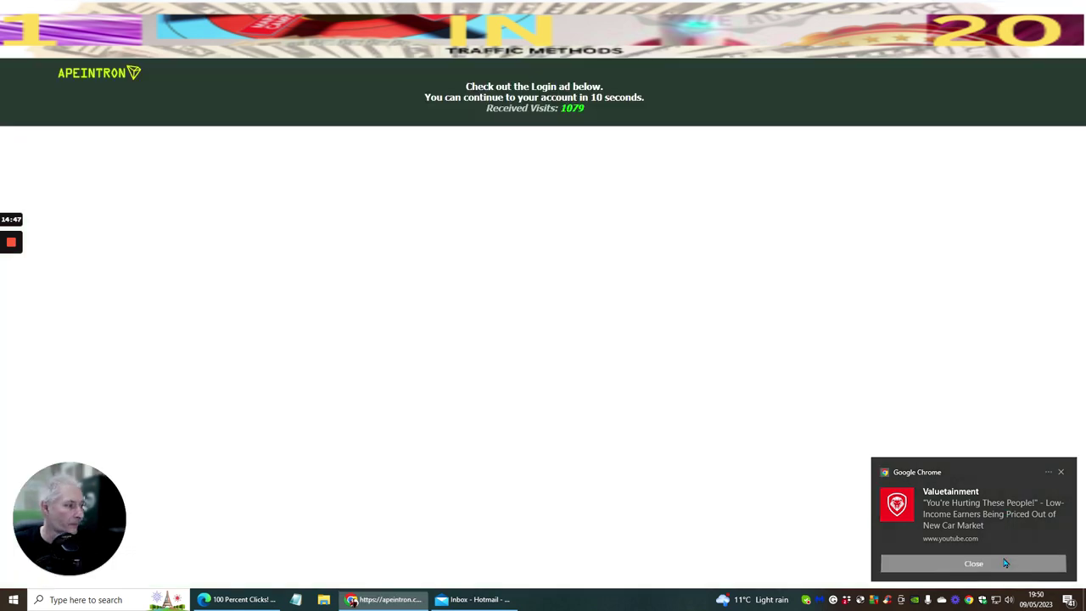
{"action": "left_click", "coordinate": [1005, 563]}
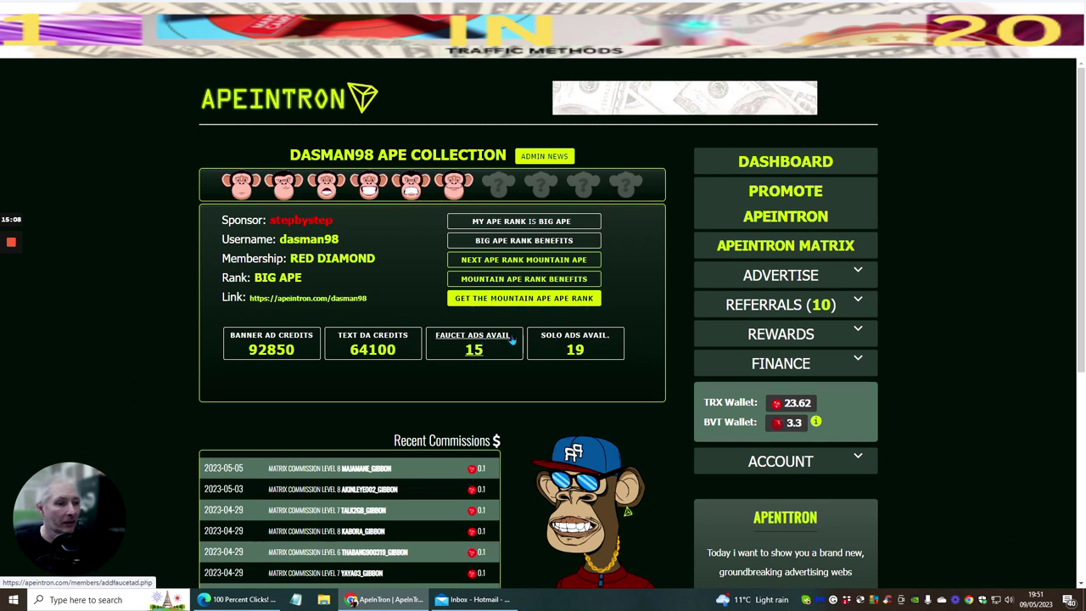
Step: Open the Matrix Network Banners page, show the 468x60 banner form and check the Banner Ads Stats
{"action": "left_click", "coordinate": [253, 339]}
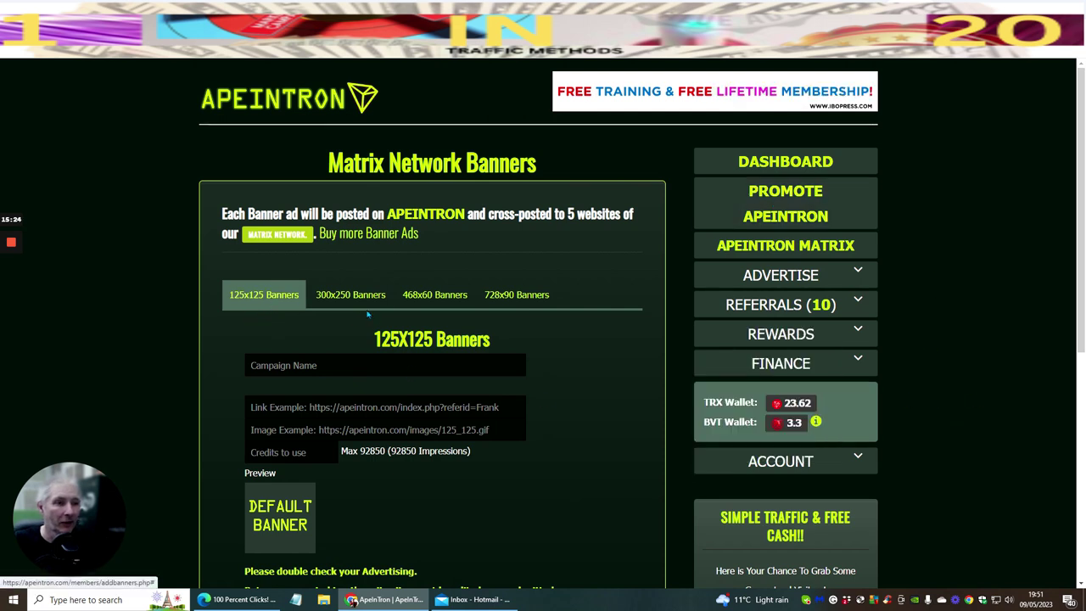
{"action": "scroll", "coordinate": [873, 345], "scroll_direction": "down", "scroll_amount": 5}
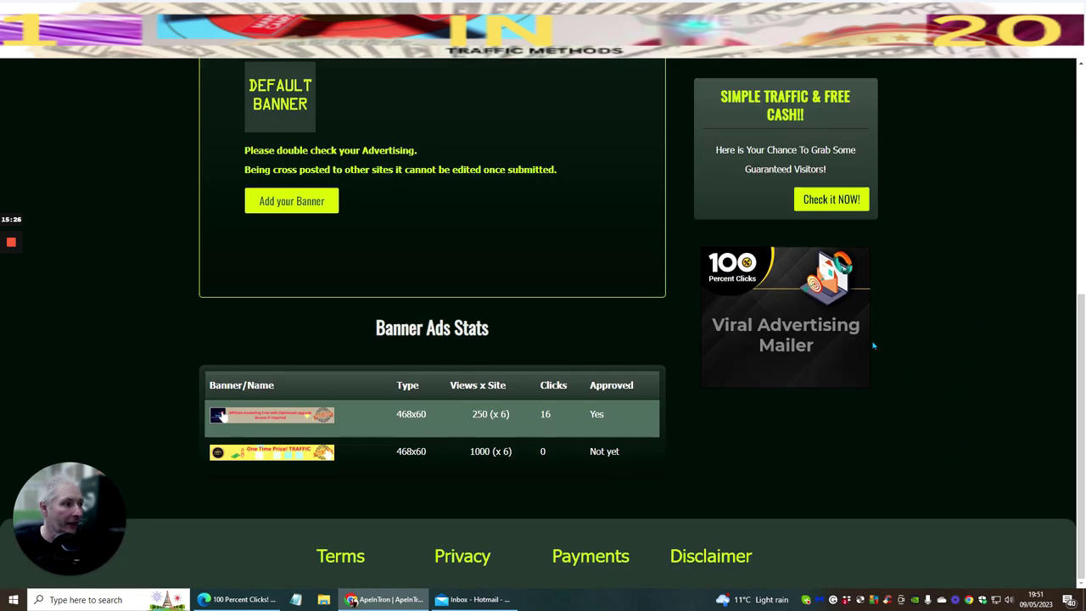
{"action": "scroll", "coordinate": [930, 354], "scroll_direction": "up", "scroll_amount": 6}
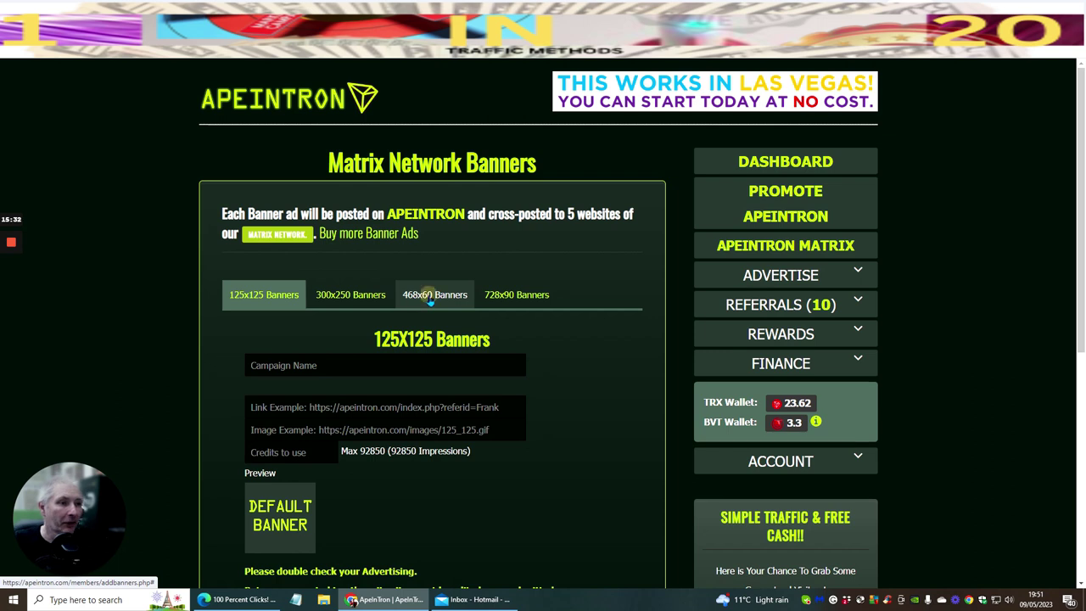
{"action": "left_click", "coordinate": [431, 294]}
{"action": "scroll", "coordinate": [579, 346], "scroll_direction": "down", "scroll_amount": 3}
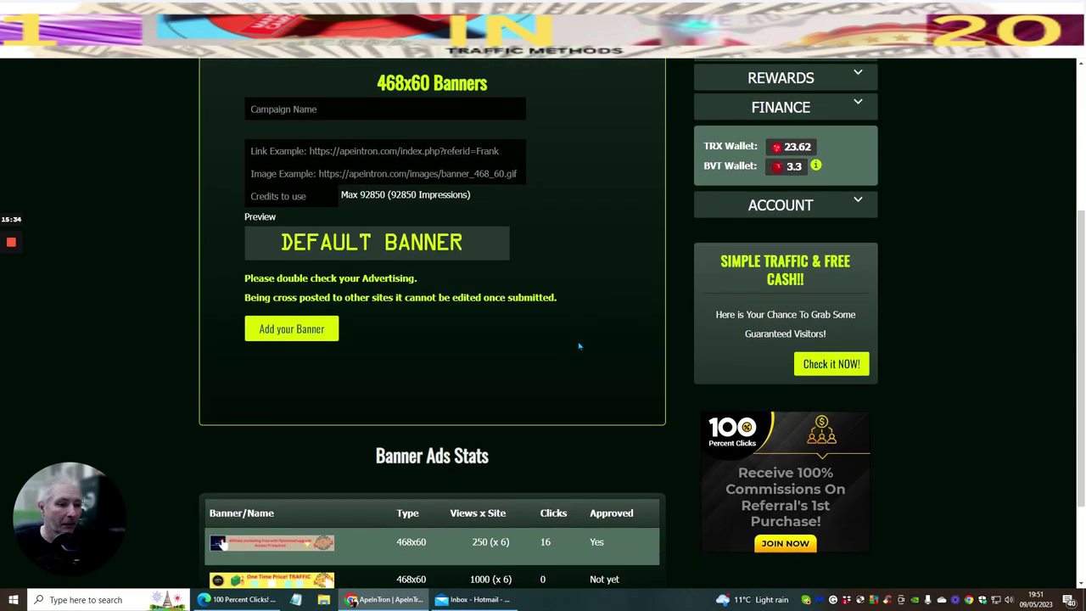
{"action": "scroll", "coordinate": [580, 347], "scroll_direction": "down", "scroll_amount": 2}
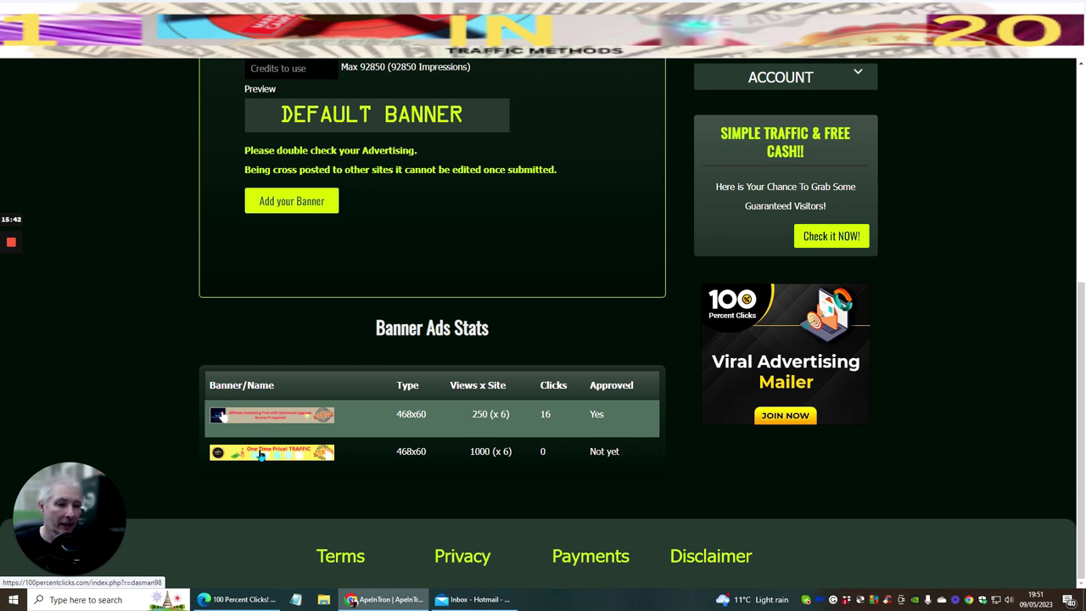
Step: Review the 468x60 banner form against the listed banner ads and try to add a banner with the form blank
{"action": "scroll", "coordinate": [273, 459], "scroll_direction": "up", "scroll_amount": 3}
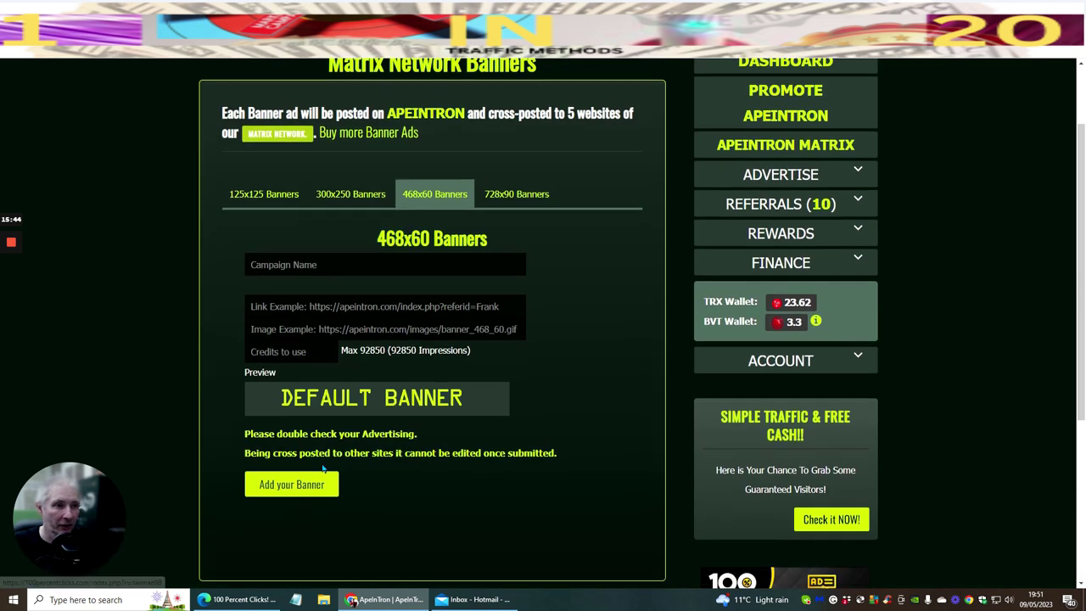
{"action": "scroll", "coordinate": [297, 462], "scroll_direction": "down", "scroll_amount": 3}
{"action": "scroll", "coordinate": [322, 468], "scroll_direction": "up", "scroll_amount": 2}
{"action": "scroll", "coordinate": [322, 467], "scroll_direction": "down", "scroll_amount": 2}
{"action": "scroll", "coordinate": [322, 463], "scroll_direction": "up", "scroll_amount": 2}
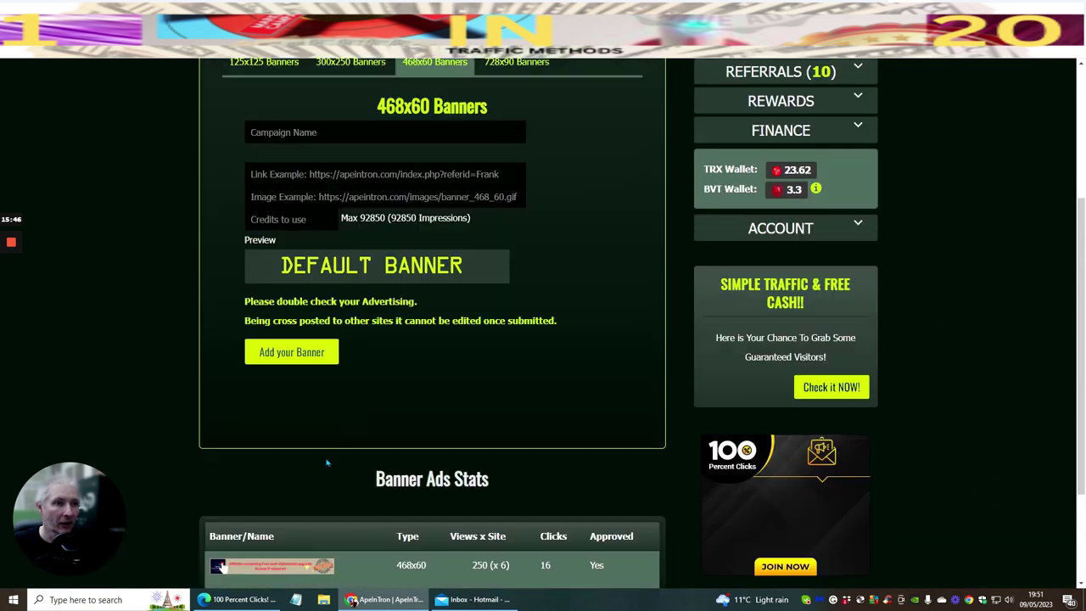
{"action": "left_click", "coordinate": [279, 358]}
{"action": "left_click", "coordinate": [279, 357]}
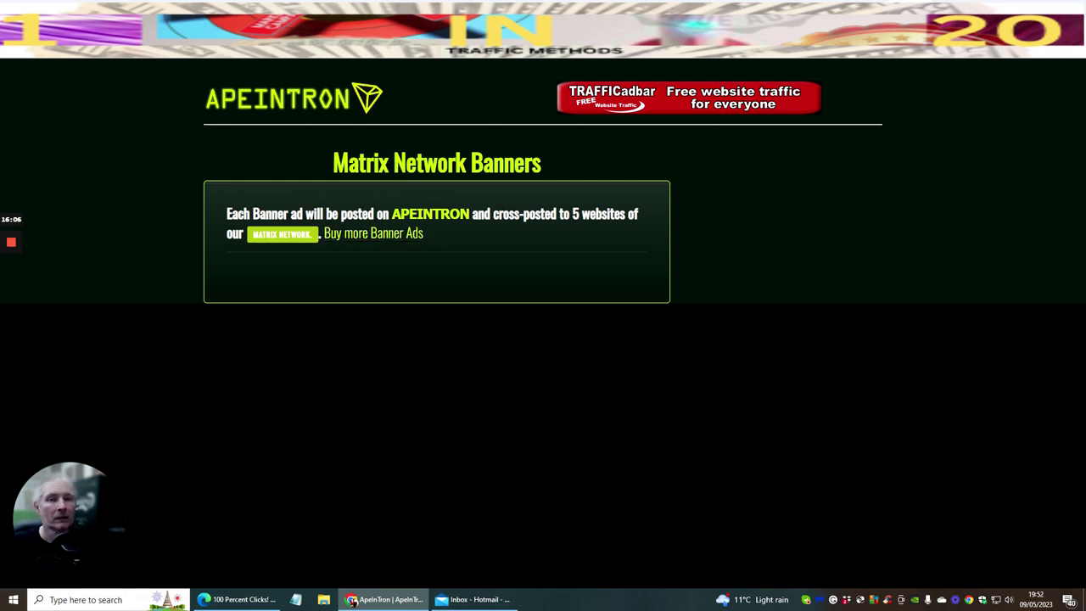
Step: Revisit the One Time Price! TRAFFIC banner's attachment details and open the Canva home page in a new browser tab
{"action": "key", "text": "ctrl+Tab"}
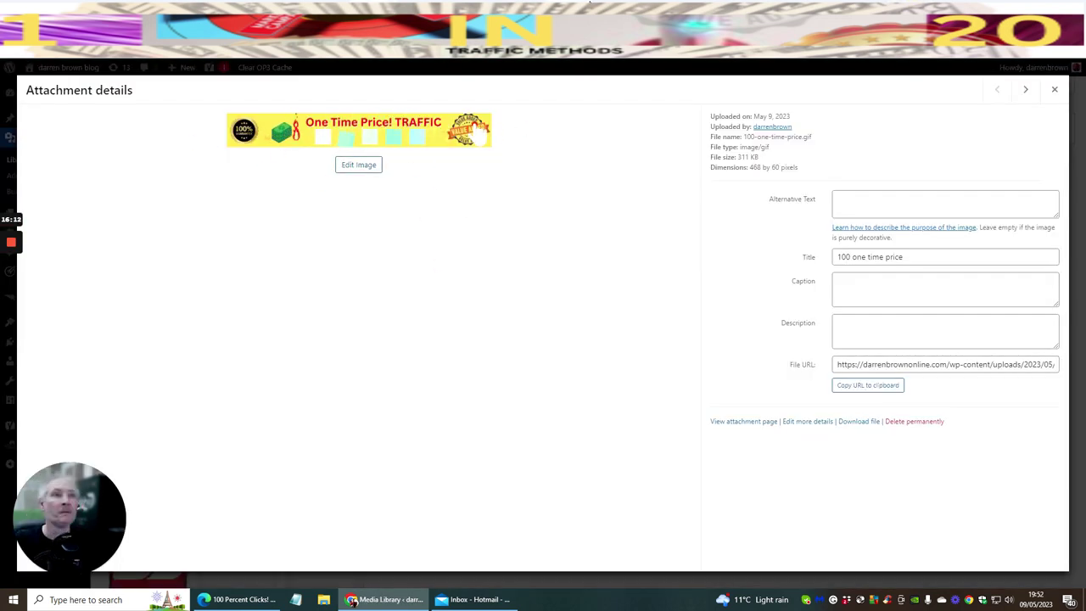
{"action": "key", "text": "ctrl+Tab"}
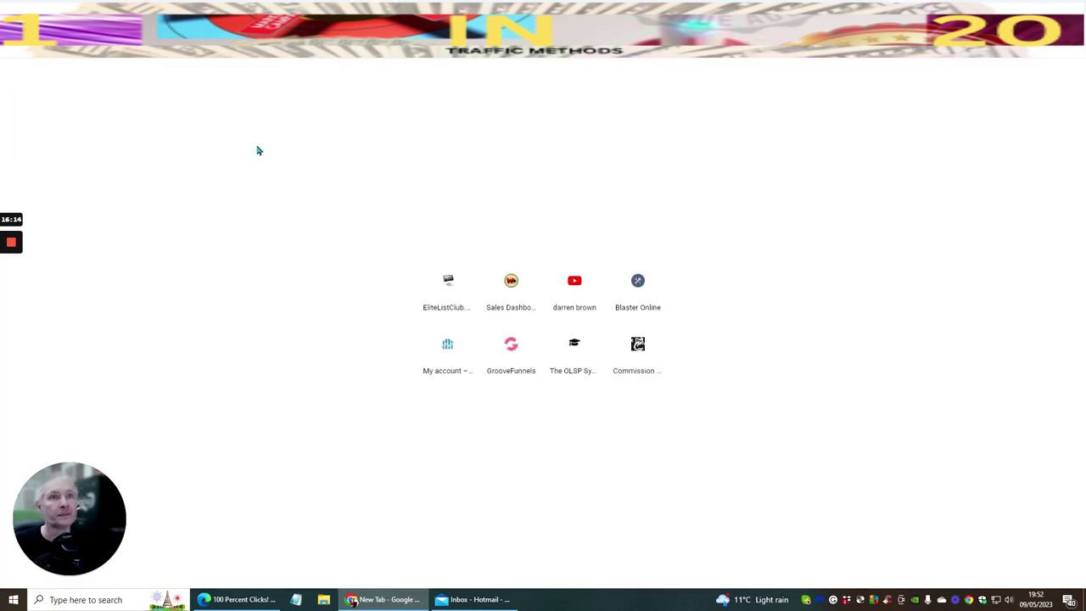
{"action": "type", "text": "canva"}
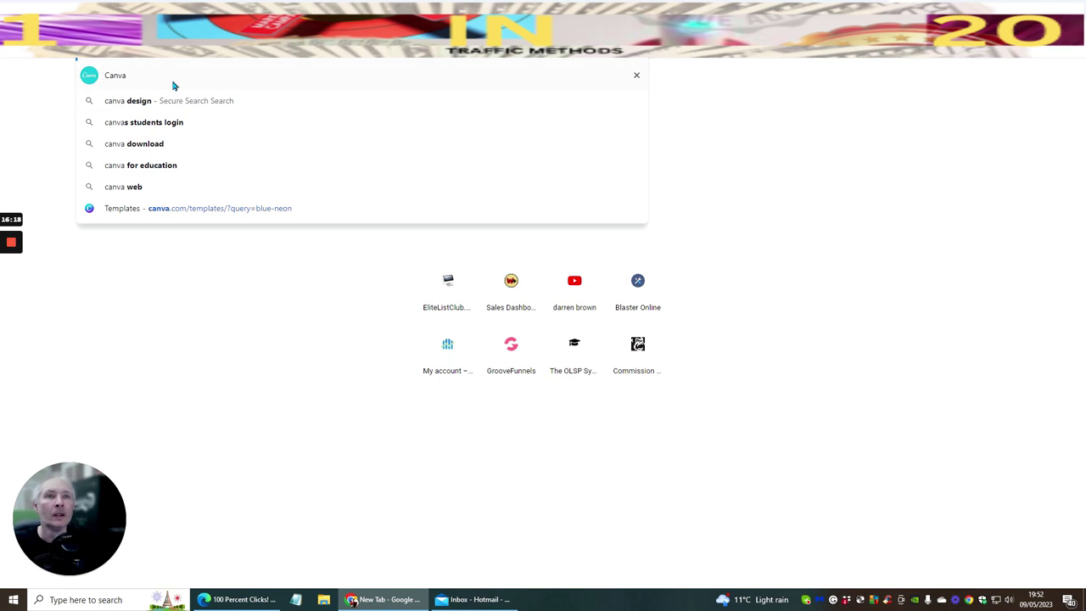
{"action": "key", "text": "Return"}
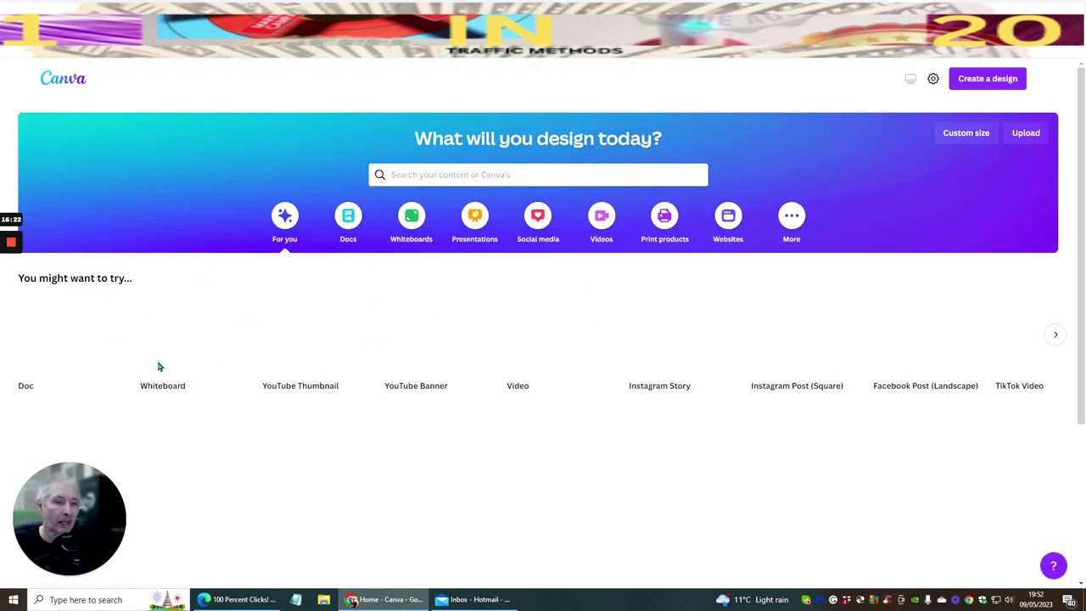
Step: Open the recent design 100 one time price and try several background colours on the banner, ending with medium blue
{"action": "scroll", "coordinate": [486, 351], "scroll_direction": "down", "scroll_amount": 3}
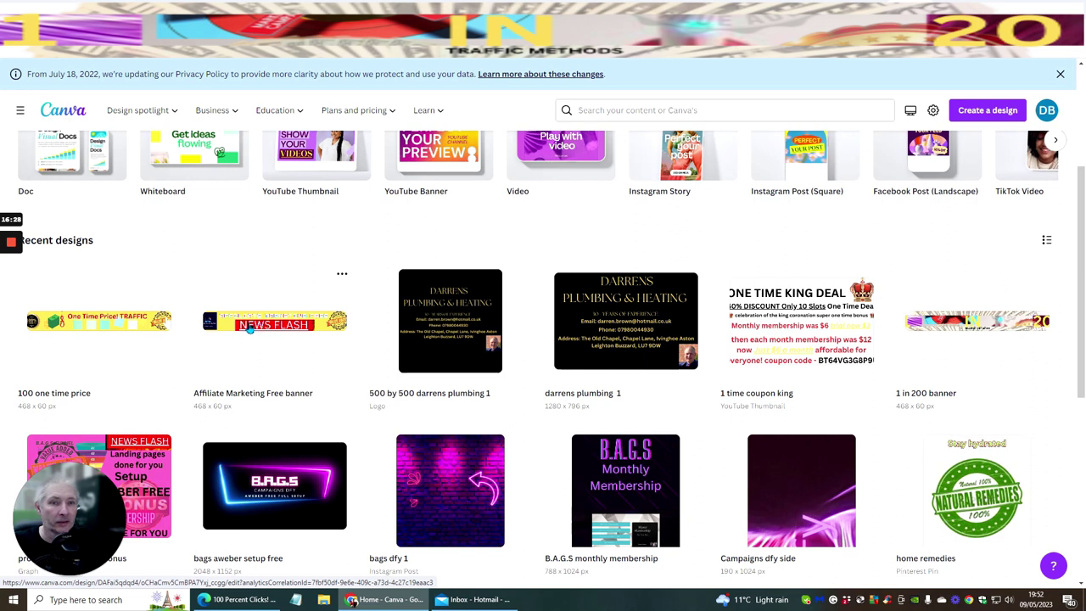
{"action": "left_click", "coordinate": [127, 327]}
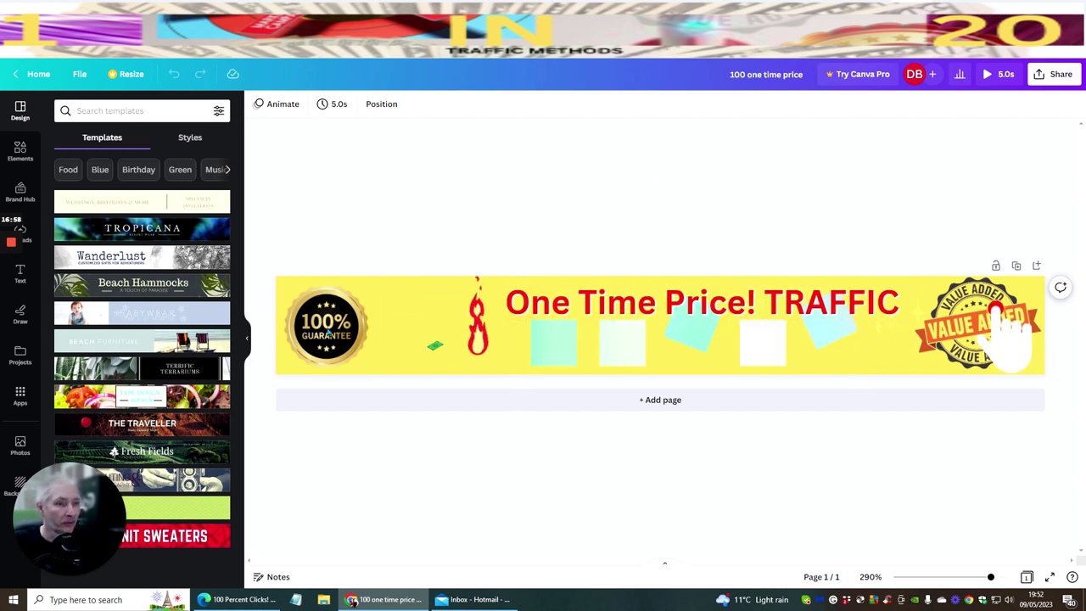
{"action": "left_click", "coordinate": [382, 294]}
{"action": "left_click", "coordinate": [259, 103]}
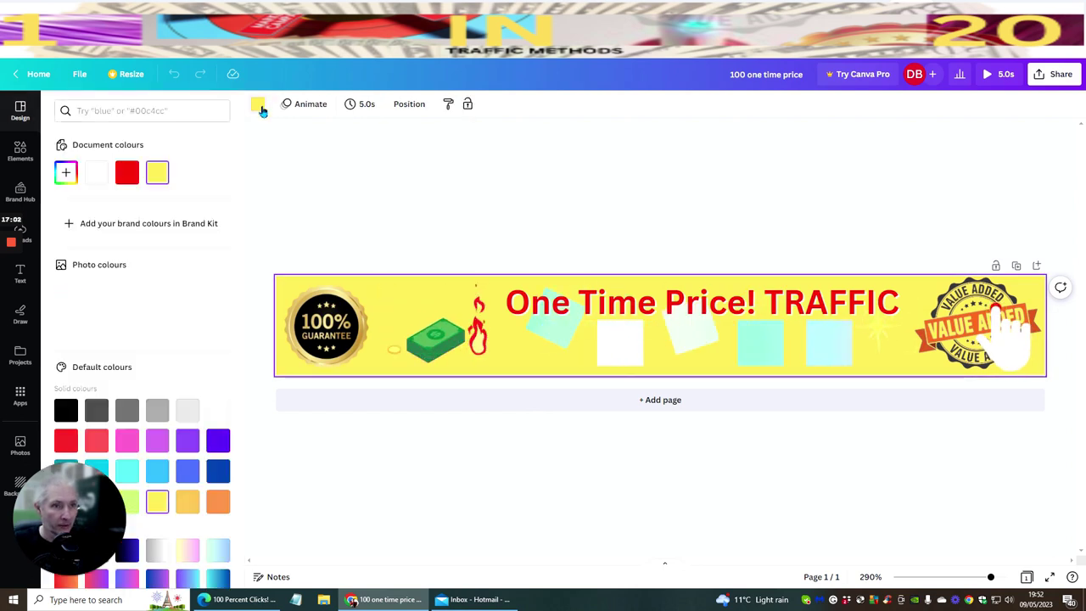
{"action": "left_click", "coordinate": [157, 441]}
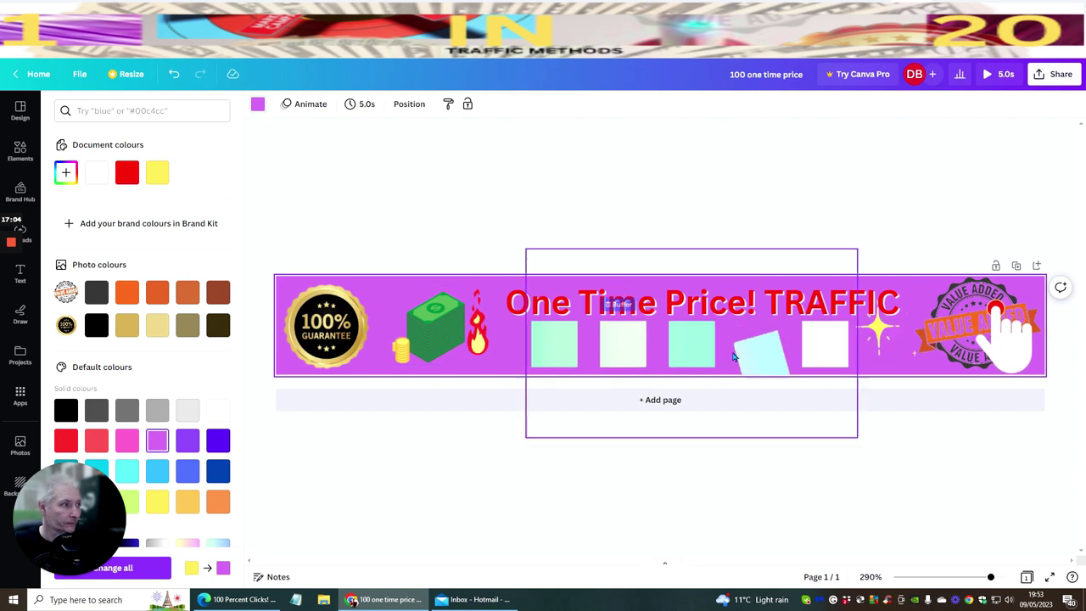
{"action": "left_click", "coordinate": [184, 476]}
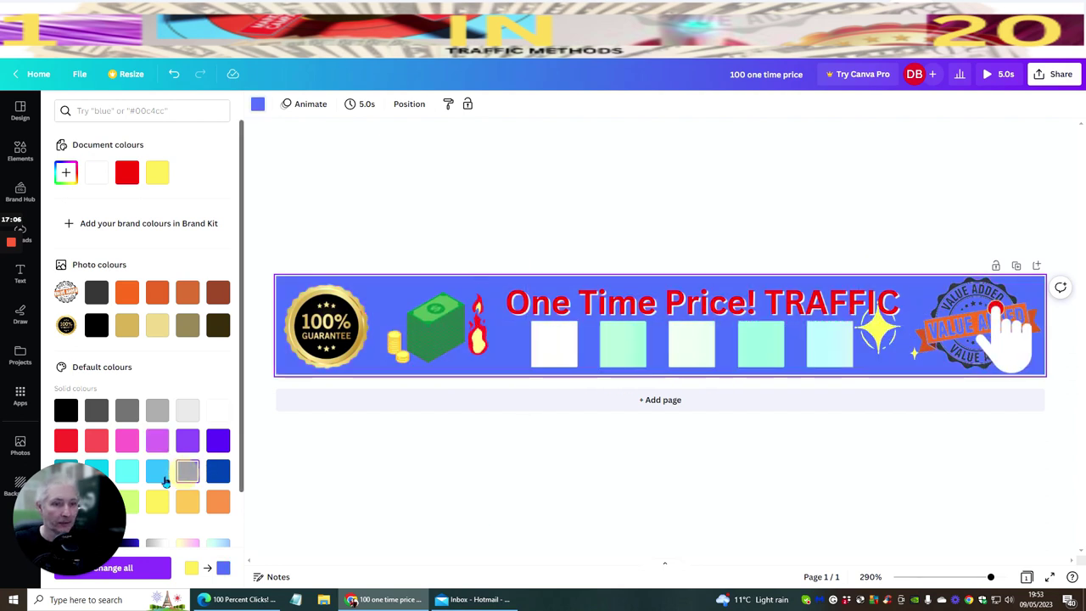
{"action": "left_click", "coordinate": [159, 472]}
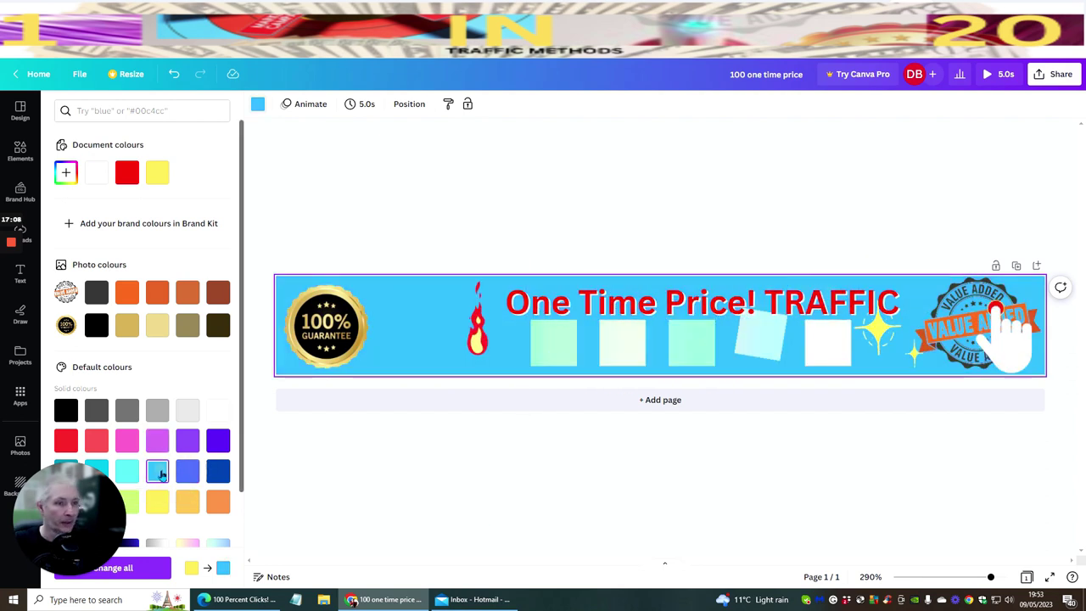
{"action": "left_click", "coordinate": [188, 472]}
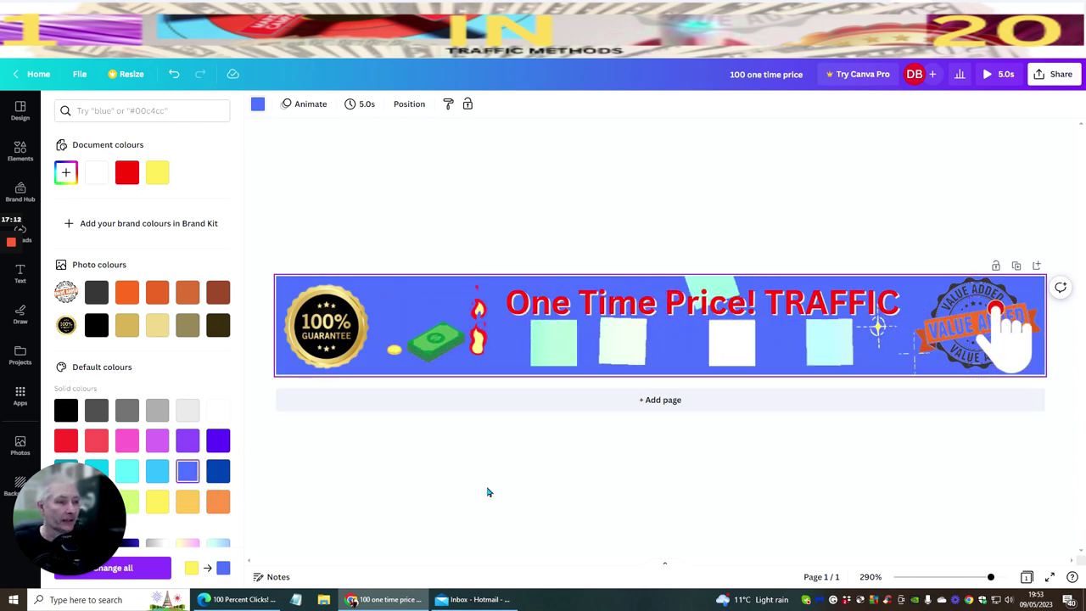
Step: Change the banner headline to "Thousands Leads TRAFFIC" and rename the design as 100 one time price blue
{"action": "left_click", "coordinate": [897, 308]}
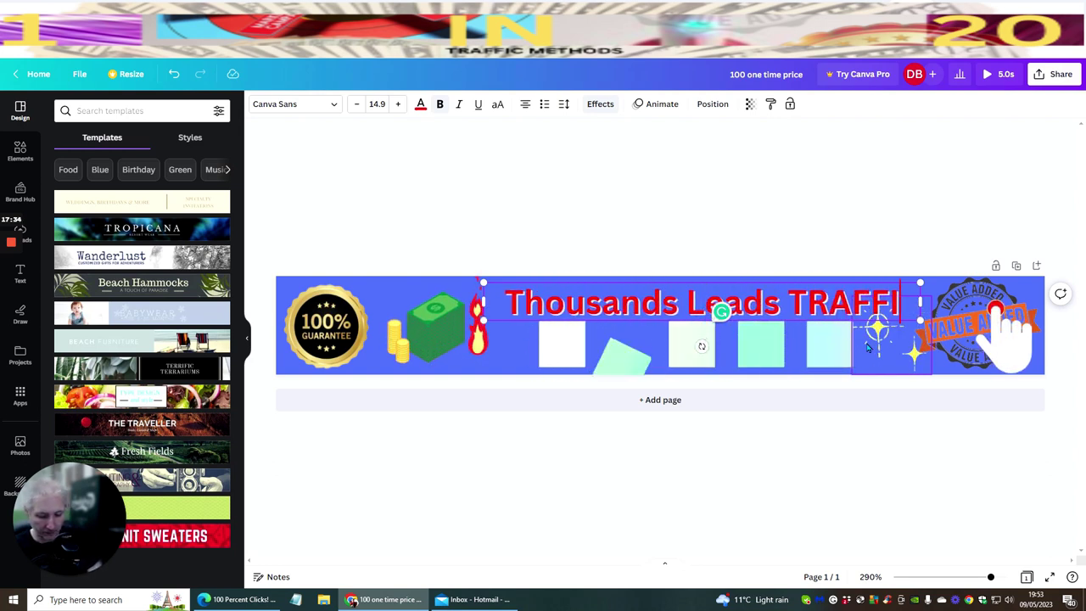
{"action": "left_click", "coordinate": [688, 201]}
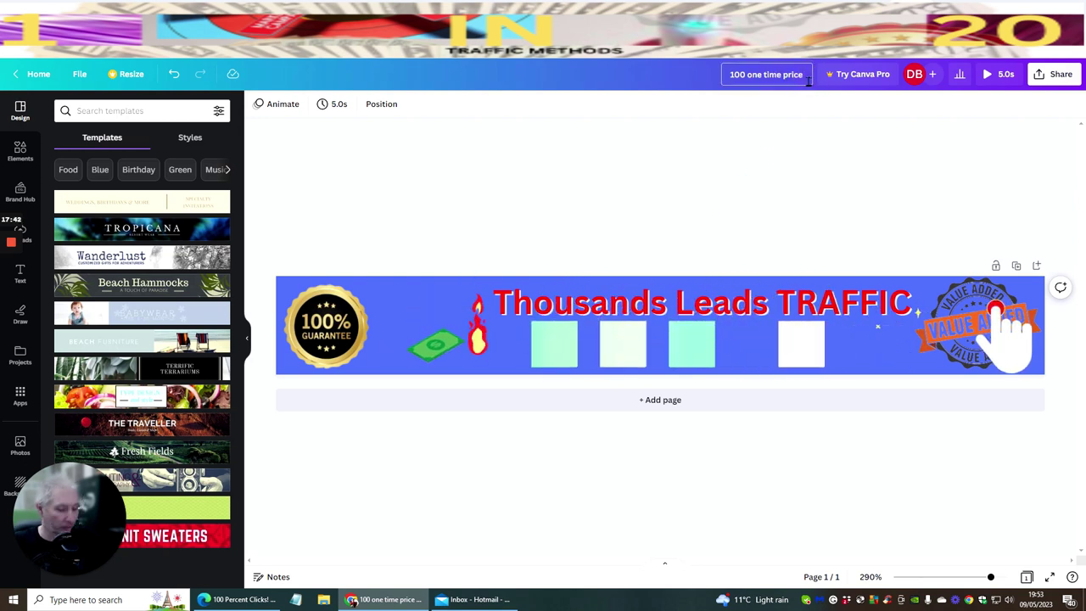
{"action": "type", "text": "blue"}
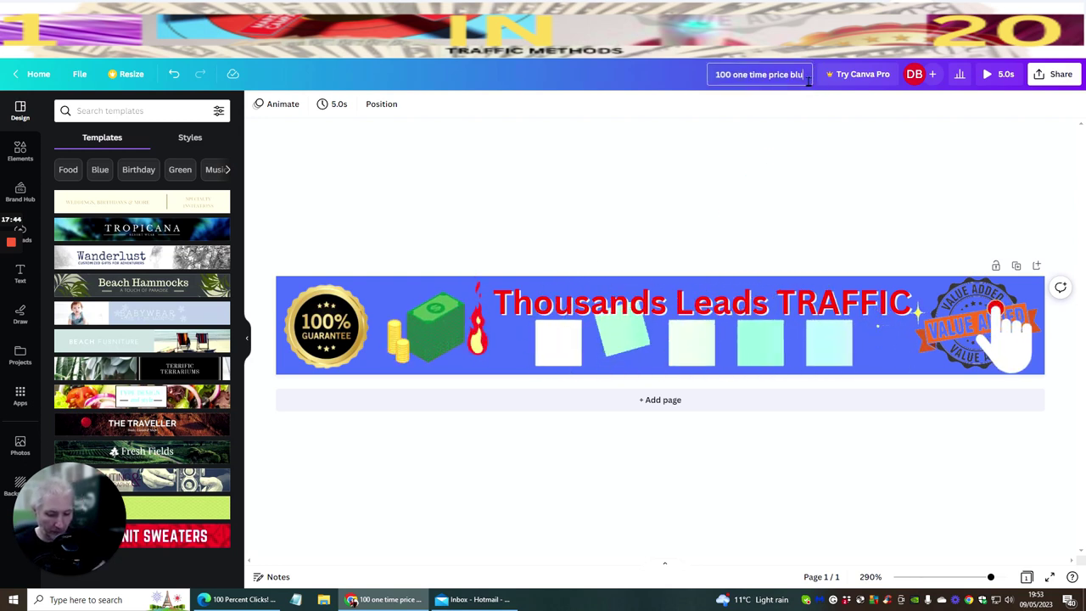
Step: Download the blue banner as an MP4 video and dismiss the browser's download notification
{"action": "left_click", "coordinate": [1062, 76]}
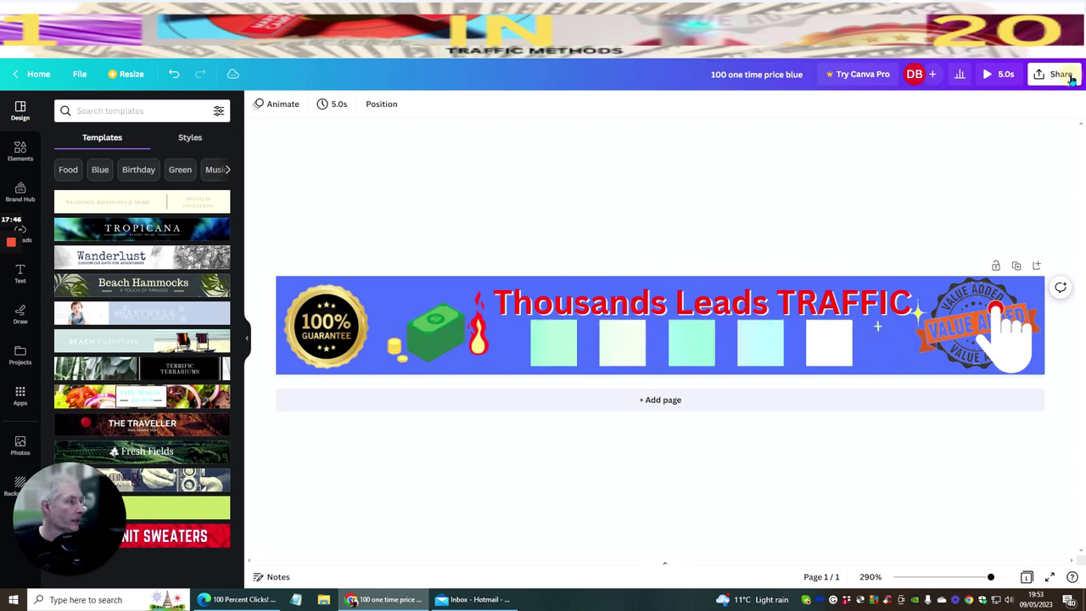
{"action": "left_click", "coordinate": [951, 368]}
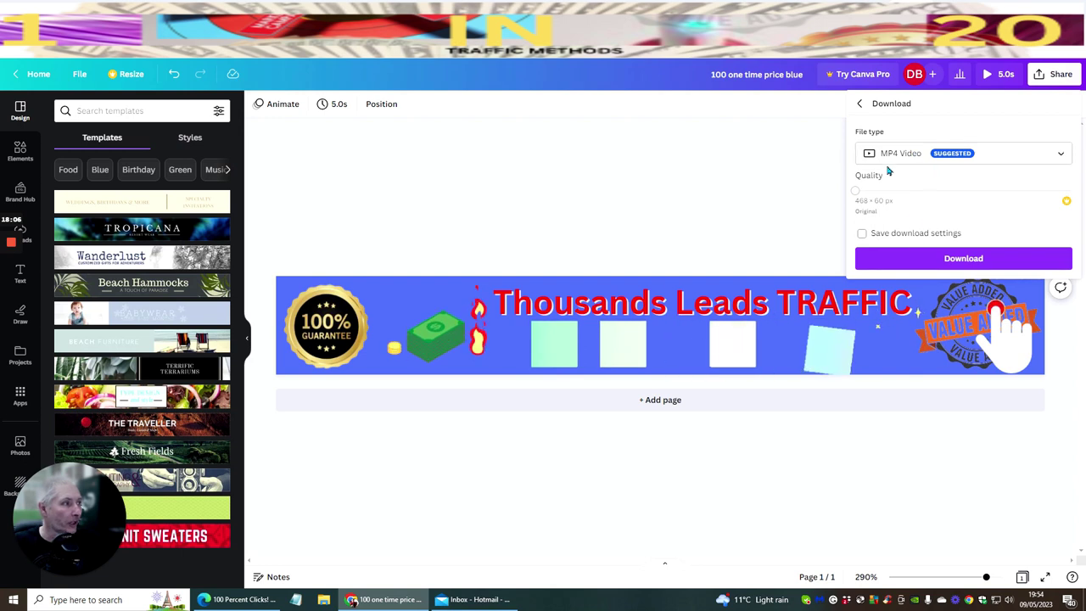
{"action": "left_click", "coordinate": [912, 258]}
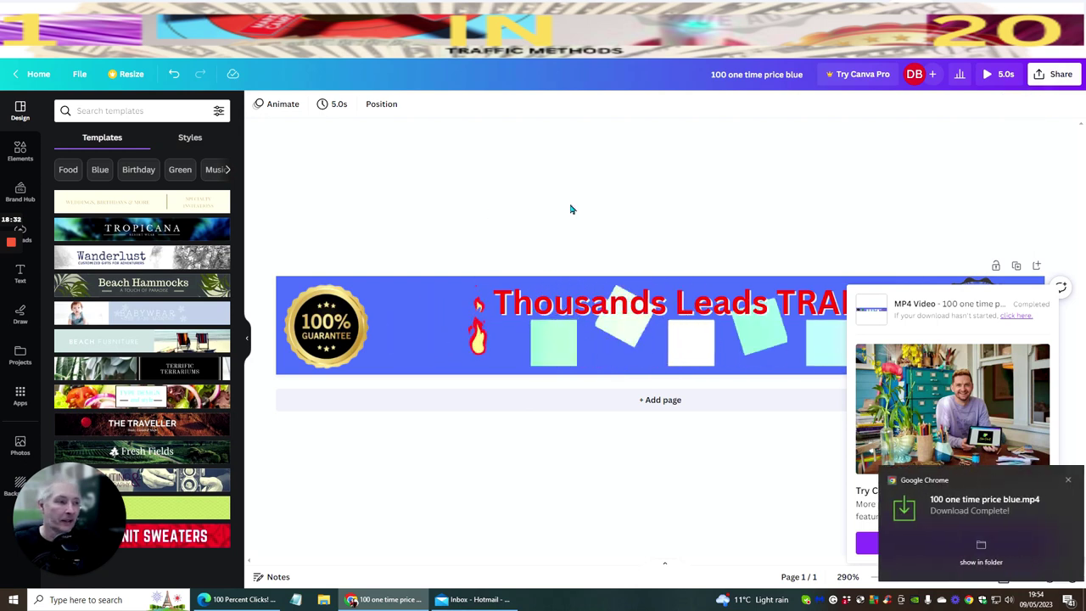
{"action": "left_click", "coordinate": [1061, 481]}
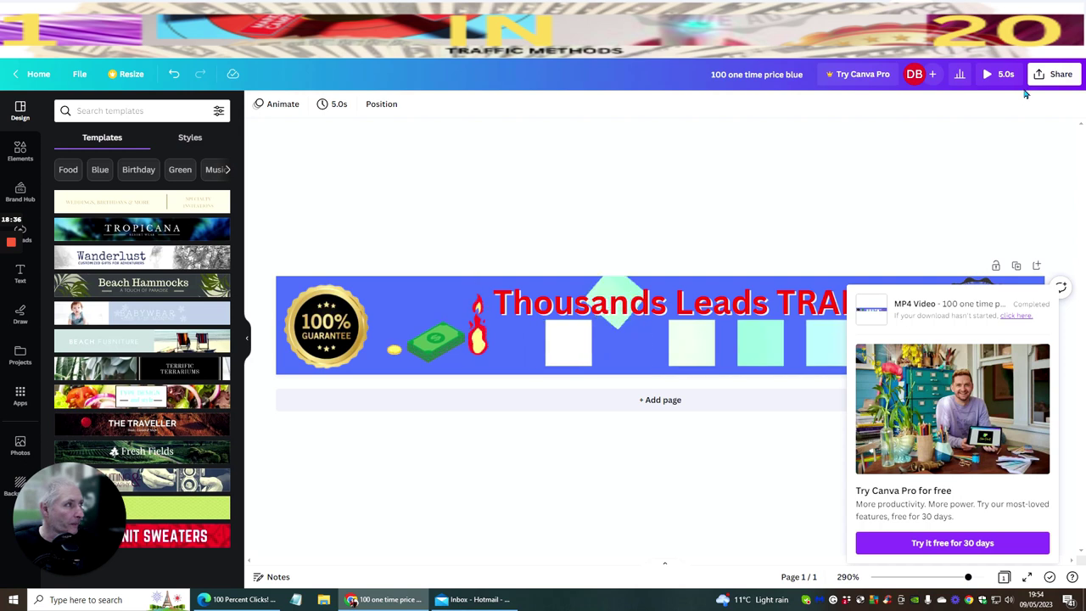
Step: Download the blue banner again, this time as a GIF
{"action": "left_click", "coordinate": [1048, 74]}
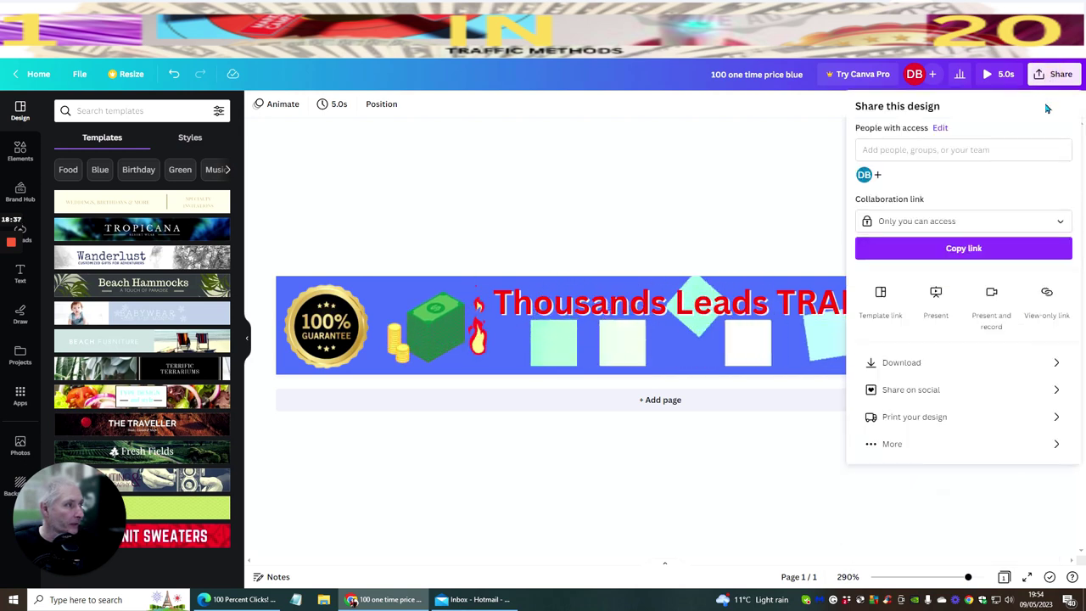
{"action": "left_click", "coordinate": [916, 361]}
{"action": "left_click", "coordinate": [923, 152]}
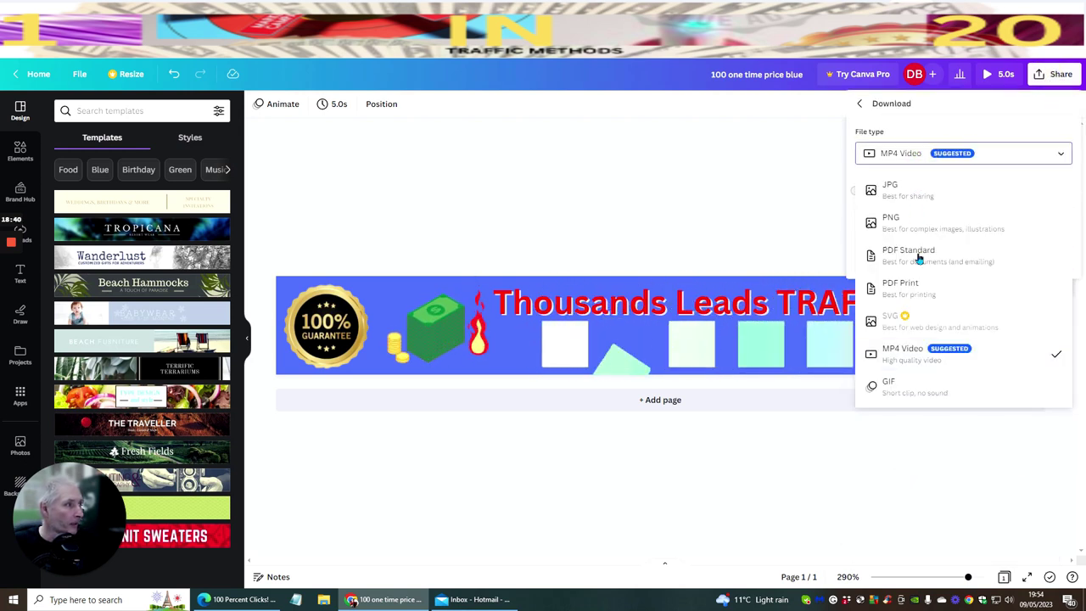
{"action": "left_click", "coordinate": [909, 392]}
{"action": "left_click", "coordinate": [962, 249]}
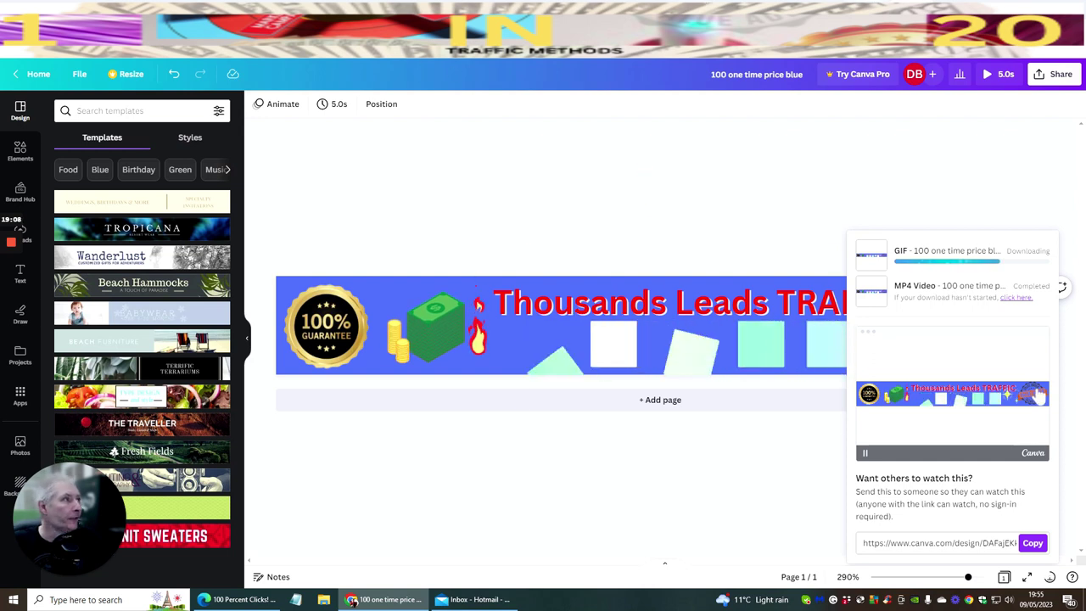
Step: Open ApeInTron in a new browser tab, log in with the captcha completed and continue past the login ad to the member area
{"action": "key", "text": "ctrl+t"}
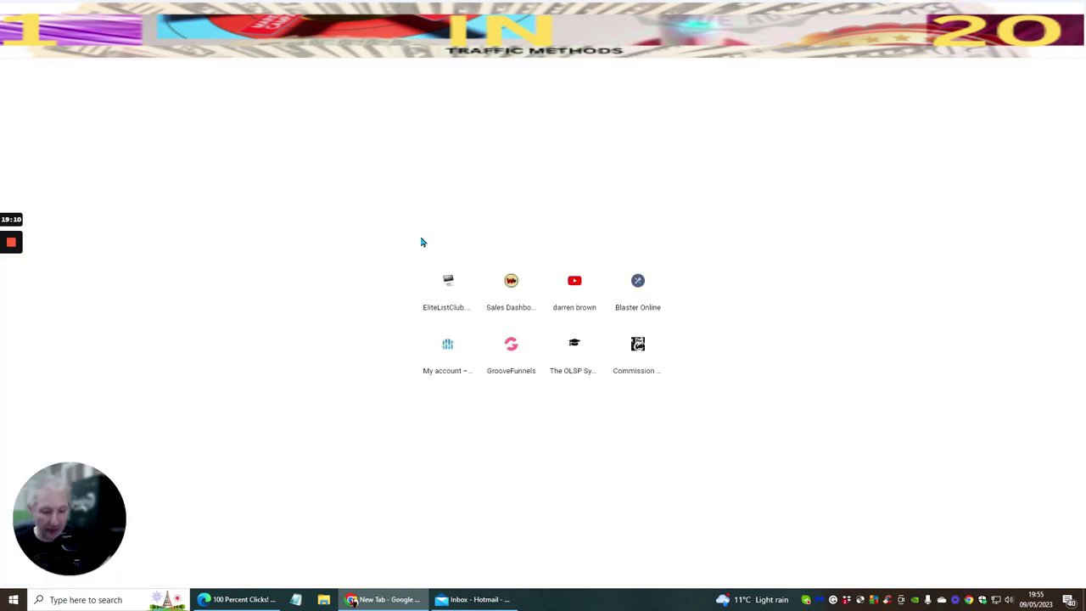
{"action": "type", "text": "ape"}
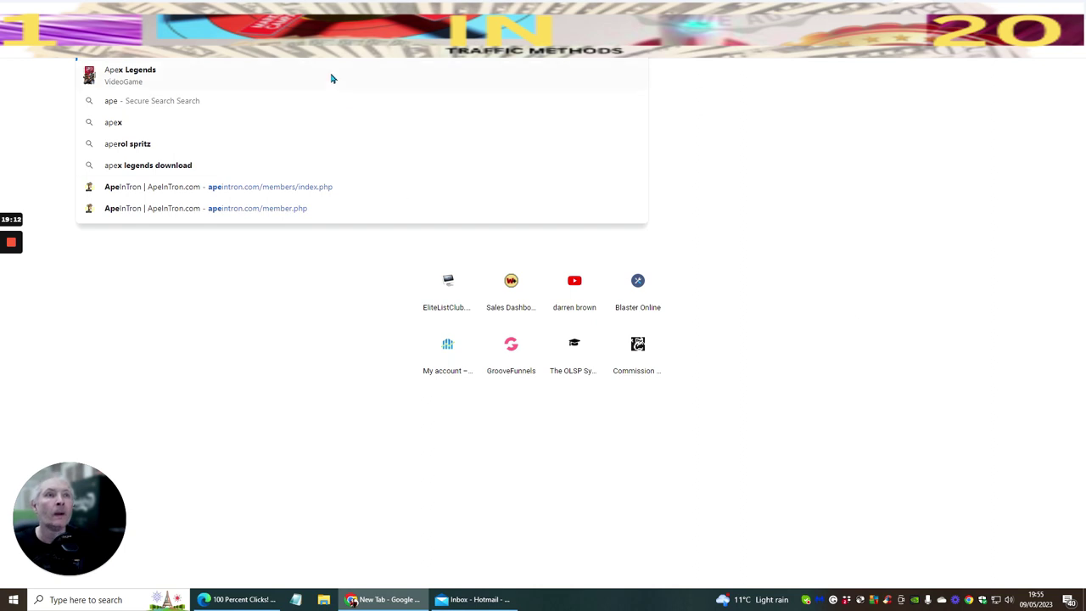
{"action": "key", "text": "Return"}
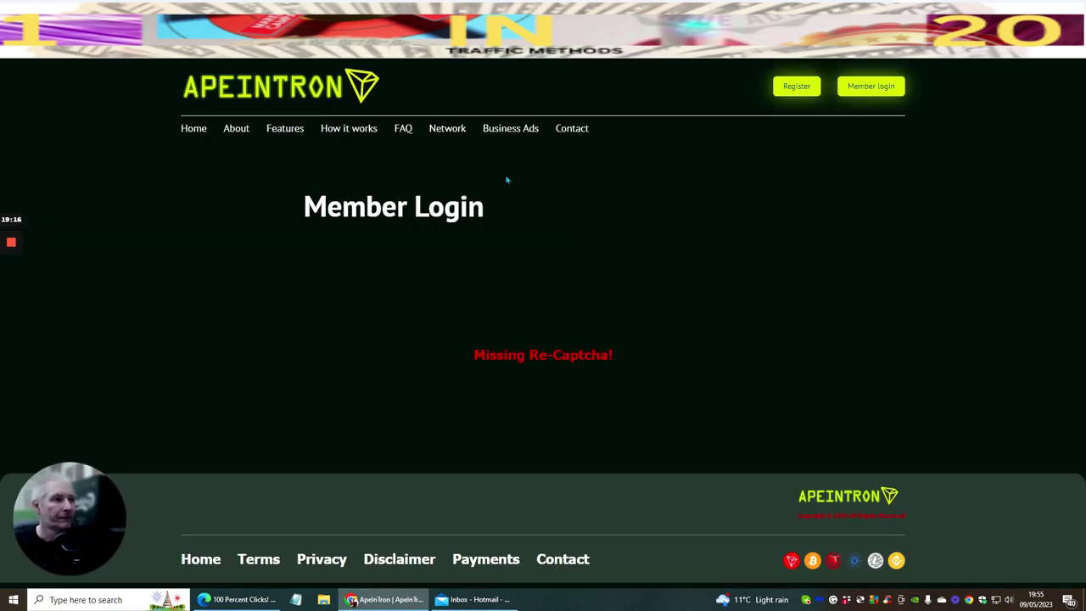
{"action": "left_click", "coordinate": [869, 89]}
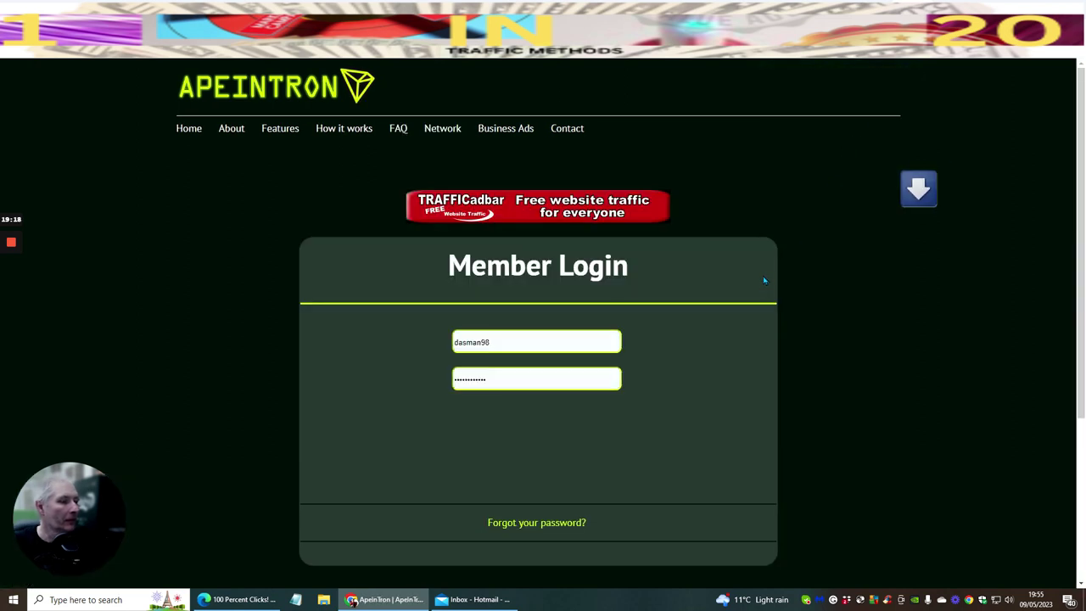
{"action": "left_click", "coordinate": [469, 424]}
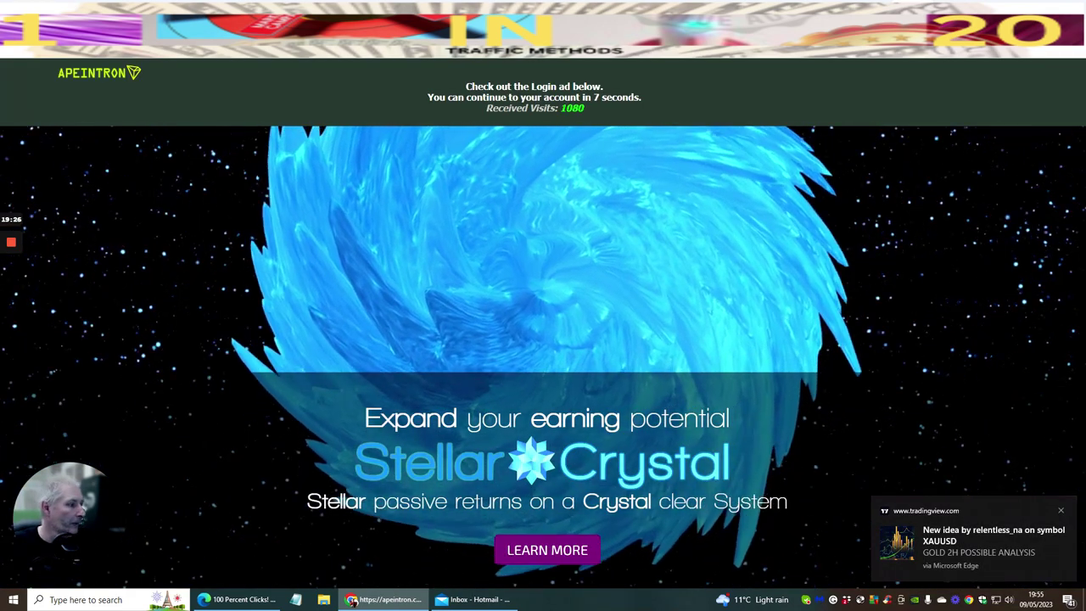
{"action": "left_click", "coordinate": [1061, 510]}
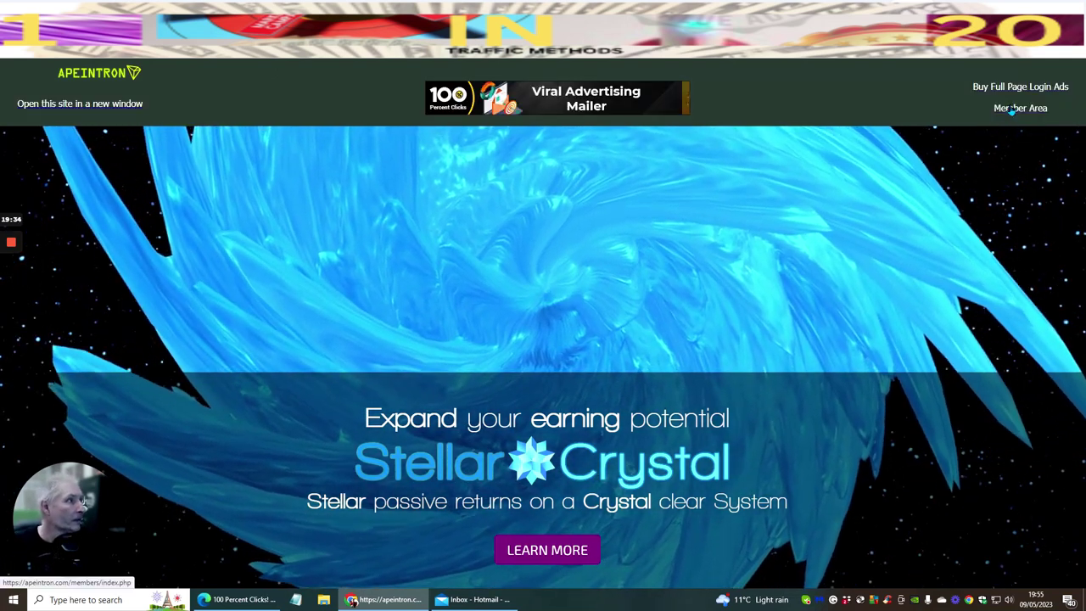
{"action": "left_click", "coordinate": [1011, 110]}
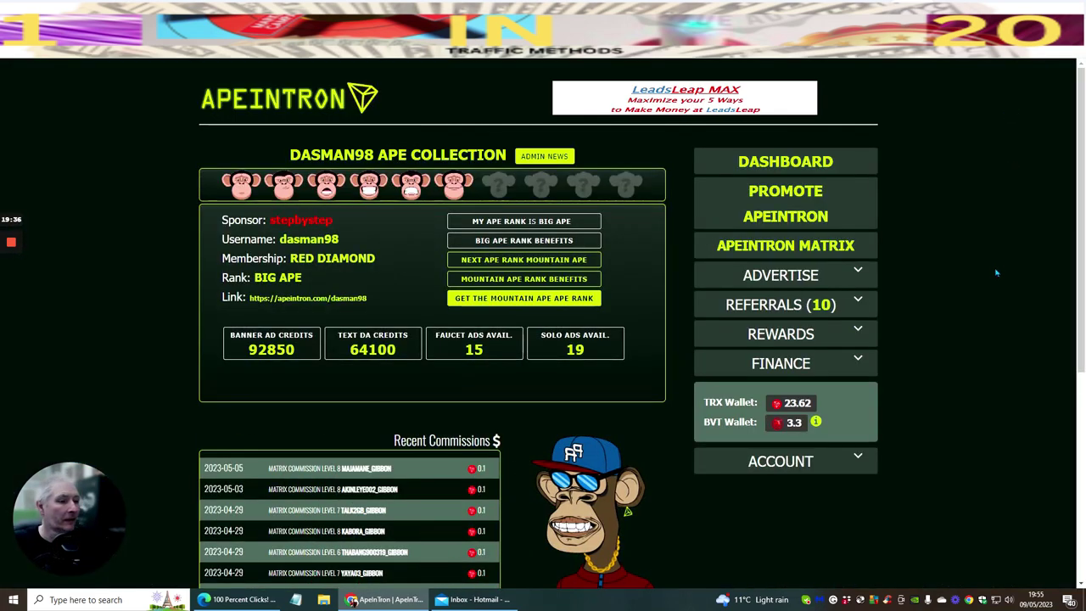
Step: Open the Matrix Network Banners page from the dashboard's banner ad credits and show the 468x60 banner form
{"action": "scroll", "coordinate": [122, 191], "scroll_direction": "down", "scroll_amount": 4}
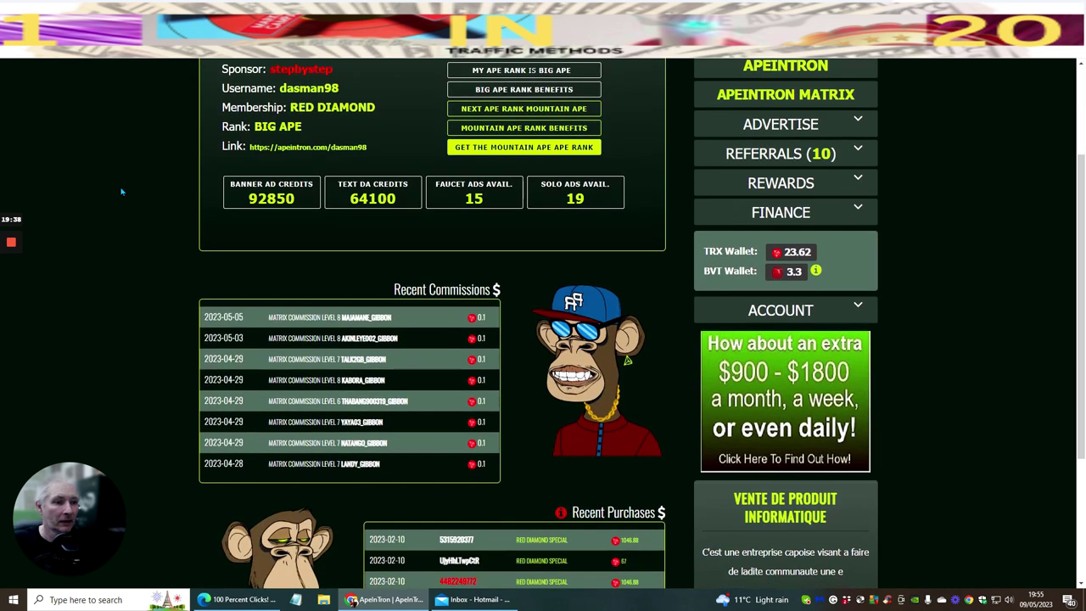
{"action": "scroll", "coordinate": [121, 192], "scroll_direction": "up", "scroll_amount": 5}
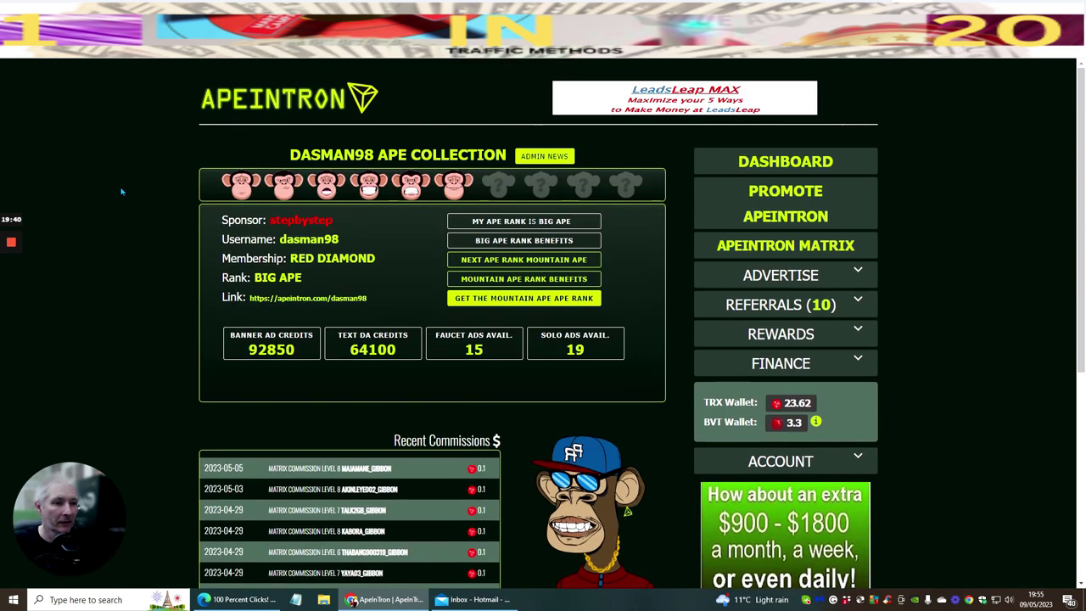
{"action": "scroll", "coordinate": [121, 191], "scroll_direction": "down", "scroll_amount": 2}
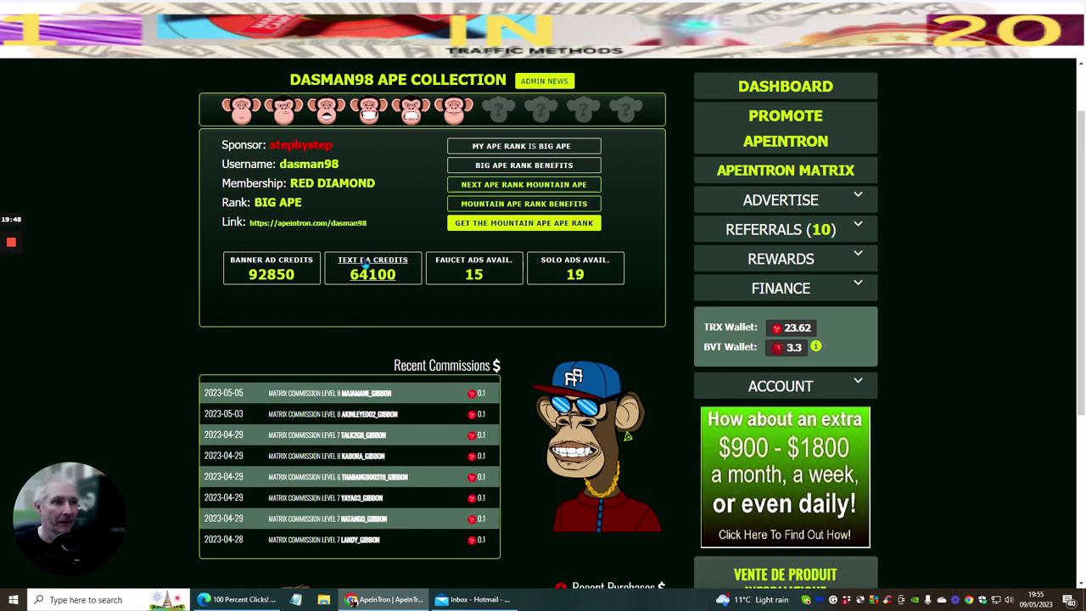
{"action": "left_click", "coordinate": [294, 268]}
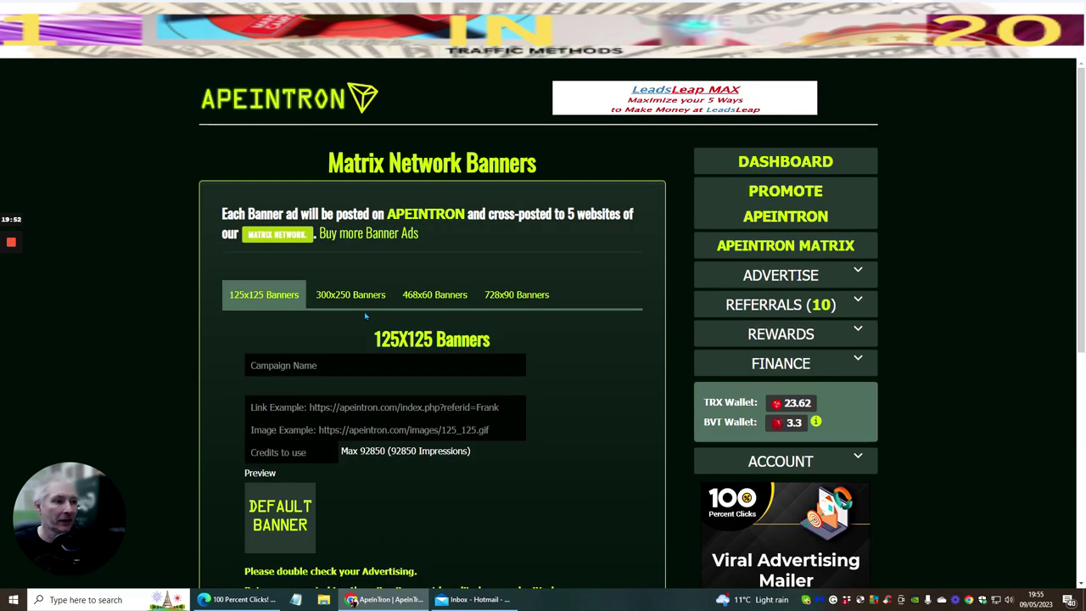
{"action": "left_click", "coordinate": [416, 302]}
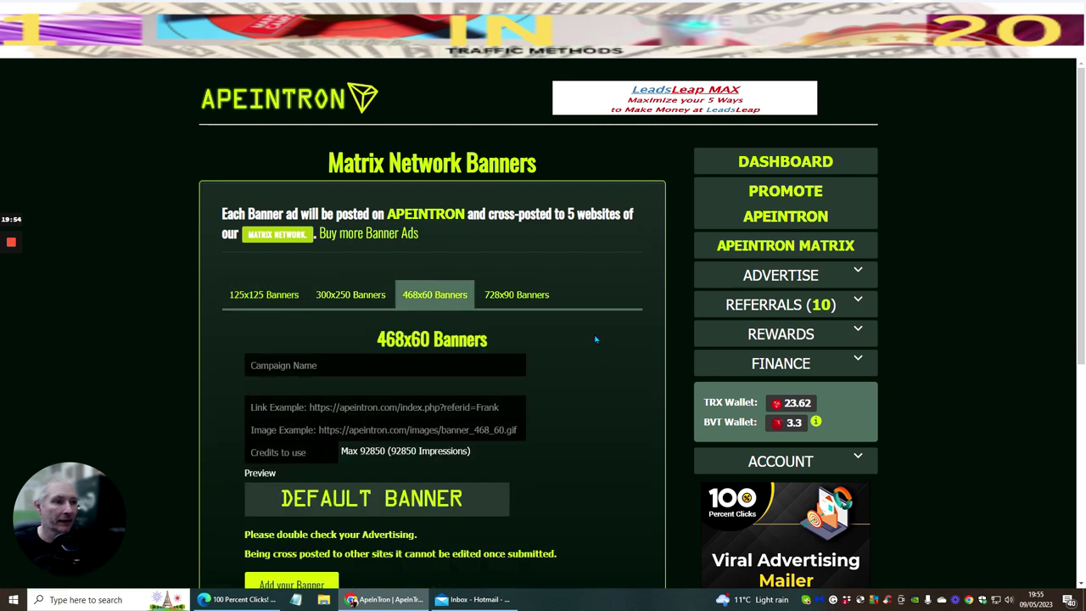
Step: Set the credits to use for the new 468x60 banner to 500
{"action": "scroll", "coordinate": [596, 339], "scroll_direction": "down", "scroll_amount": 1}
{"action": "scroll", "coordinate": [635, 350], "scroll_direction": "down", "scroll_amount": 2}
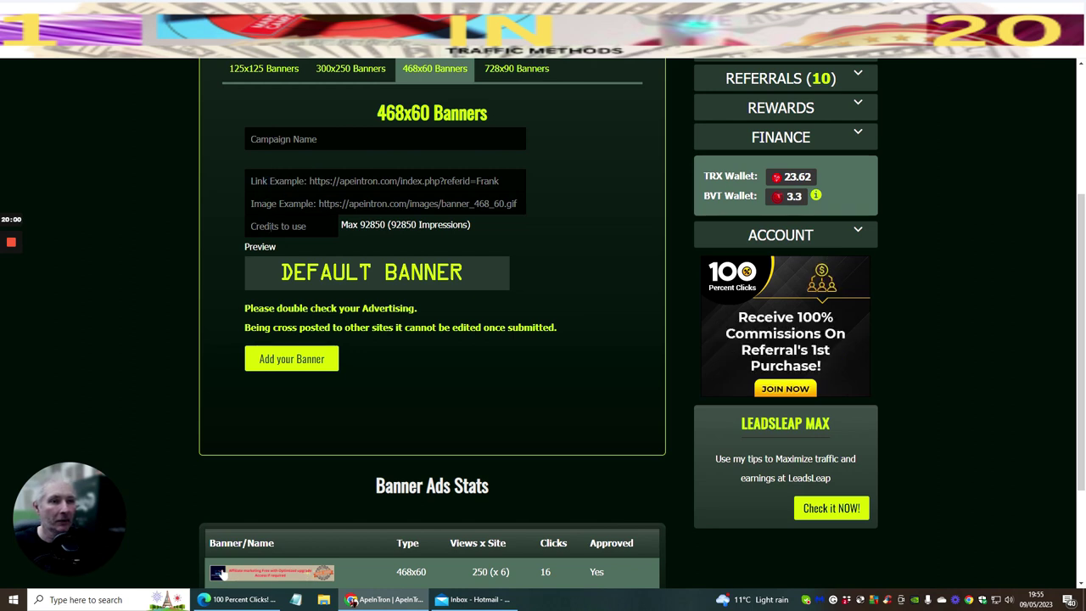
{"action": "left_click", "coordinate": [284, 225]}
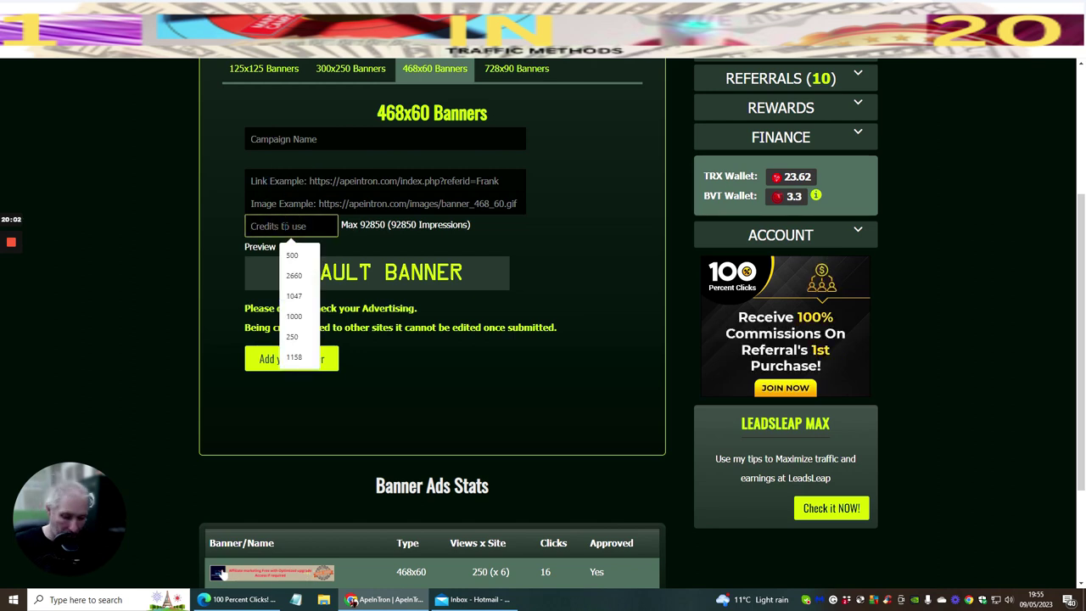
{"action": "type", "text": "500"}
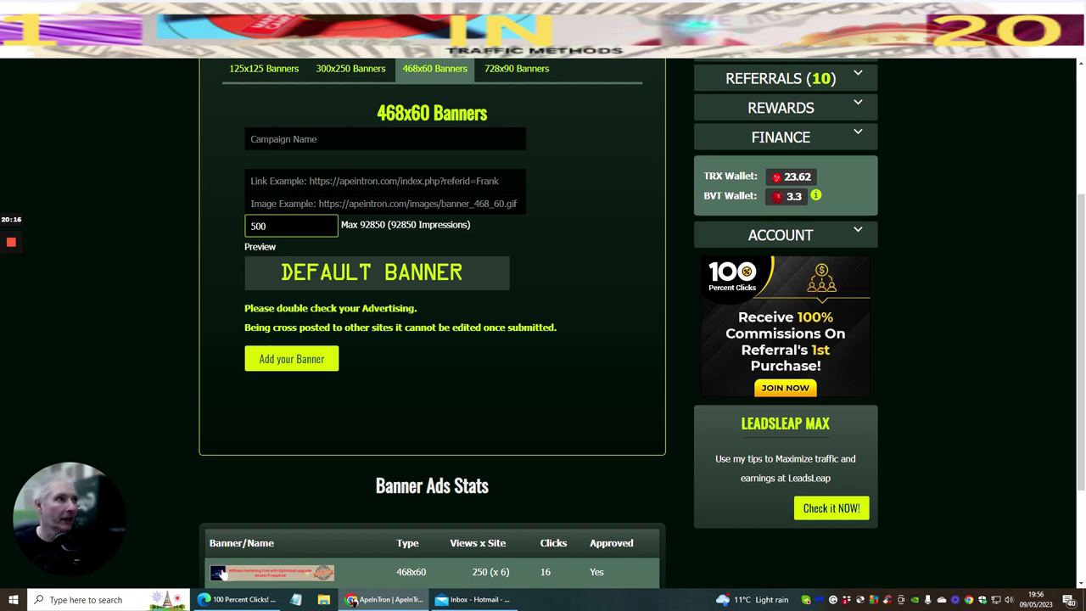
Step: Copy the 468x60 banner's image URL (468-60.gif) from the 100 Percent Clicks Affiliates page
{"action": "key", "text": "ctrl+Tab"}
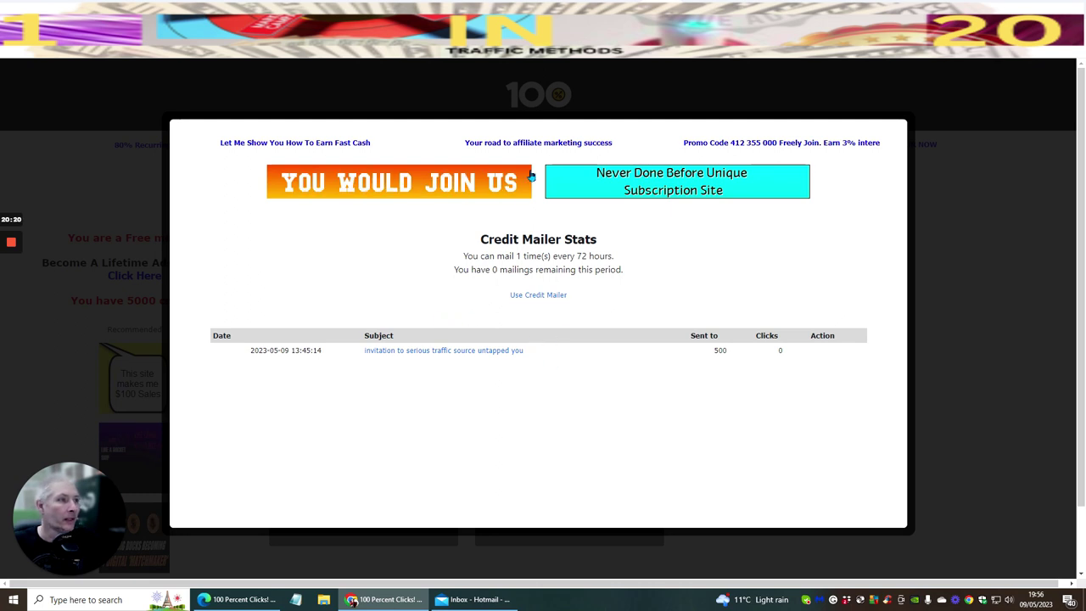
{"action": "left_click", "coordinate": [697, 59]}
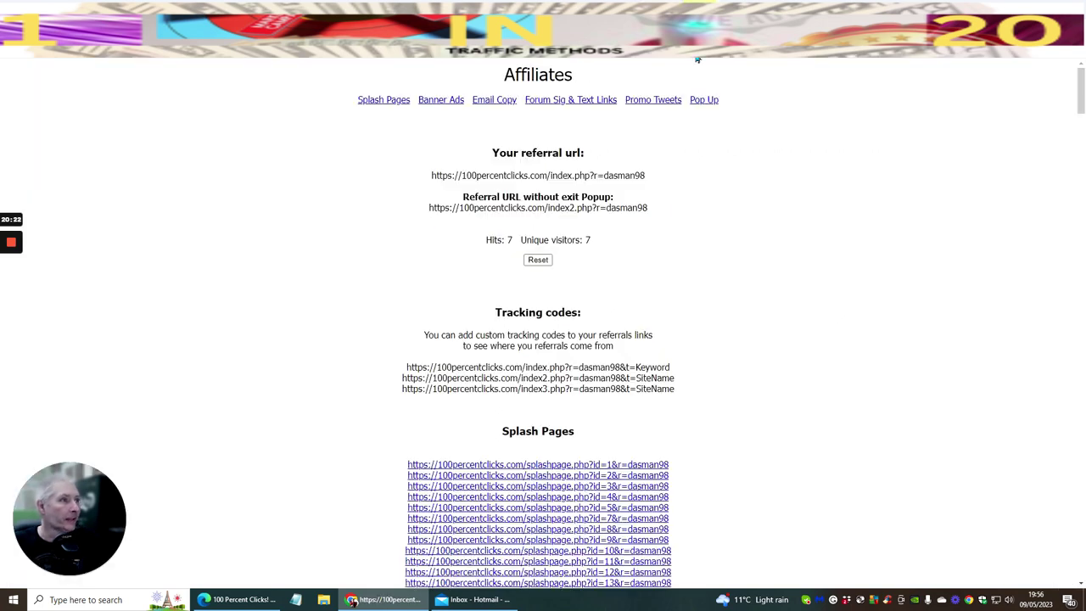
{"action": "scroll", "coordinate": [697, 241], "scroll_direction": "down", "scroll_amount": 12}
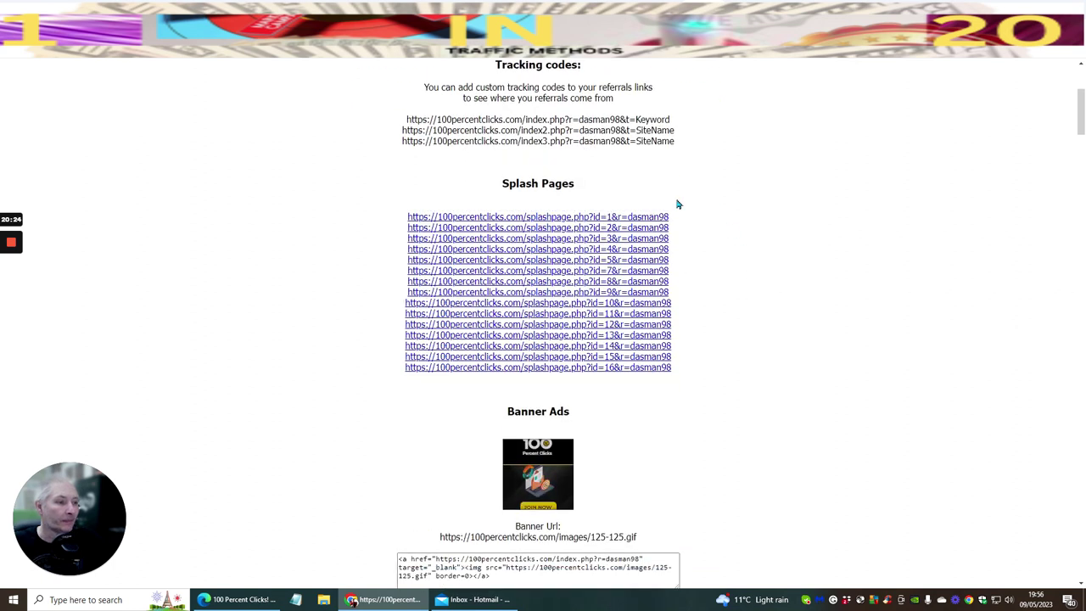
{"action": "scroll", "coordinate": [678, 204], "scroll_direction": "up", "scroll_amount": 4}
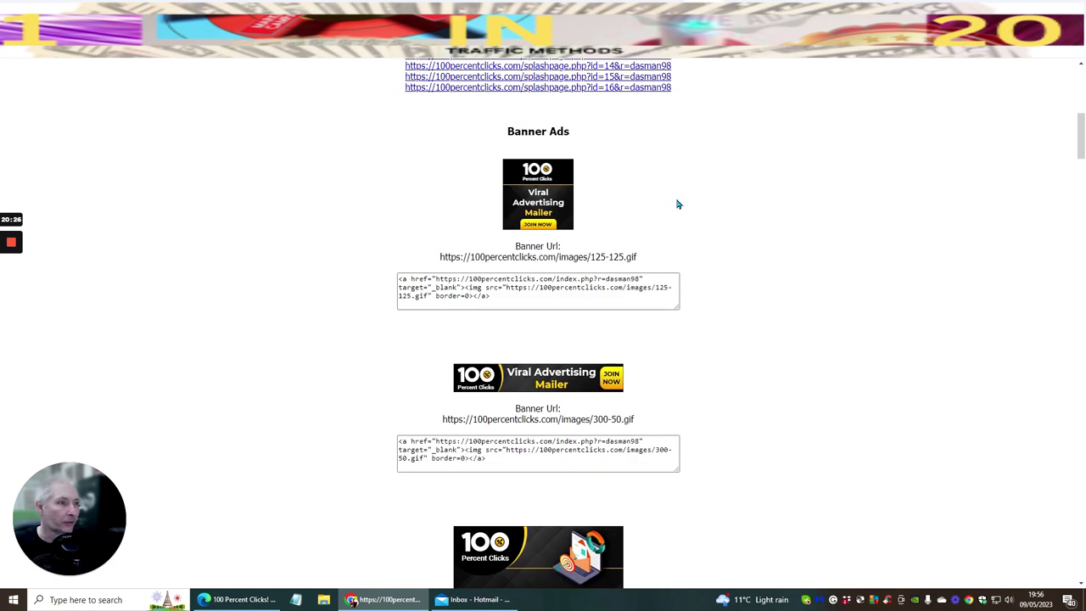
{"action": "scroll", "coordinate": [678, 204], "scroll_direction": "down", "scroll_amount": 3}
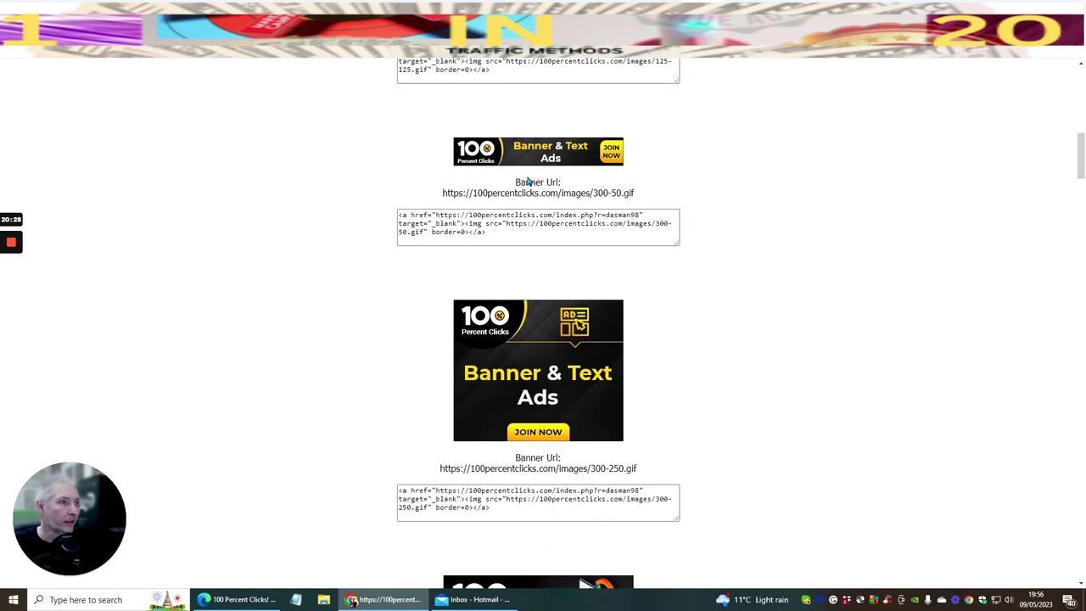
{"action": "scroll", "coordinate": [740, 173], "scroll_direction": "down", "scroll_amount": 3}
{"action": "scroll", "coordinate": [739, 177], "scroll_direction": "down", "scroll_amount": 3}
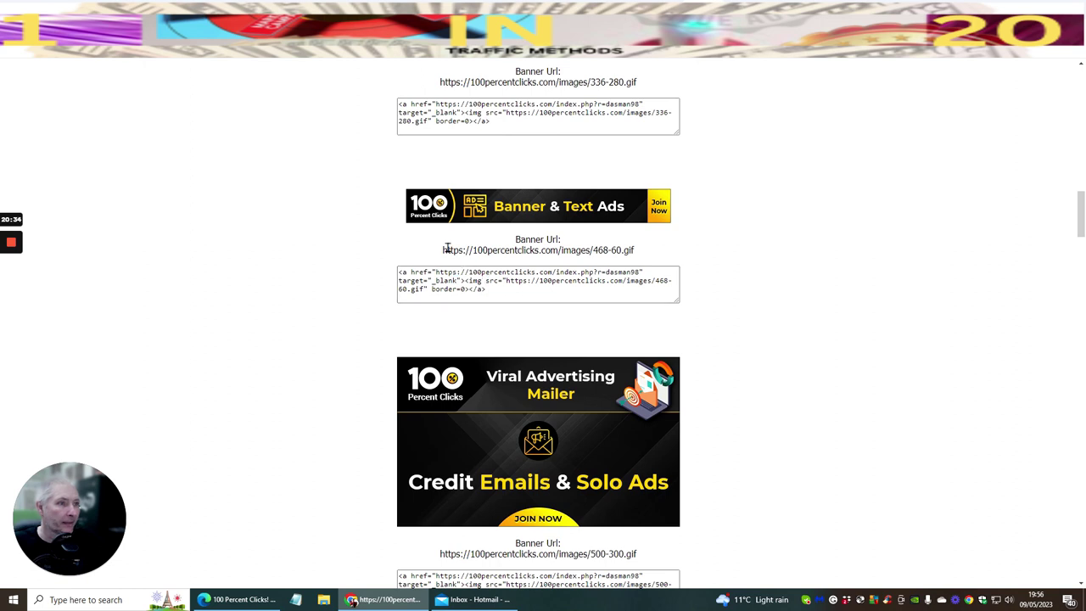
{"action": "left_click_drag", "start_coordinate": [441, 247], "coordinate": [624, 250]}
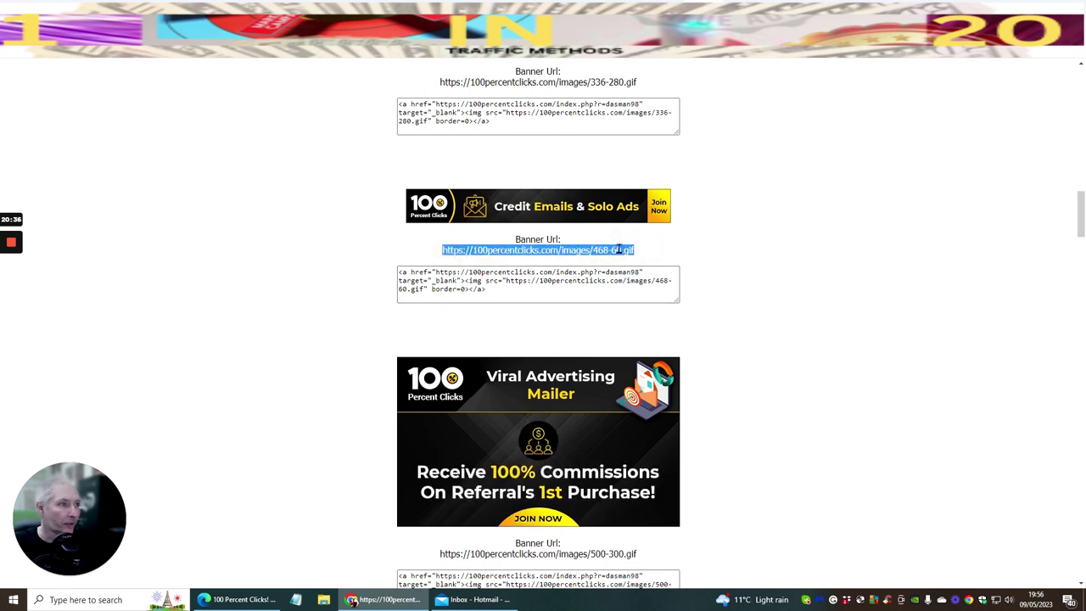
{"action": "right_click", "coordinate": [620, 252]}
{"action": "left_click", "coordinate": [647, 257]}
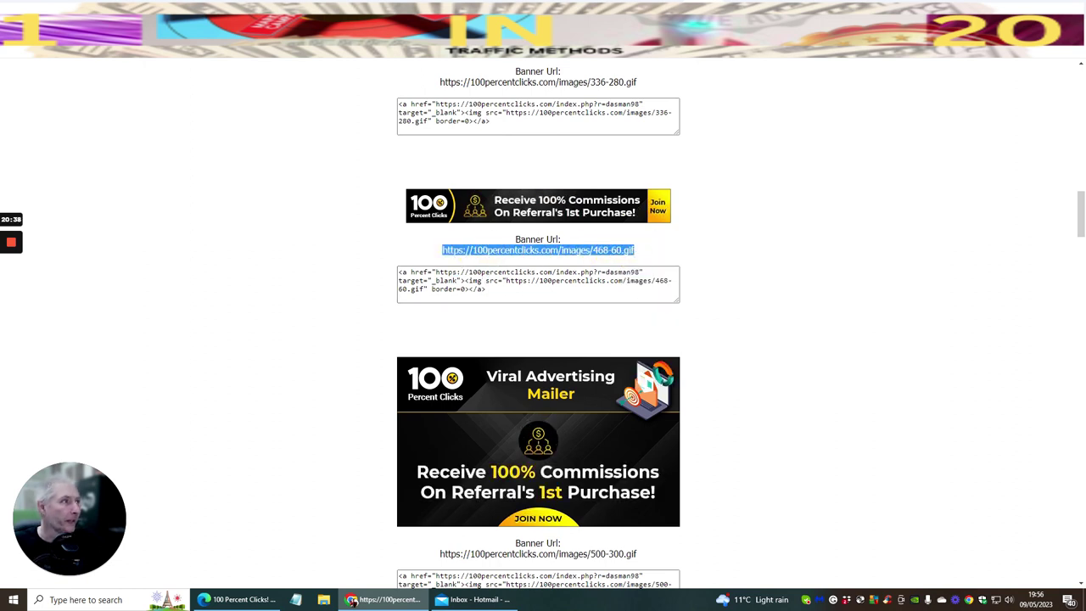
{"action": "key", "text": "ctrl+Tab"}
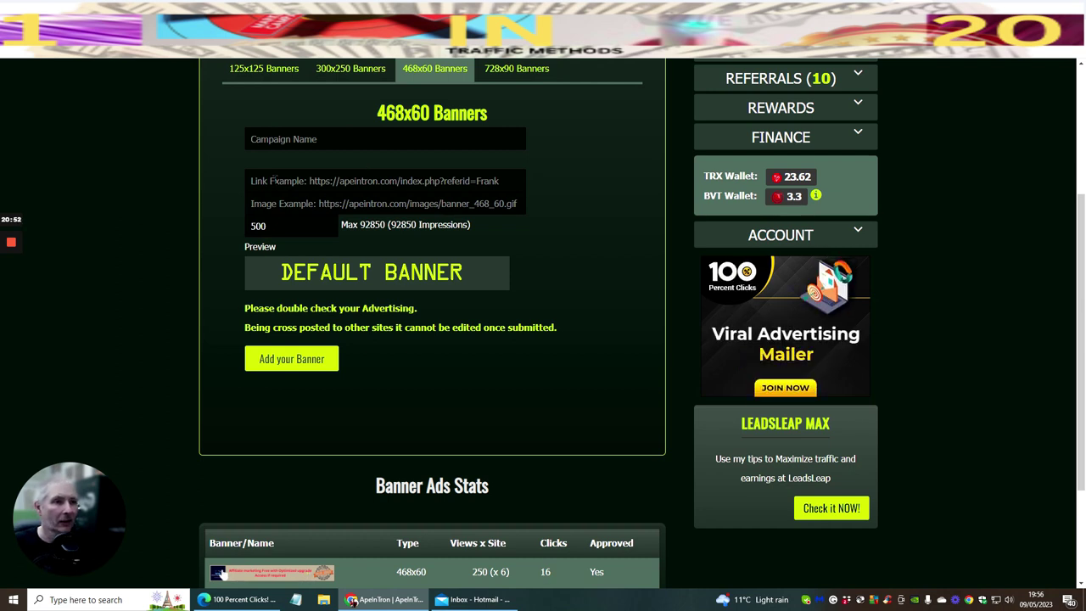
{"action": "left_click", "coordinate": [279, 204]}
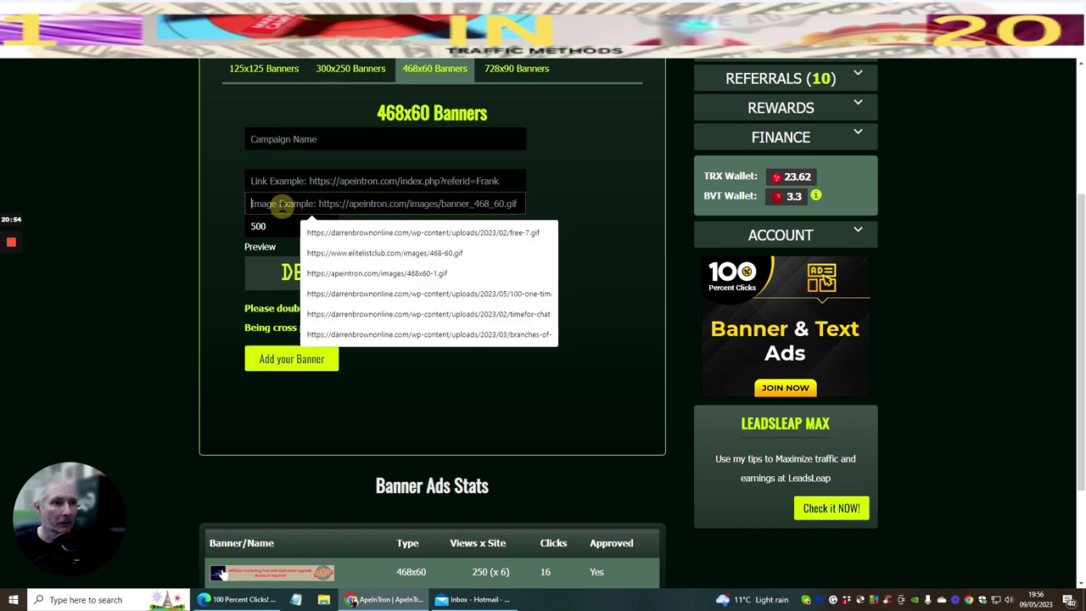
{"action": "right_click", "coordinate": [283, 209]}
{"action": "left_click", "coordinate": [329, 310]}
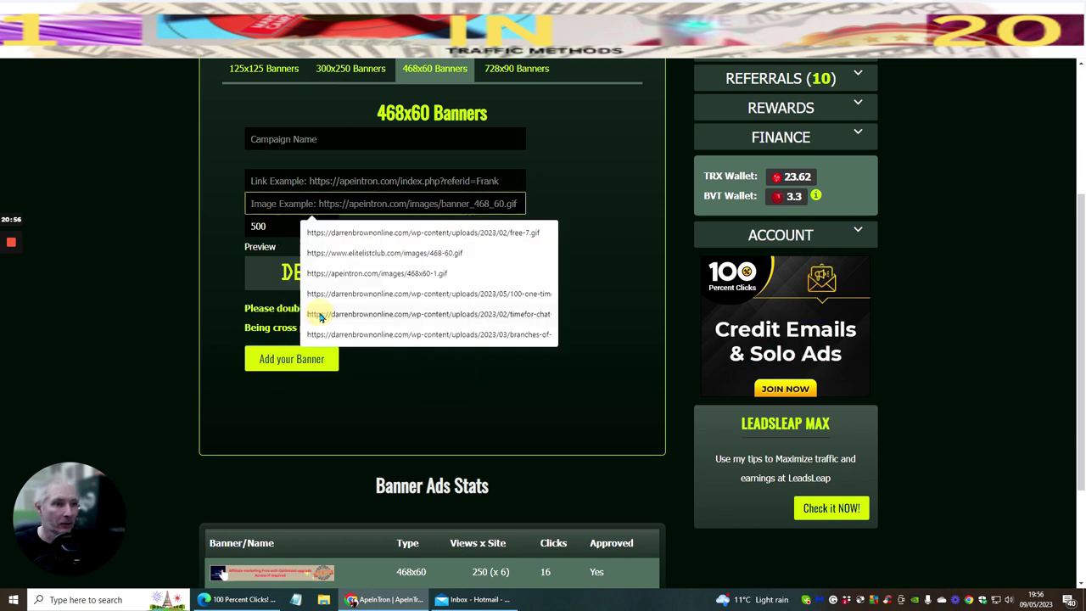
{"action": "left_click", "coordinate": [567, 194]}
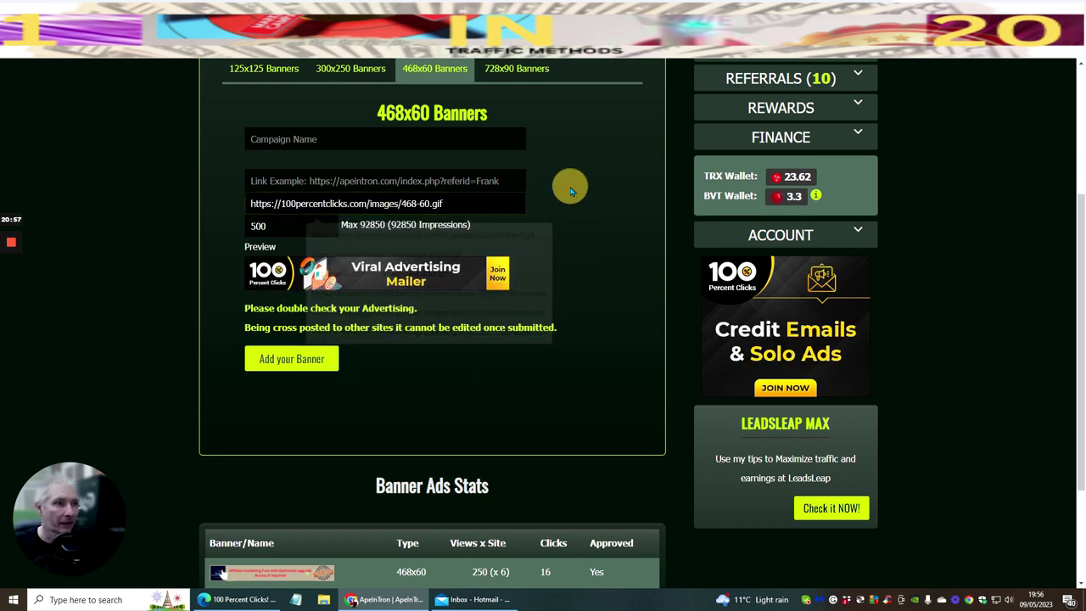
Step: Name the banner campaign "get 1000 leads here"
{"action": "left_click", "coordinate": [316, 138]}
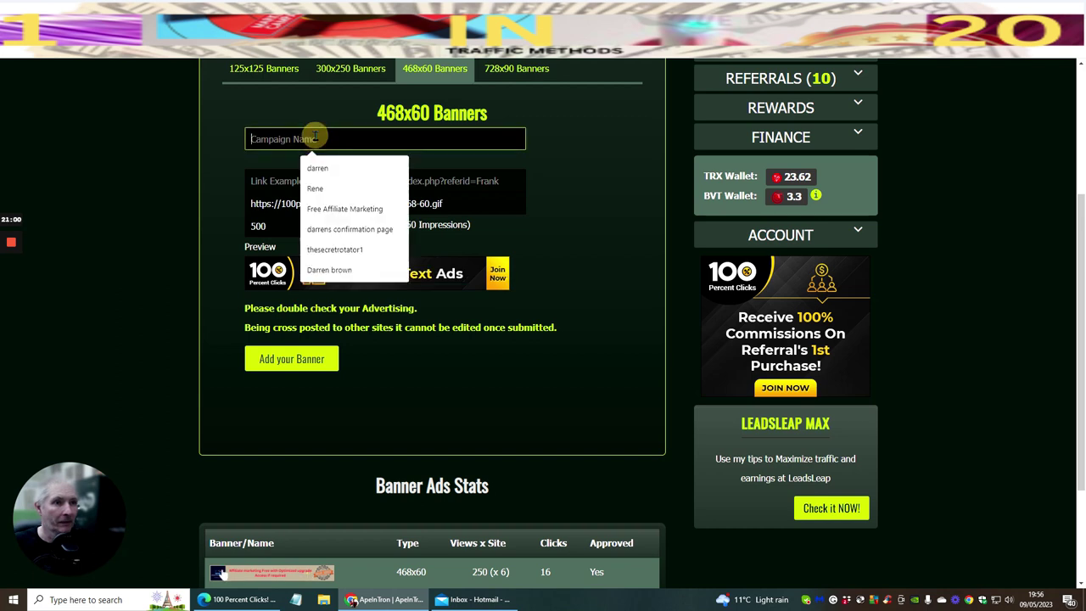
{"action": "type", "text": "g"}
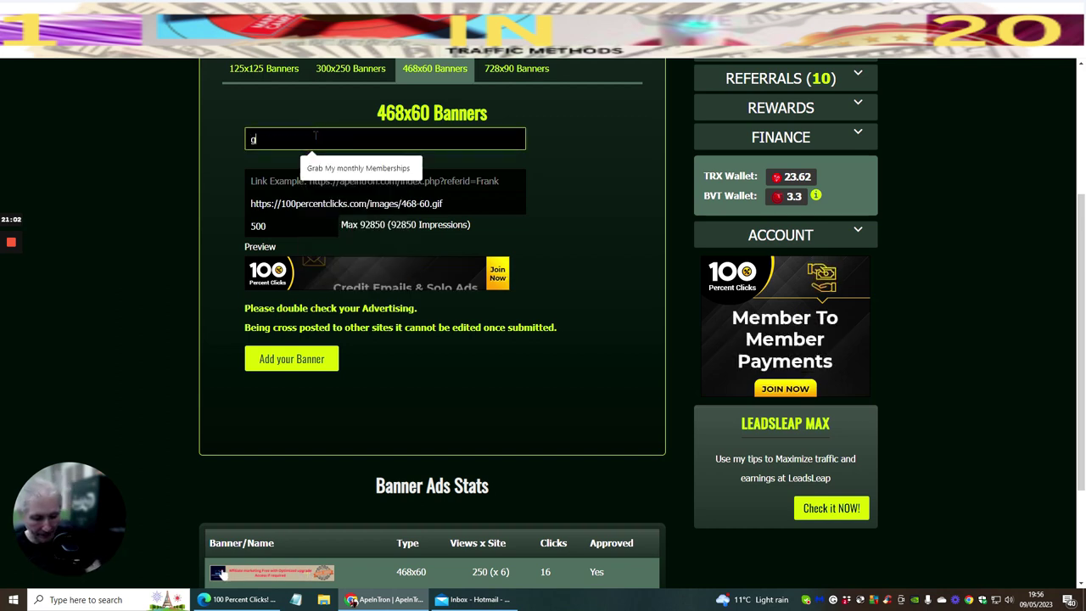
{"action": "type", "text": "et 1000"}
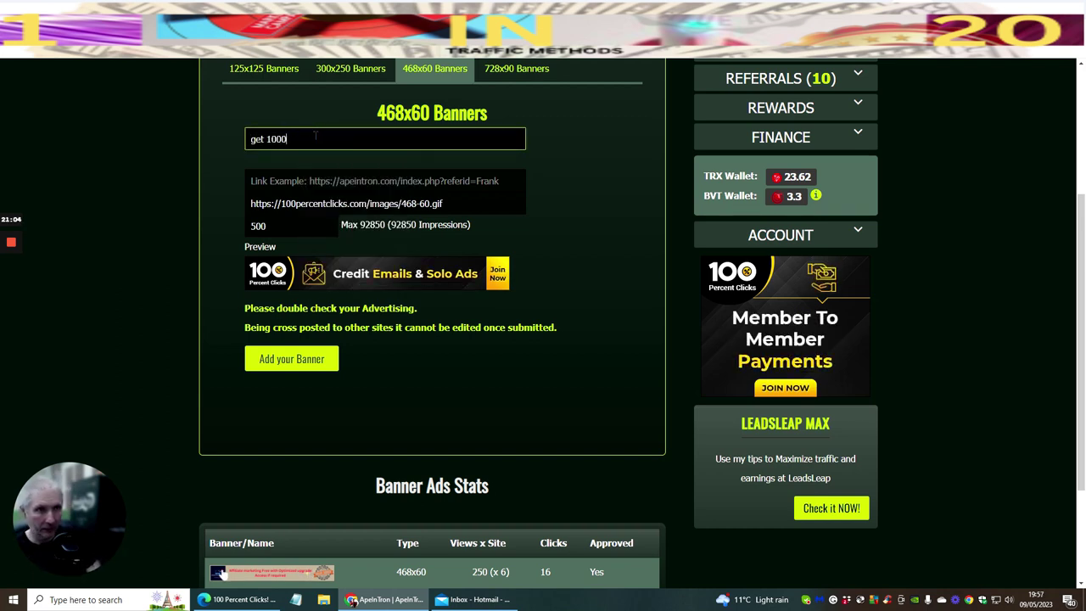
{"action": "type", "text": " leads here"}
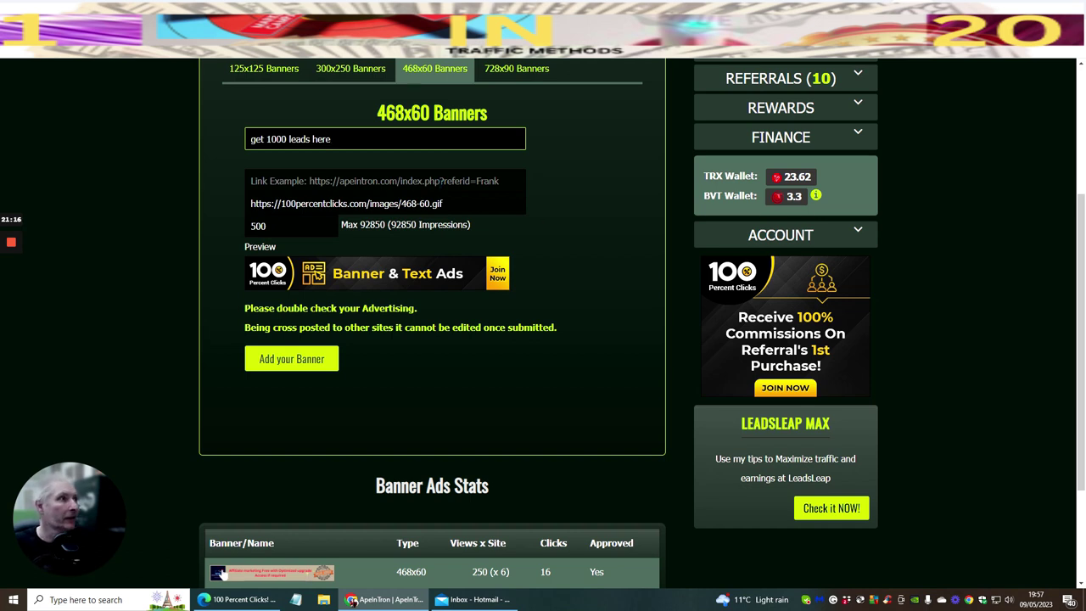
Step: Copy the main referral URL from the 100 Percent Clicks Affiliates page
{"action": "key", "text": "ctrl+Tab"}
{"action": "scroll", "coordinate": [657, 181], "scroll_direction": "up", "scroll_amount": 10}
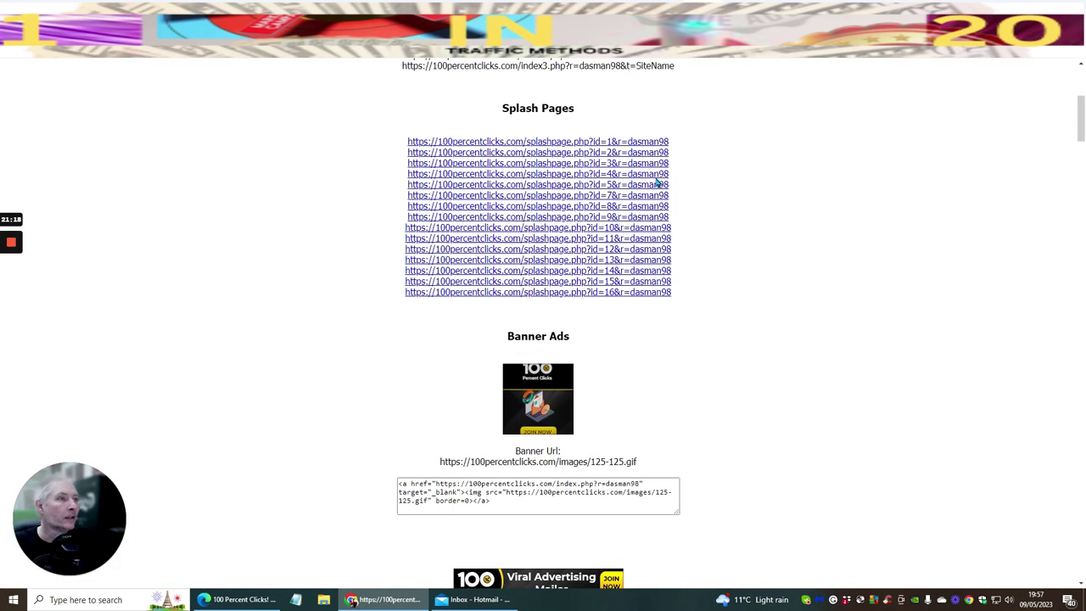
{"action": "scroll", "coordinate": [655, 180], "scroll_direction": "up", "scroll_amount": 4}
{"action": "left_click_drag", "start_coordinate": [427, 176], "coordinate": [667, 176]}
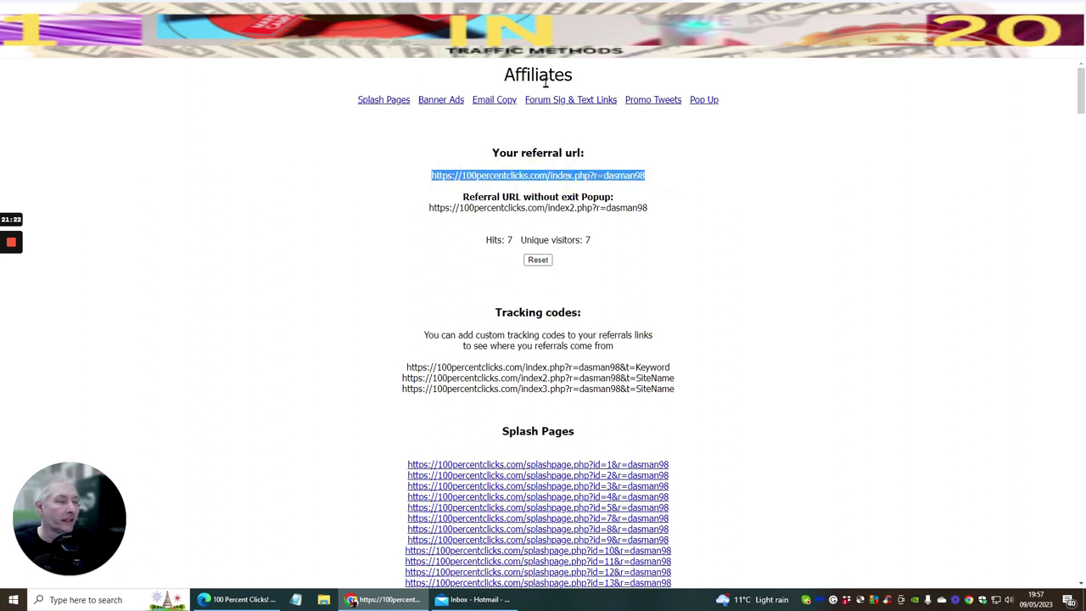
{"action": "right_click", "coordinate": [585, 174]}
{"action": "left_click", "coordinate": [599, 183]}
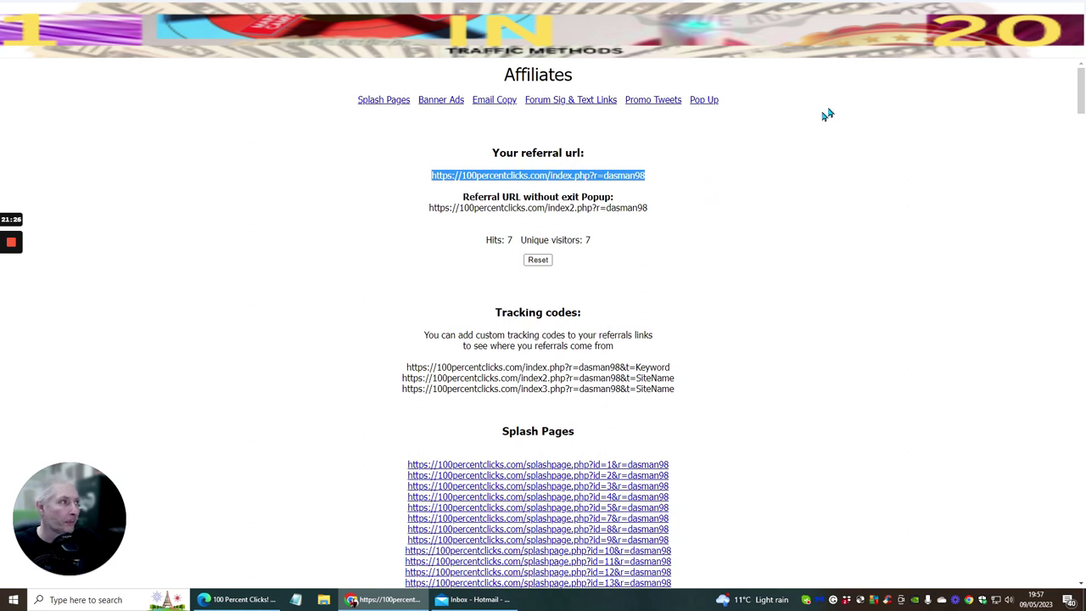
Step: Paste the referral URL as the ApeInTron banner's target link and submit the 468x60 banner
{"action": "key", "text": "ctrl+Tab"}
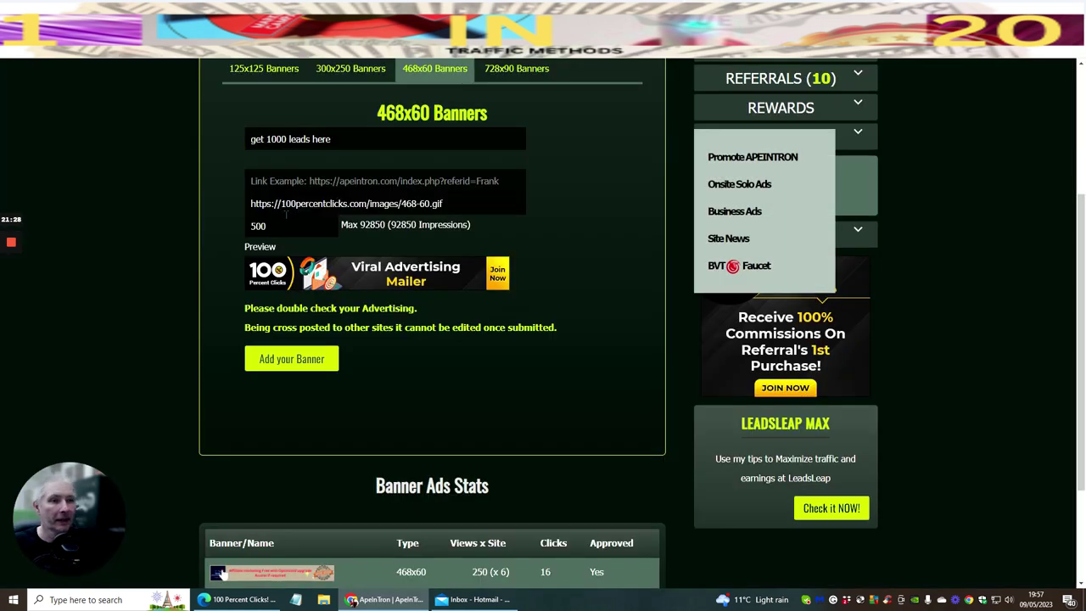
{"action": "left_click", "coordinate": [252, 179]}
{"action": "right_click", "coordinate": [281, 178]}
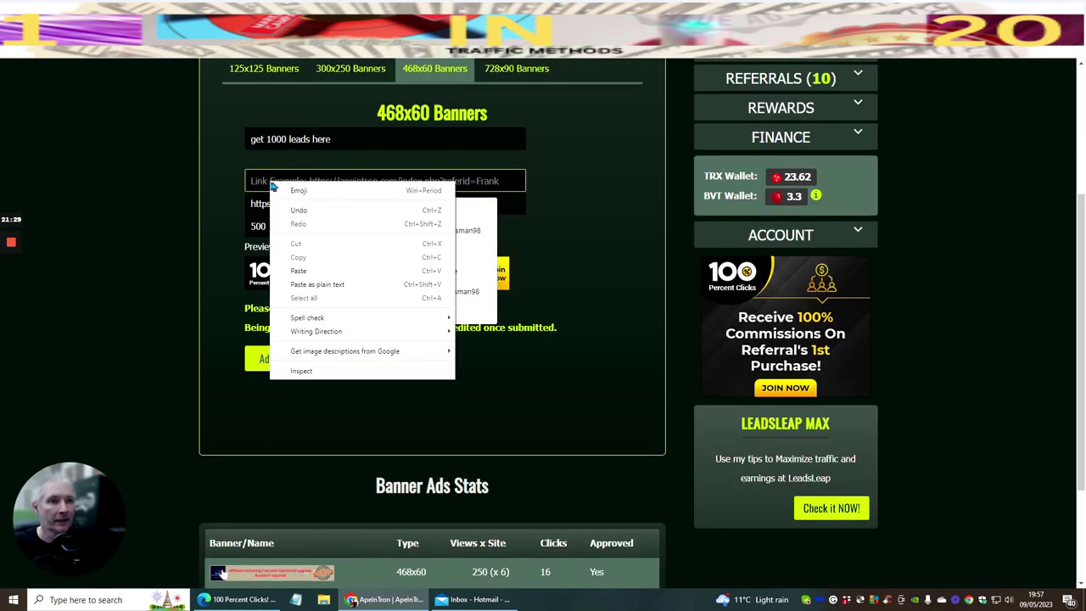
{"action": "left_click", "coordinate": [292, 284]}
{"action": "left_click", "coordinate": [626, 197]}
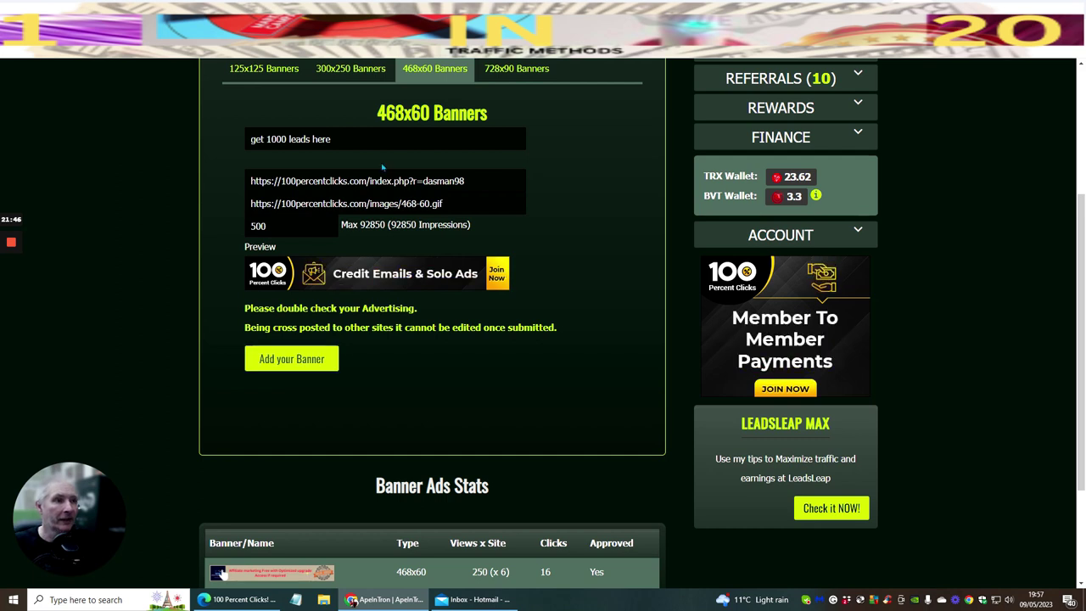
{"action": "left_click", "coordinate": [289, 359]}
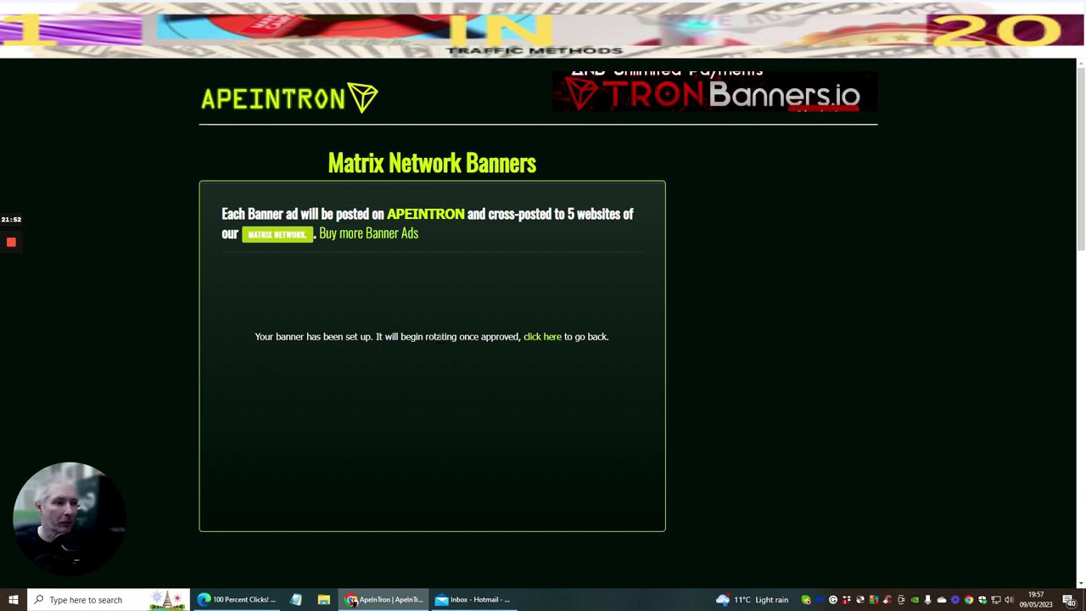
{"action": "left_click", "coordinate": [540, 338]}
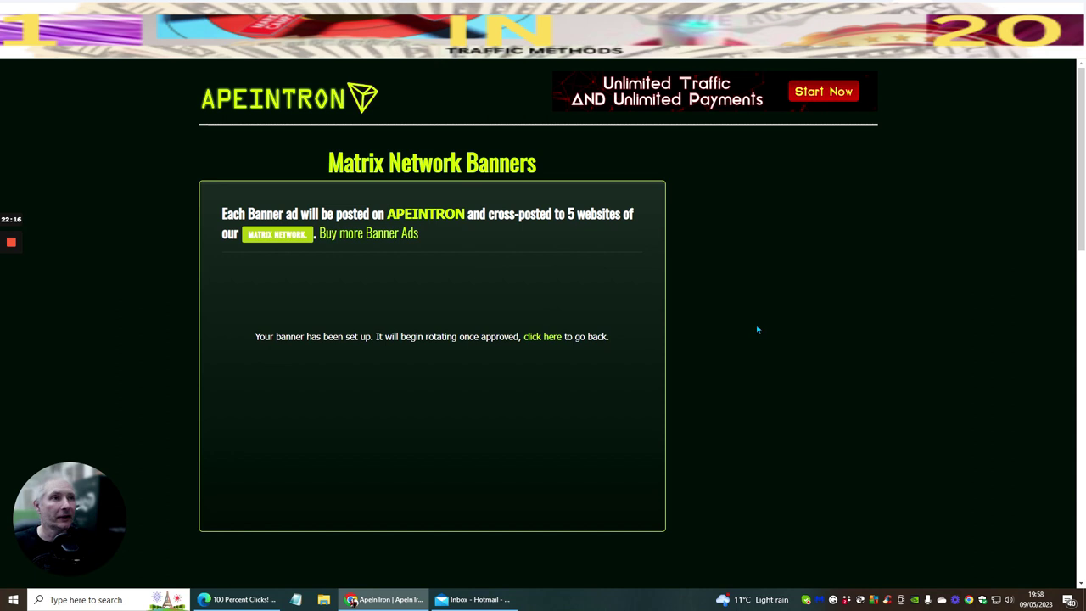
Step: Switch to the WordPress Media Library, close the open attachment details and open the file picker for a new upload
{"action": "key", "text": "ctrl+Tab"}
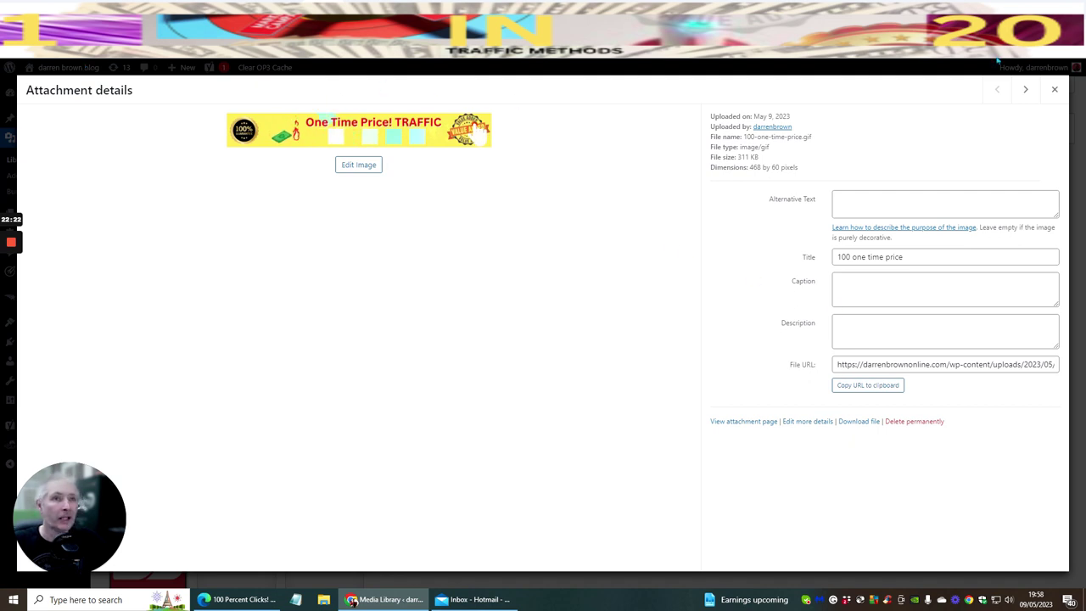
{"action": "left_click", "coordinate": [1054, 89]}
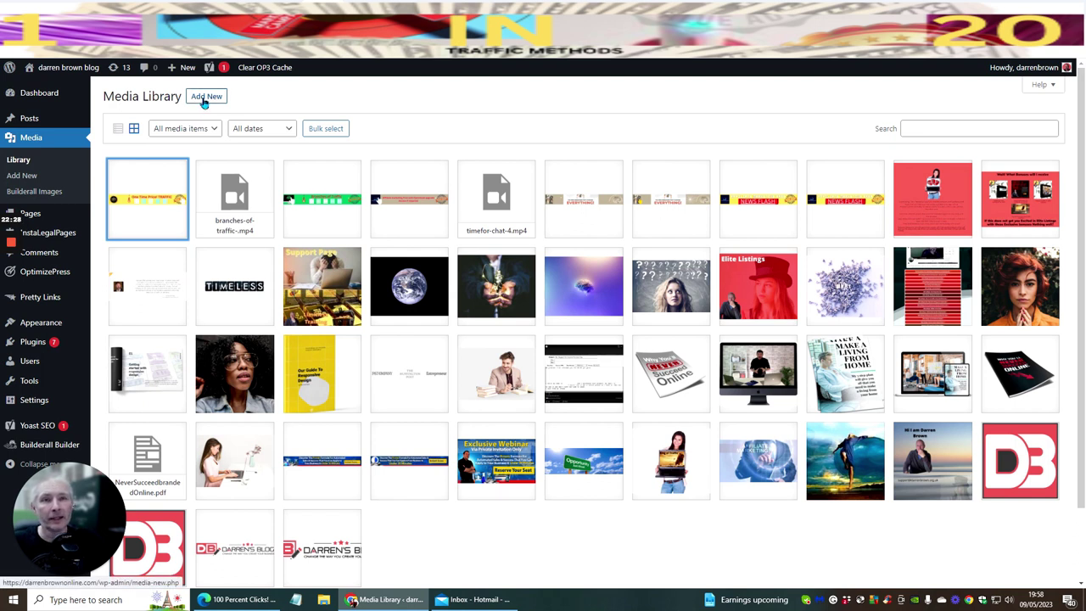
{"action": "mouse_move", "coordinate": [66, 77]}
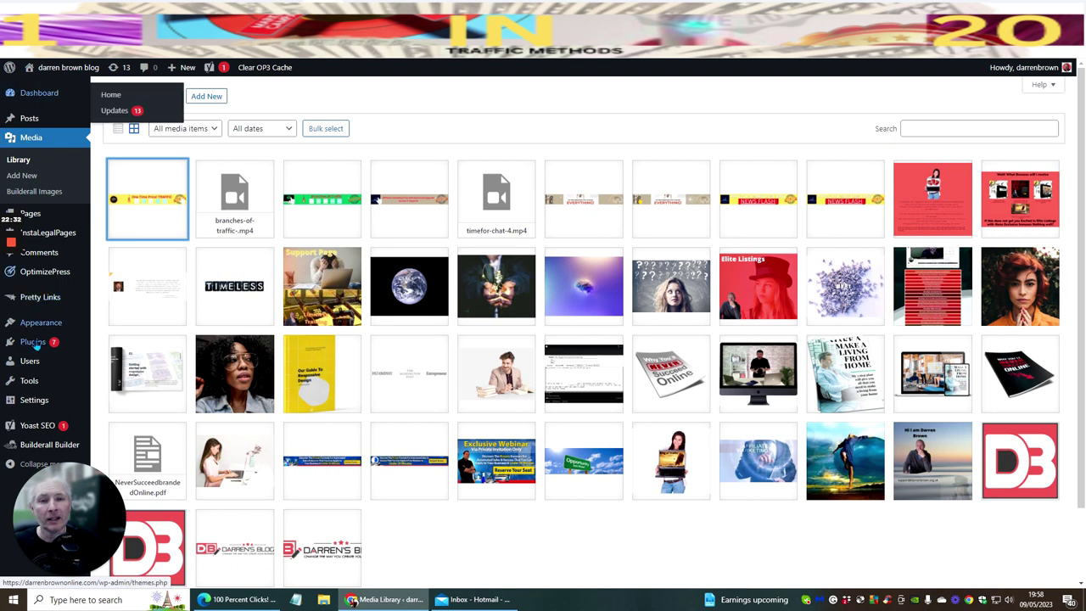
{"action": "left_click", "coordinate": [208, 97]}
{"action": "left_click", "coordinate": [586, 181]}
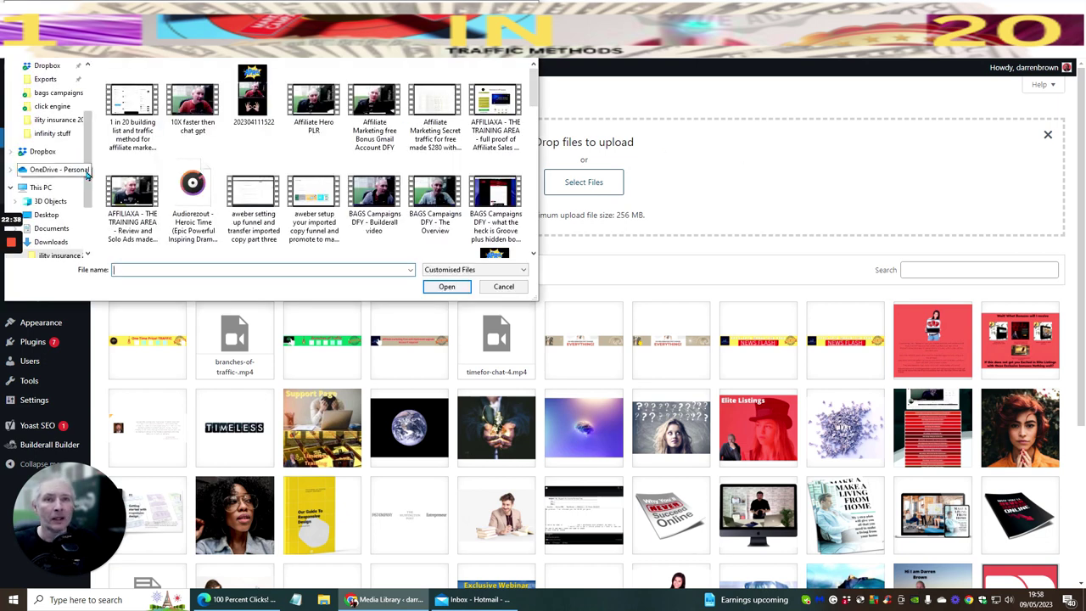
Step: Upload the GIF file "100 one time price blue" from the Downloads folder to the Media Library
{"action": "scroll", "coordinate": [44, 152], "scroll_direction": "up", "scroll_amount": 5}
{"action": "left_click", "coordinate": [51, 74]}
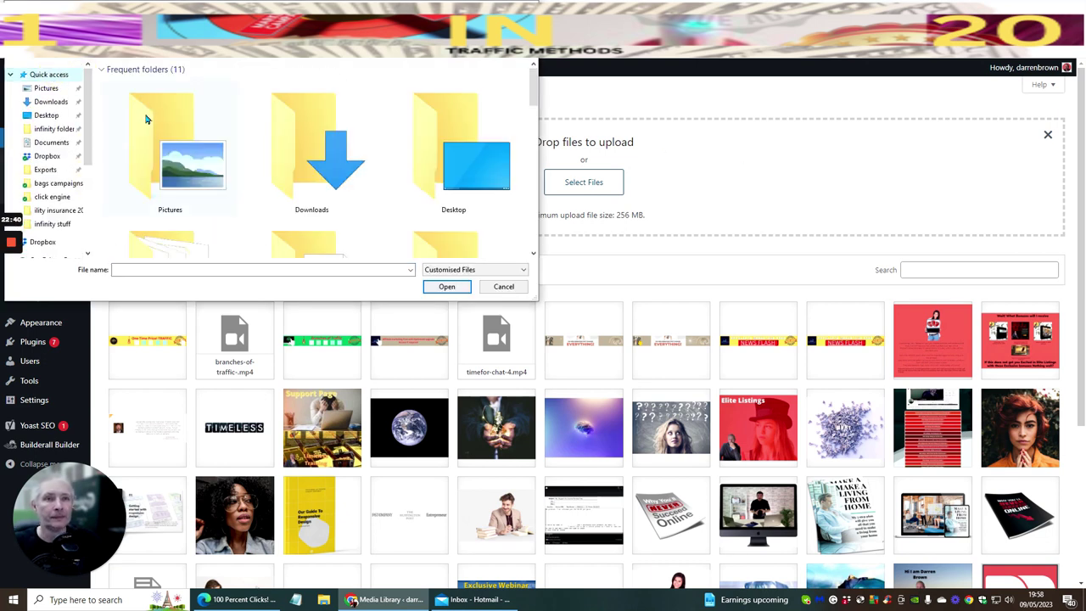
{"action": "scroll", "coordinate": [146, 117], "scroll_direction": "down", "scroll_amount": 4}
{"action": "scroll", "coordinate": [147, 119], "scroll_direction": "down", "scroll_amount": 3}
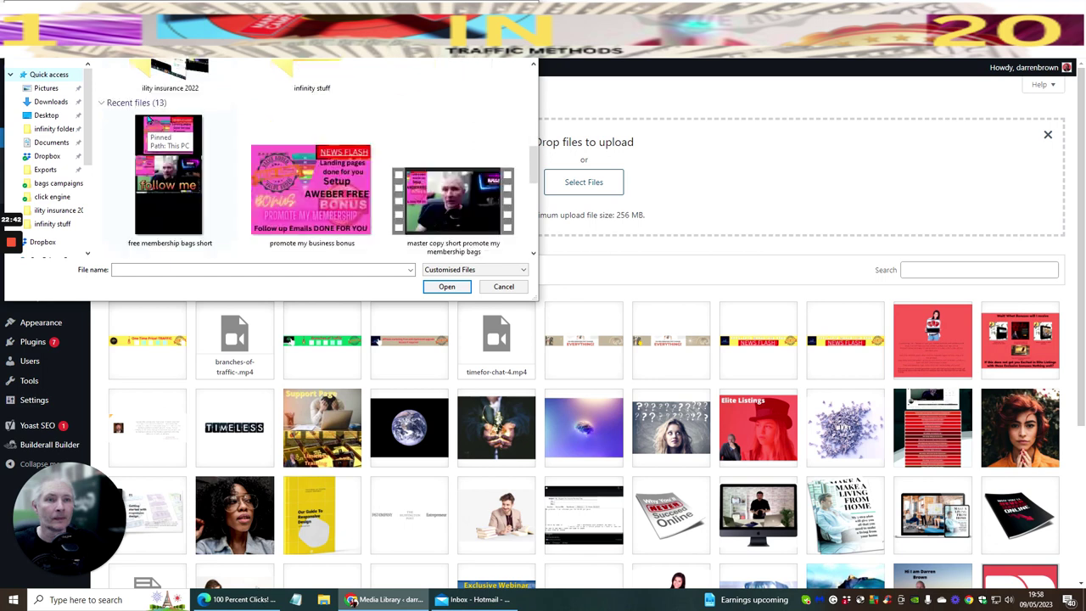
{"action": "left_click", "coordinate": [30, 102]}
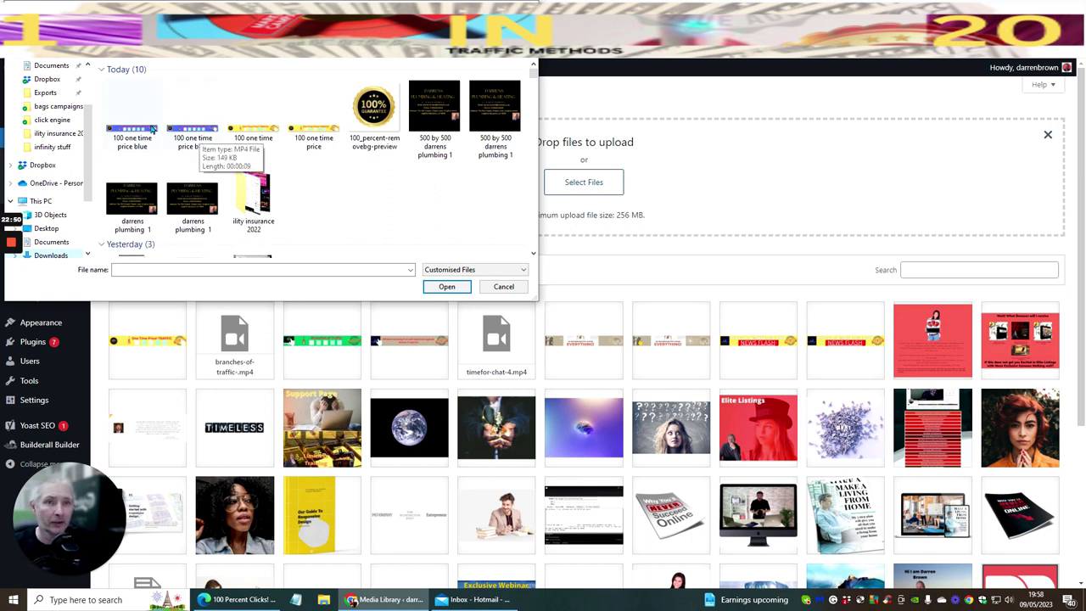
{"action": "left_click", "coordinate": [128, 130]}
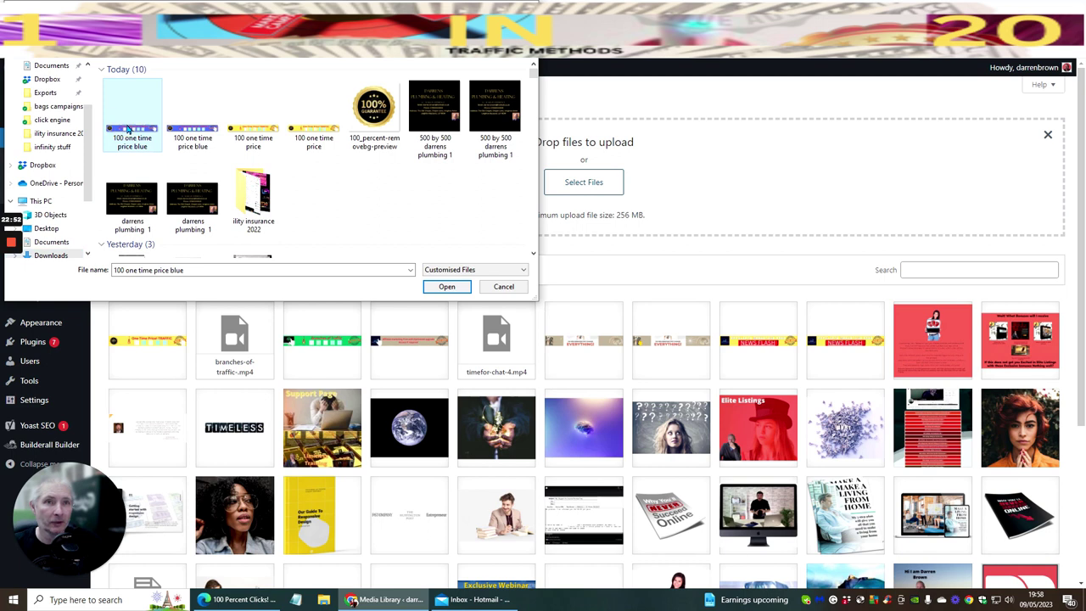
{"action": "left_click", "coordinate": [446, 286]}
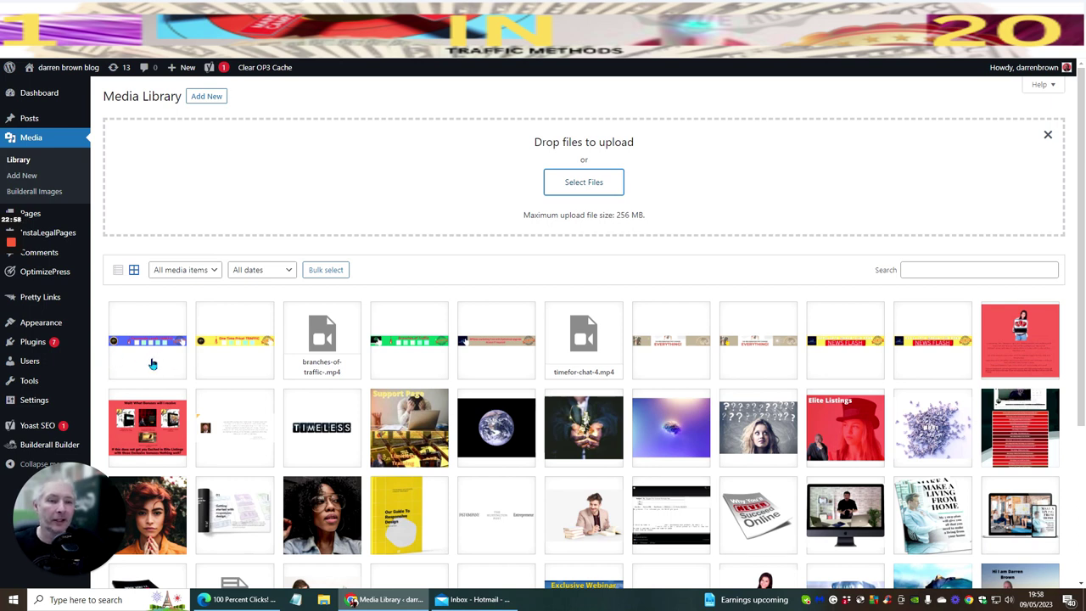
Step: Open the attachment details of the newly uploaded blue banner GIF and copy its file URL
{"action": "left_click", "coordinate": [153, 364]}
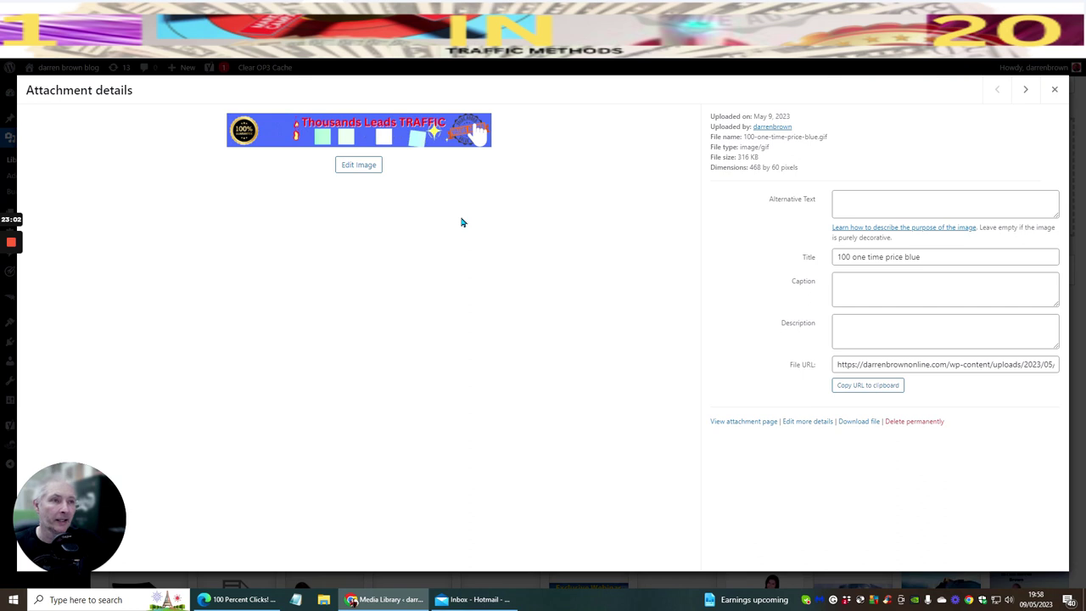
{"action": "left_click_drag", "start_coordinate": [835, 364], "coordinate": [1062, 364]}
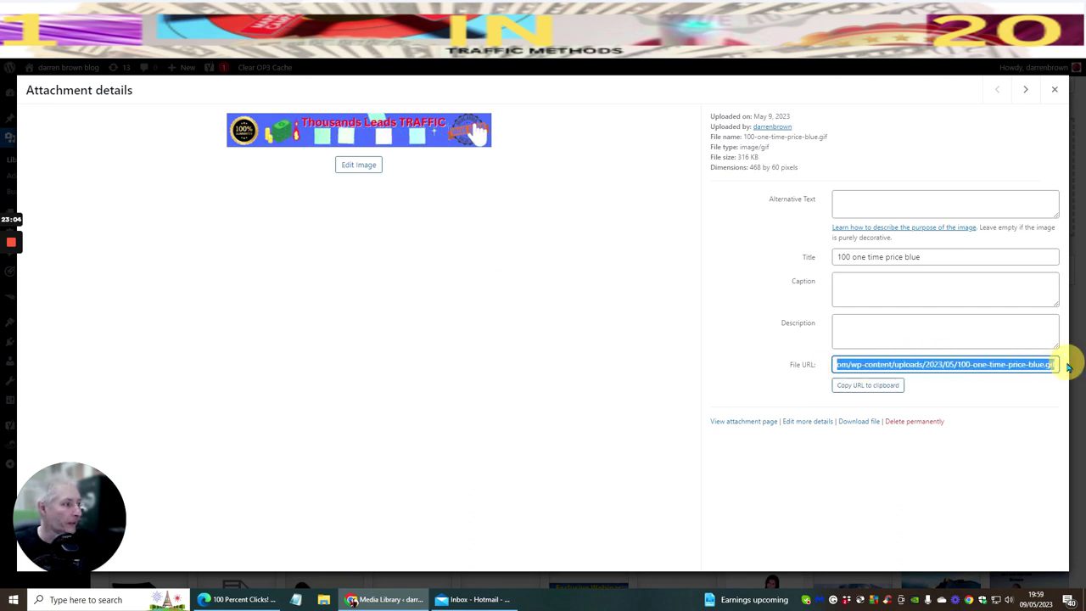
{"action": "left_click", "coordinate": [962, 395]}
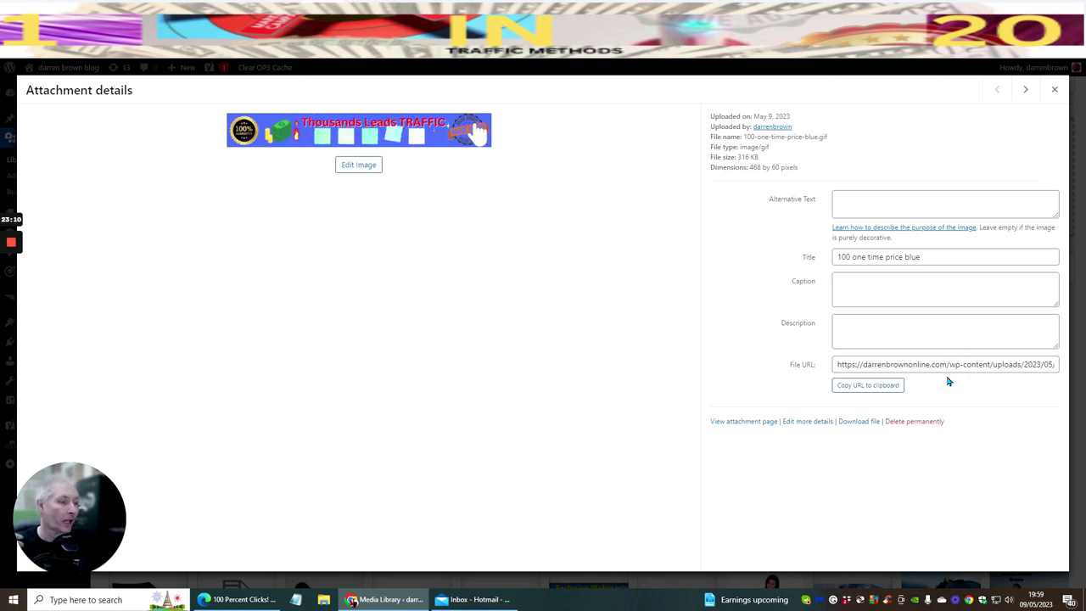
{"action": "left_click", "coordinate": [863, 389]}
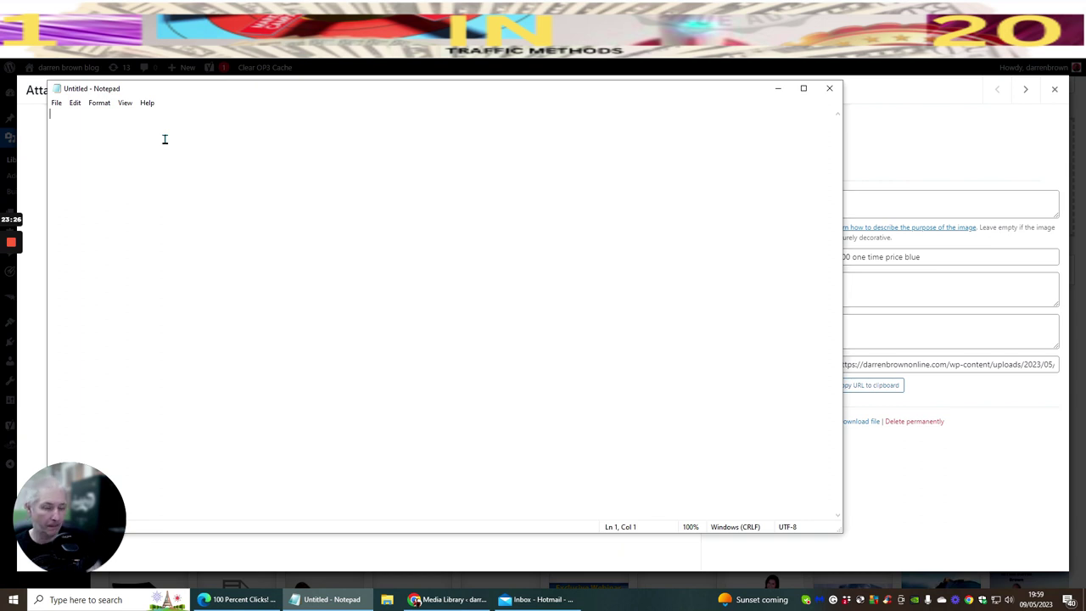
Step: In a new Notepad document, write "free traffic training banner" and save the file as "free traffic banner" in Documents
{"action": "type", "text": "free traffic training banner"}
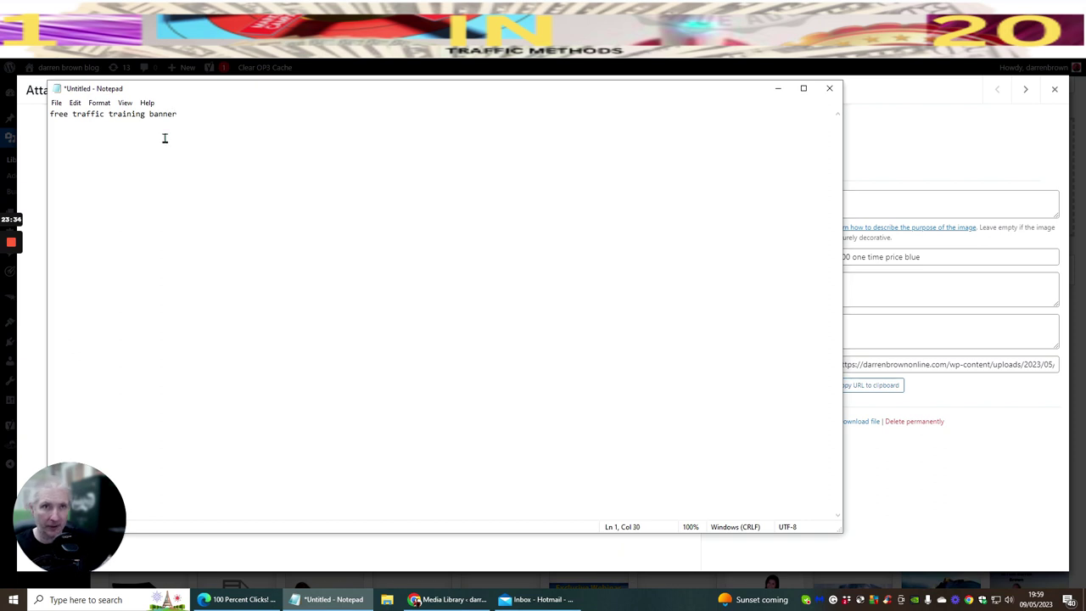
{"action": "left_click", "coordinate": [56, 104]}
{"action": "left_click", "coordinate": [66, 150]}
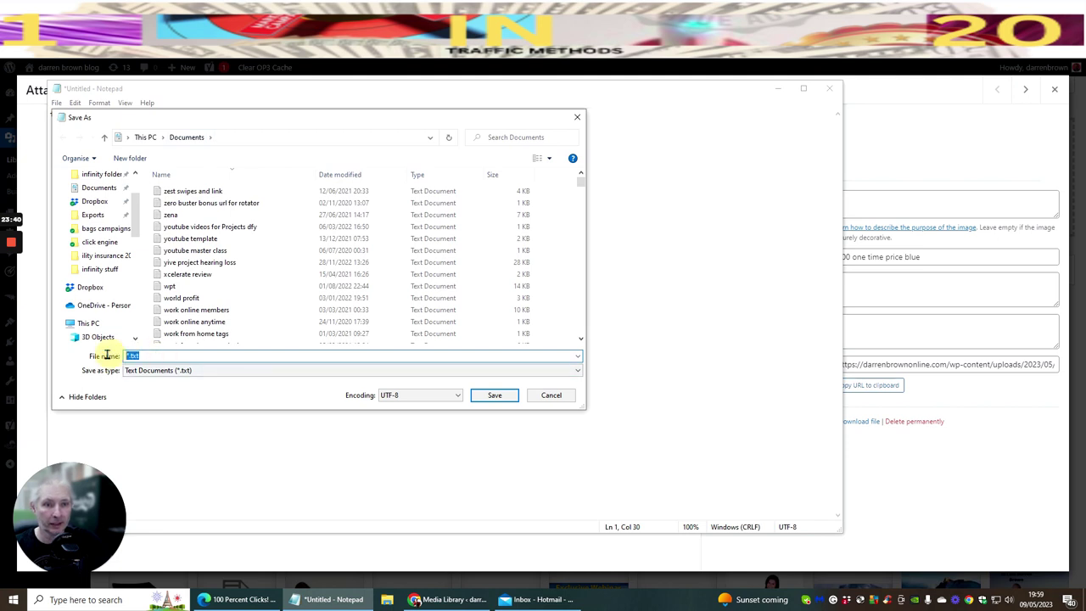
{"action": "type", "text": "free"}
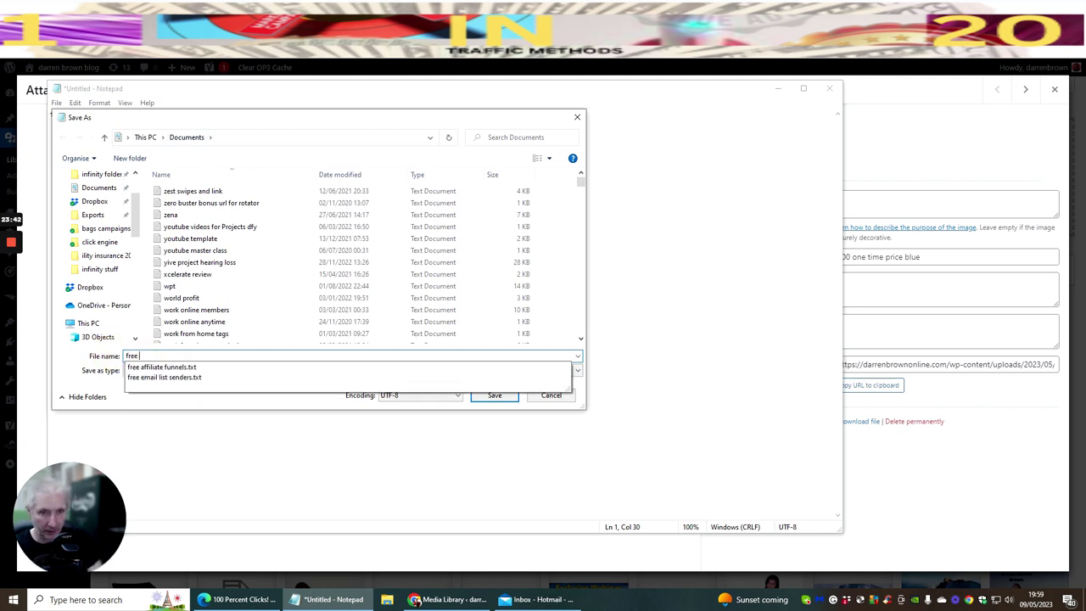
{"action": "type", "text": " traffic banner"}
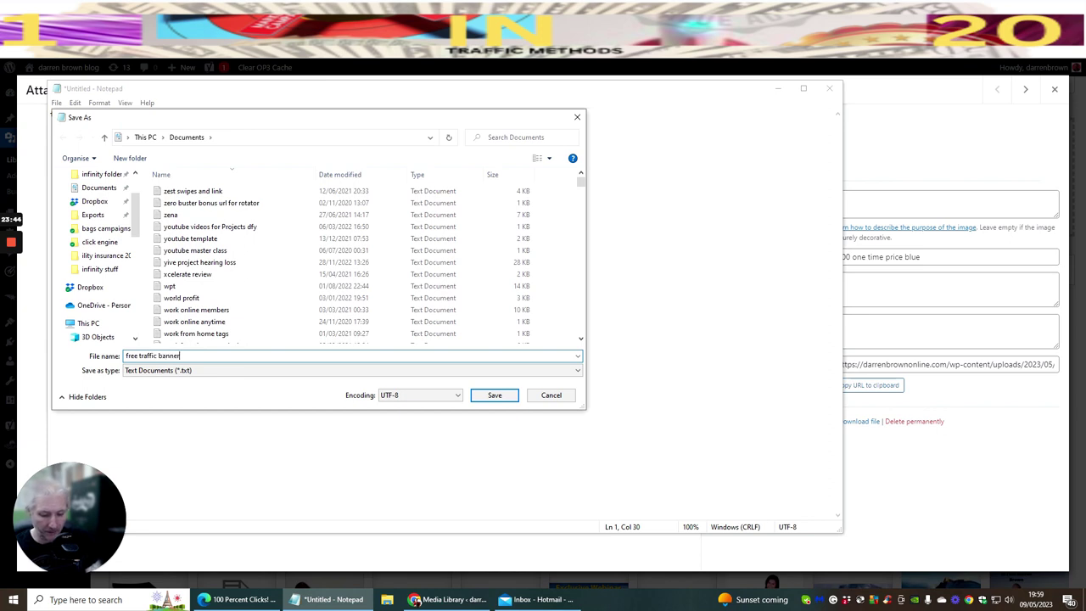
{"action": "key", "text": "Return"}
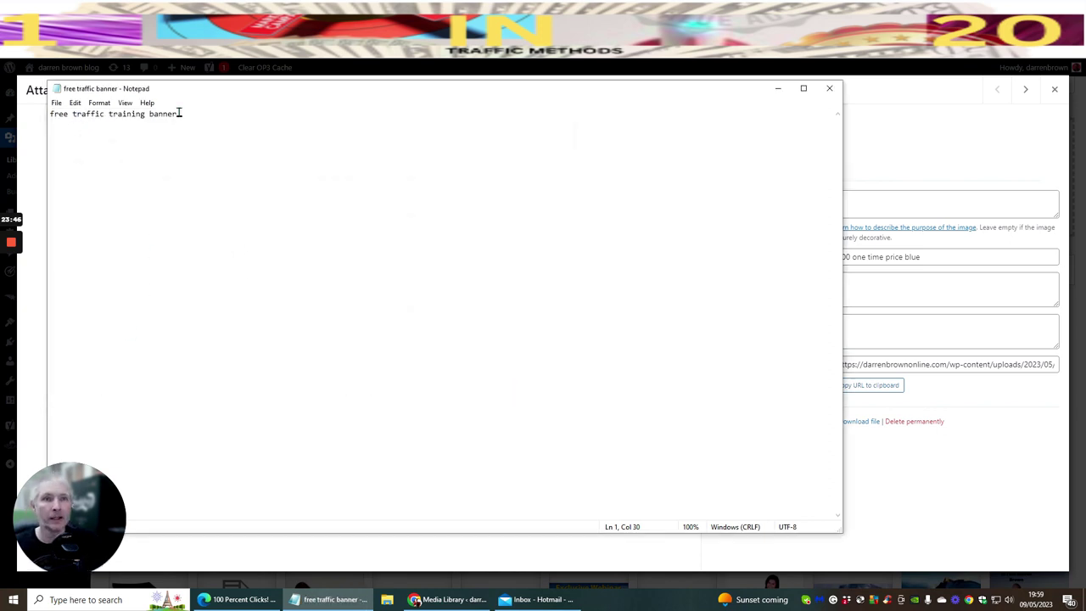
Step: Add a "link display" heading with the copied banner GIF URL beneath it, and save the note
{"action": "key", "text": "Return"}
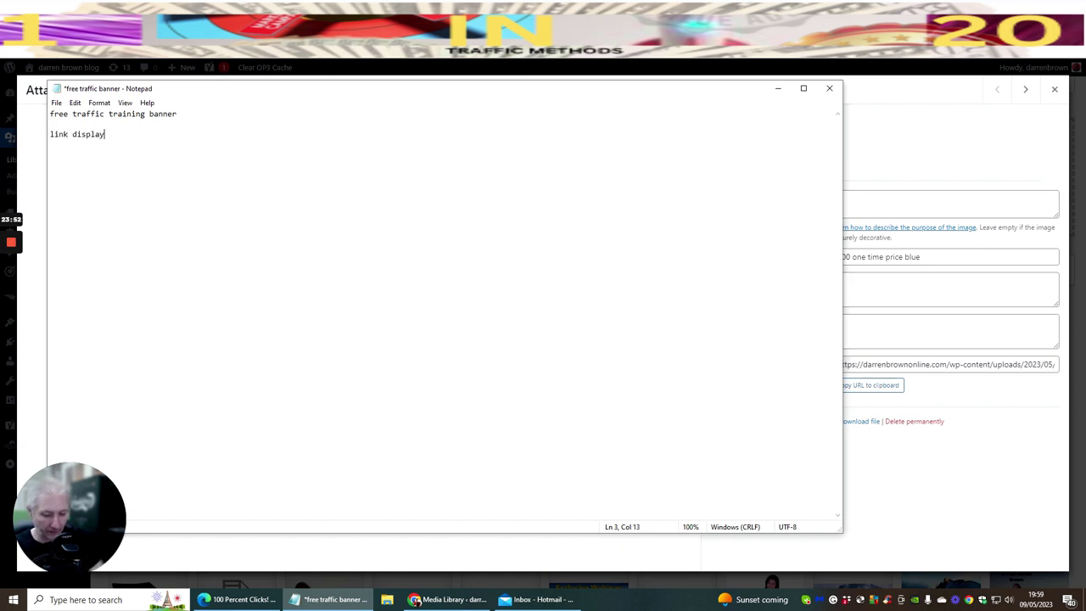
{"action": "key", "text": "ctrl+v"}
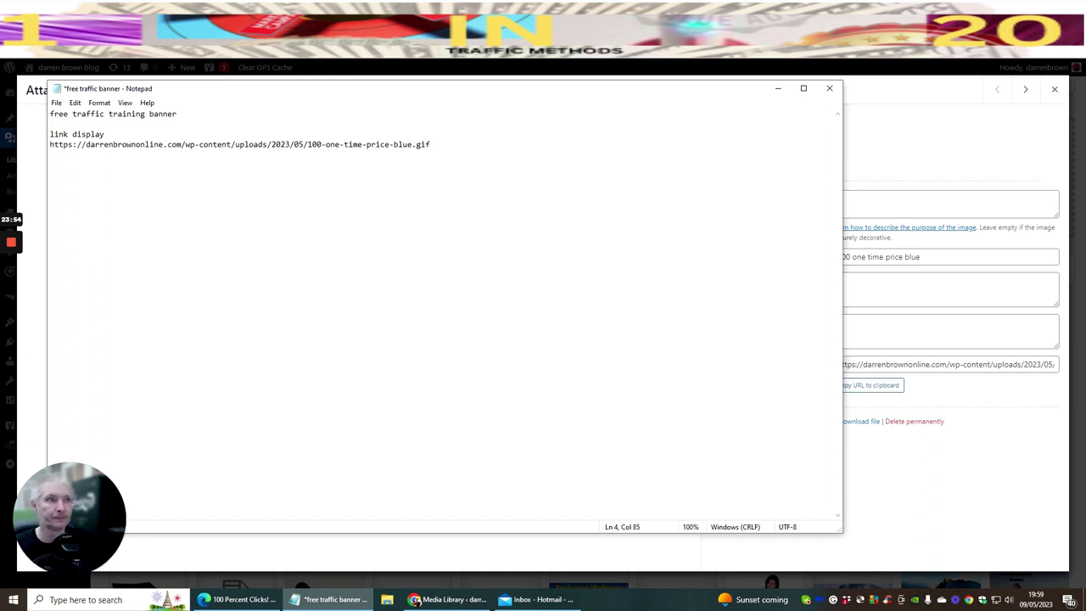
{"action": "key", "text": "Return"}
{"action": "key", "text": "Return"}
{"action": "left_click", "coordinate": [57, 103]}
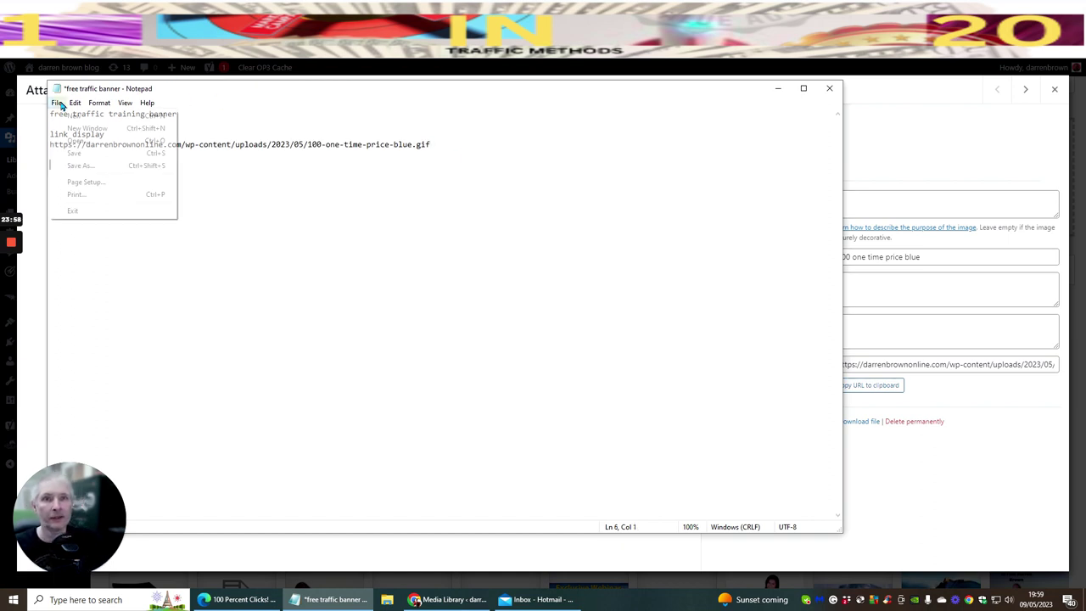
{"action": "left_click", "coordinate": [76, 153]}
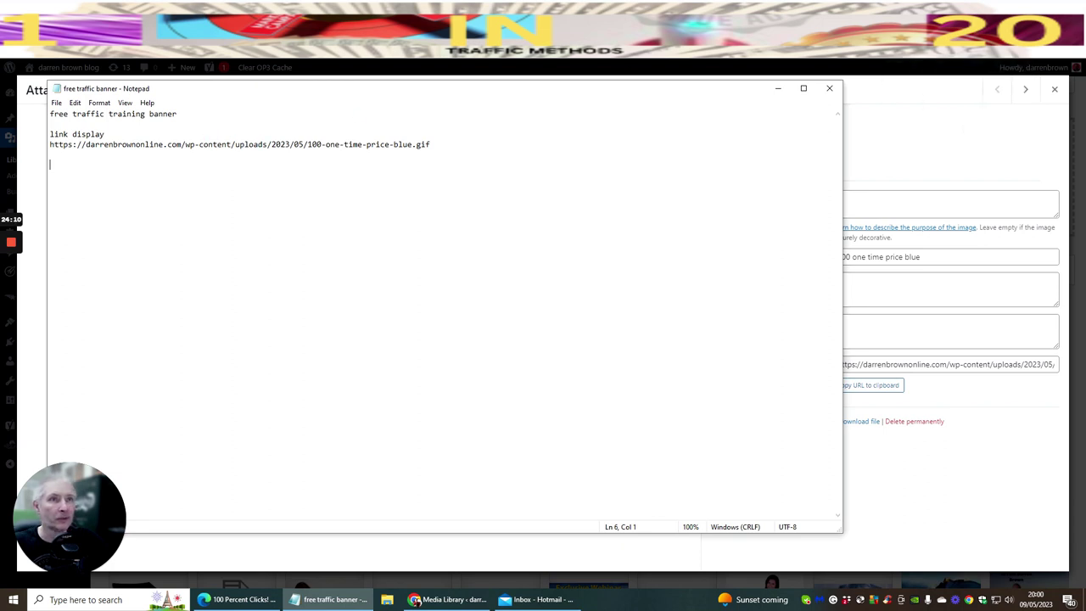
Step: Switch to the 100 Percent Clicks Affiliates page and copy the referral URL without exit popup
{"action": "key", "text": "alt+Tab"}
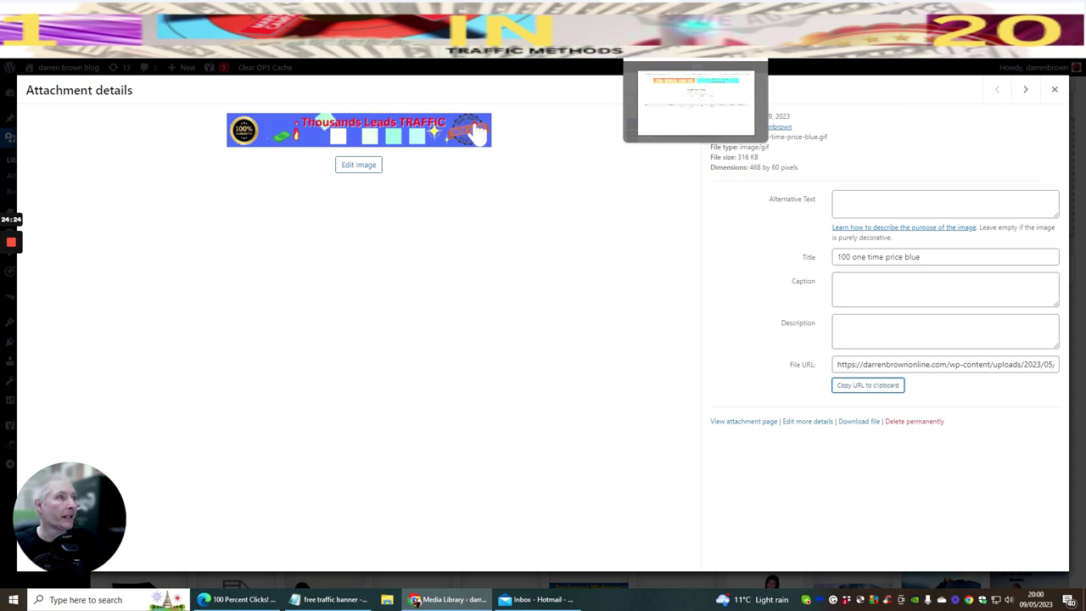
{"action": "key", "text": "ctrl+Tab"}
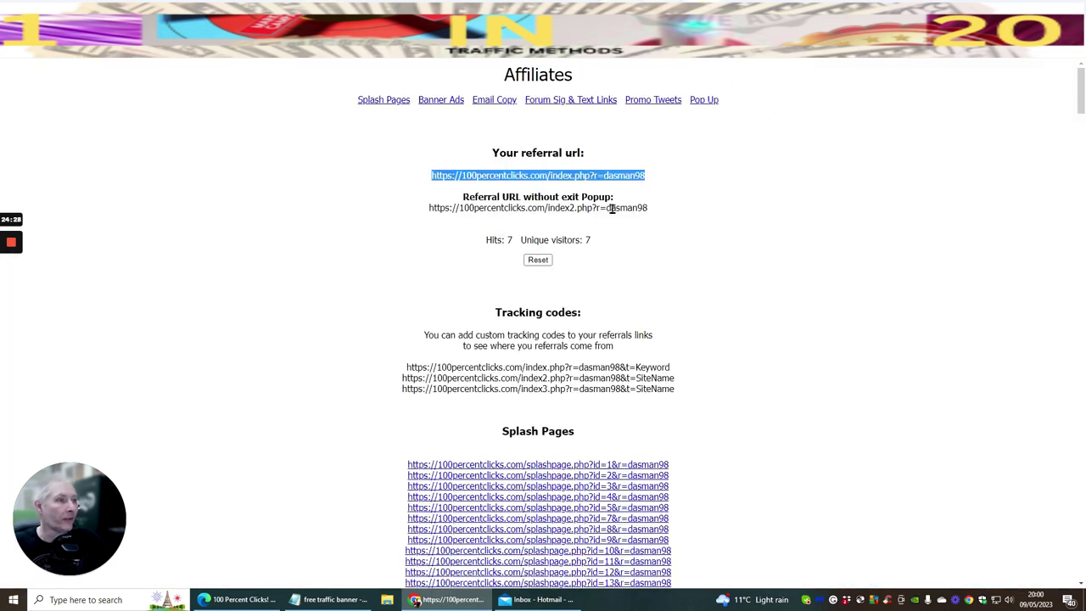
{"action": "left_click", "coordinate": [627, 245]}
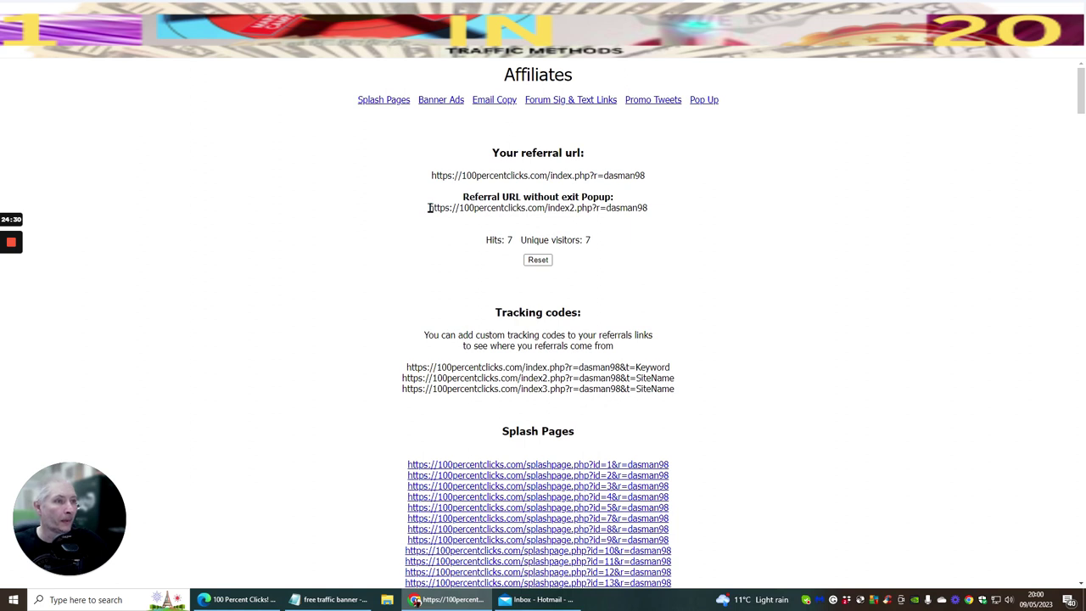
{"action": "left_click_drag", "start_coordinate": [428, 207], "coordinate": [679, 210]}
{"action": "right_click", "coordinate": [642, 211]}
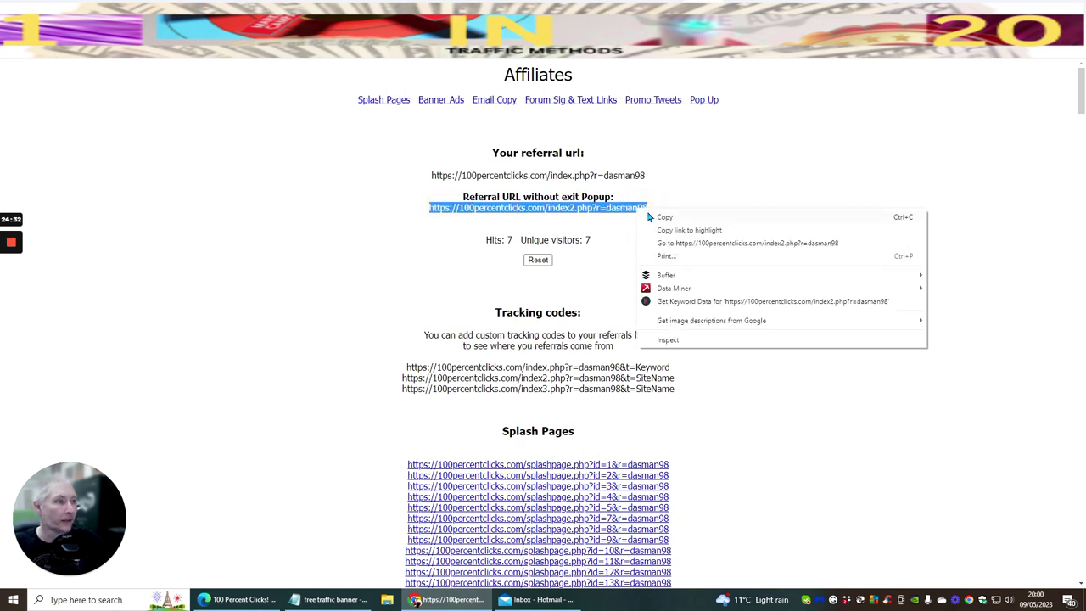
{"action": "left_click", "coordinate": [650, 217]}
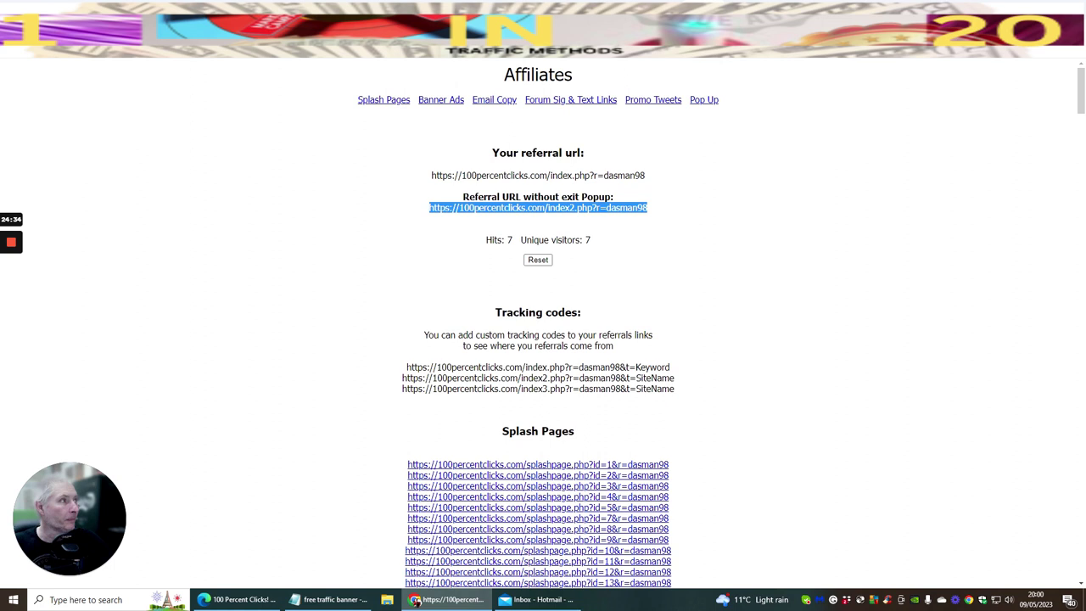
Step: Load the copied referral URL in a new browser tab, review its landing page, and return to the Affiliates page
{"action": "left_click", "coordinate": [448, 599]}
{"action": "right_click", "coordinate": [169, 47]}
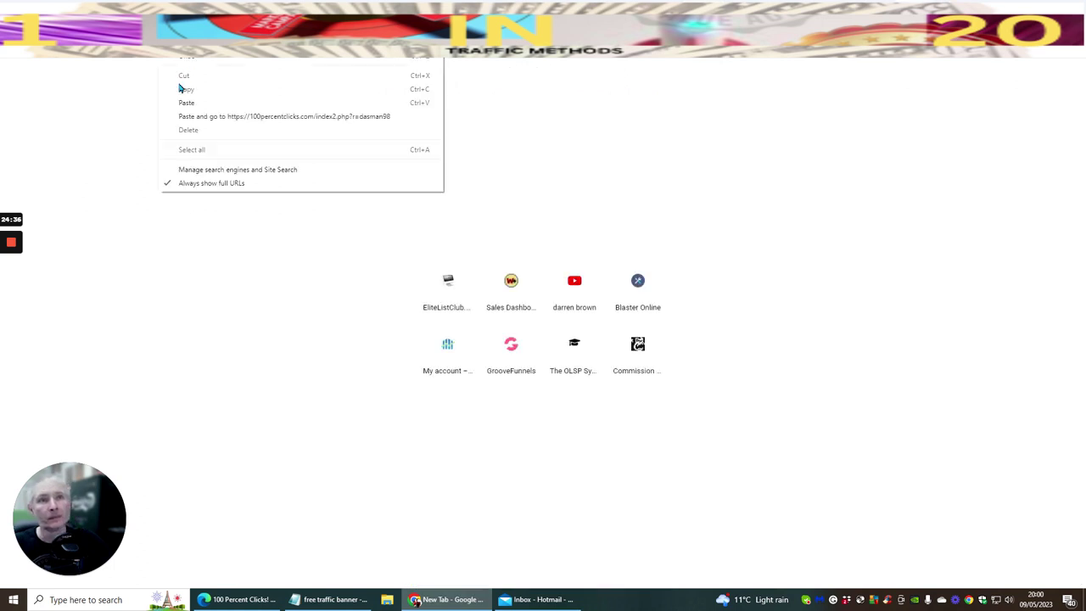
{"action": "left_click", "coordinate": [177, 116]}
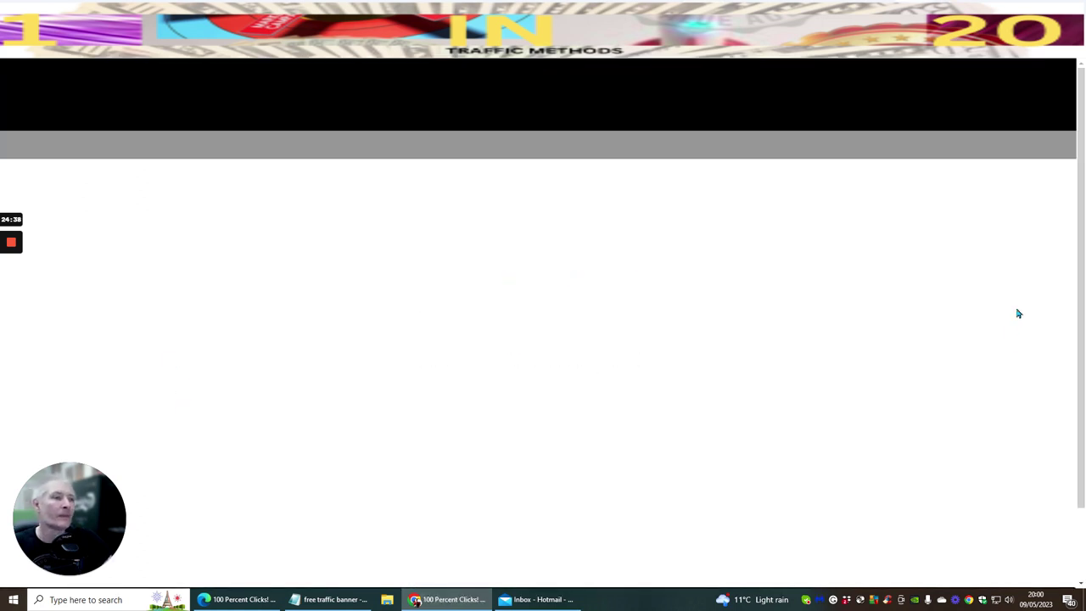
{"action": "scroll", "coordinate": [967, 283], "scroll_direction": "down", "scroll_amount": 3}
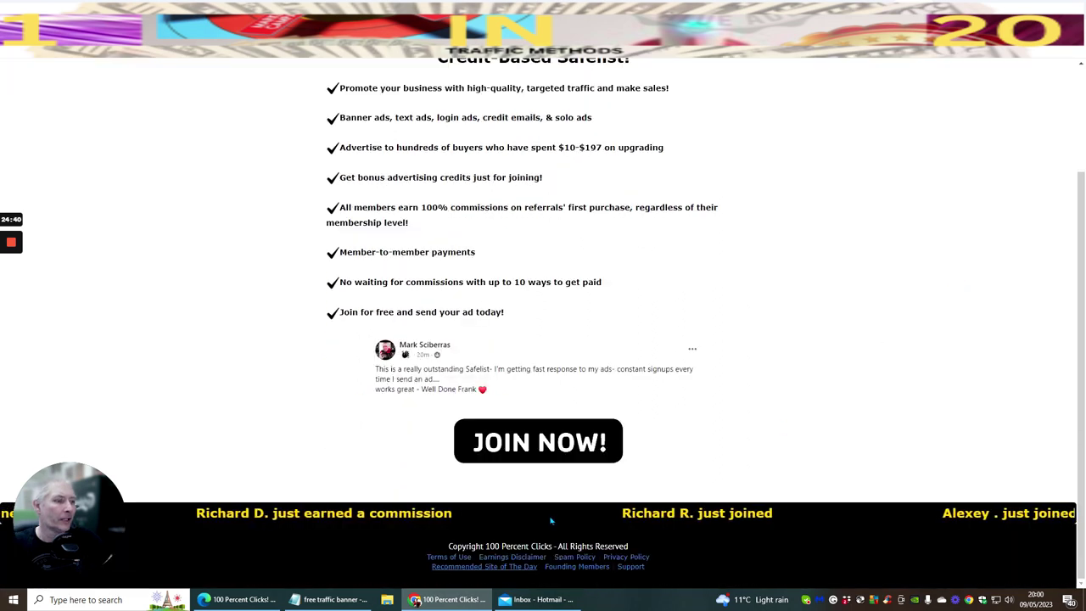
{"action": "scroll", "coordinate": [817, 365], "scroll_direction": "up", "scroll_amount": 3}
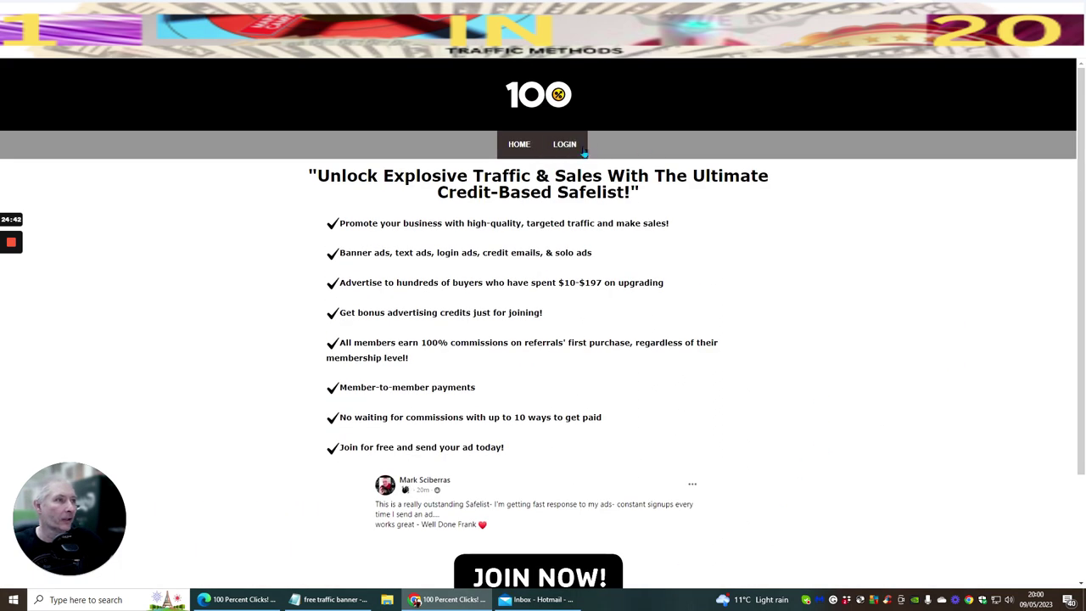
{"action": "key", "text": "alt+Left"}
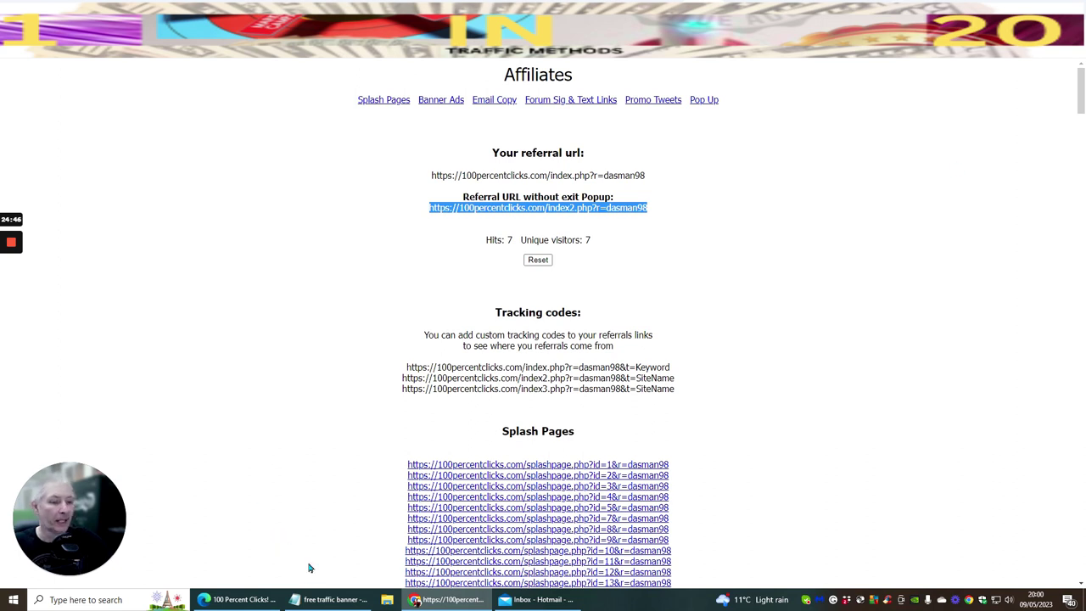
Step: In the Notepad banner note, add an "affiliate link" heading with the copied referral URL beneath it, and save the file
{"action": "left_click", "coordinate": [332, 601]}
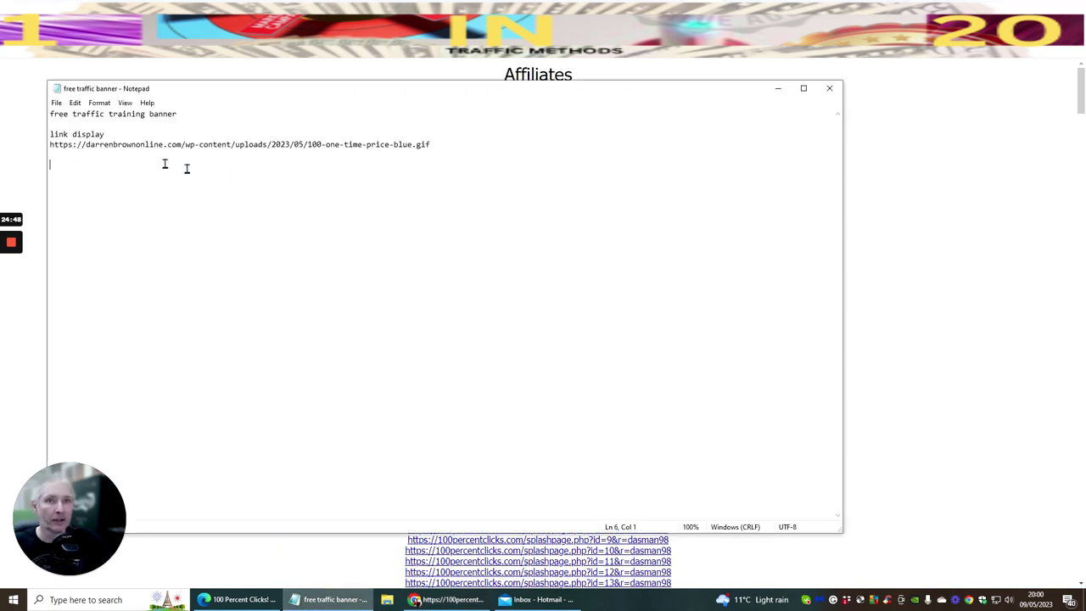
{"action": "key", "text": "Return"}
{"action": "key", "text": "Return"}
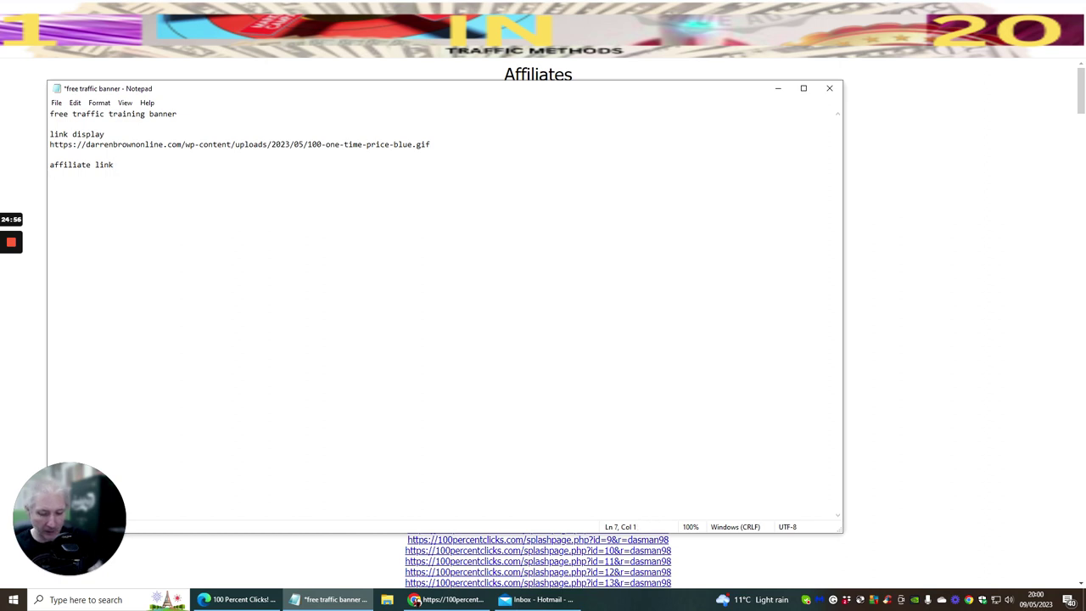
{"action": "key", "text": "ctrl+v"}
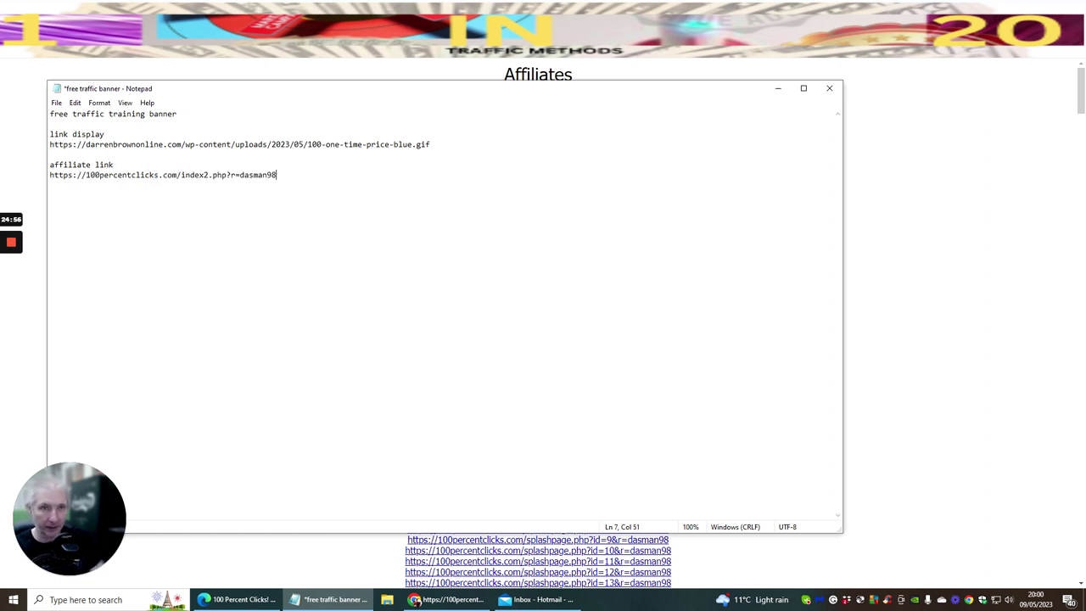
{"action": "left_click", "coordinate": [57, 106]}
{"action": "left_click", "coordinate": [72, 148]}
{"action": "left_click", "coordinate": [230, 231]}
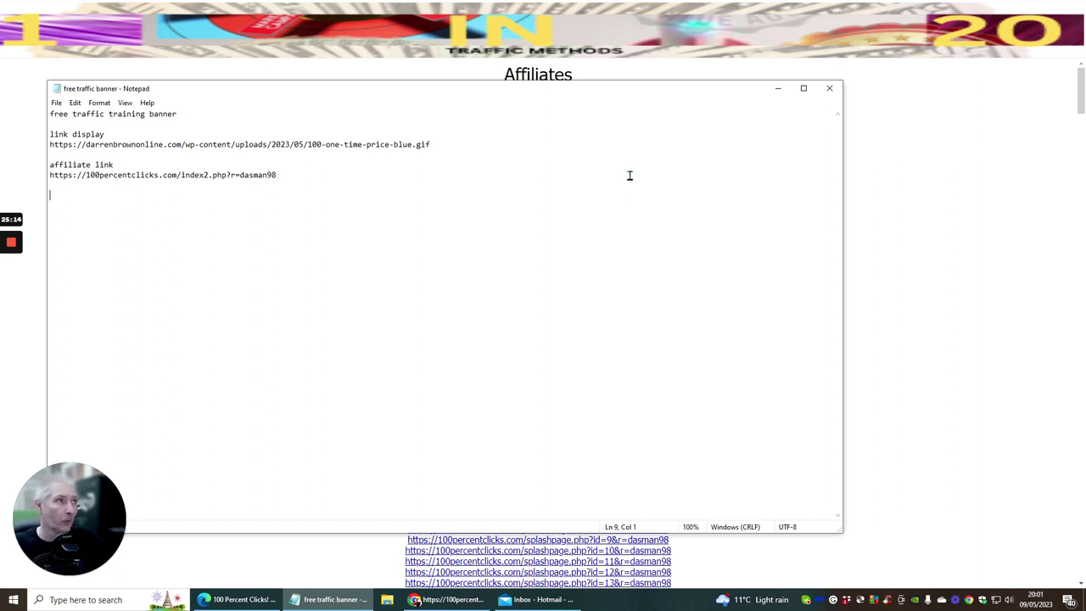
Step: Minimize the note, return to ApeInTron's Matrix Network Banners page and open the 468x60 banner form
{"action": "left_click", "coordinate": [778, 88]}
{"action": "key", "text": "alt+Tab"}
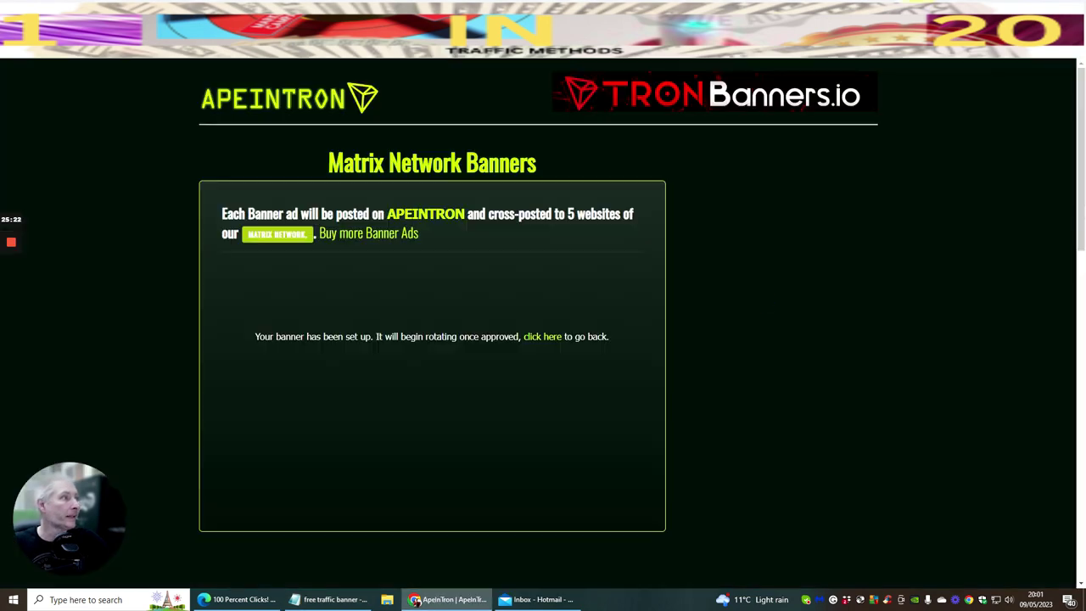
{"action": "left_click", "coordinate": [534, 338]}
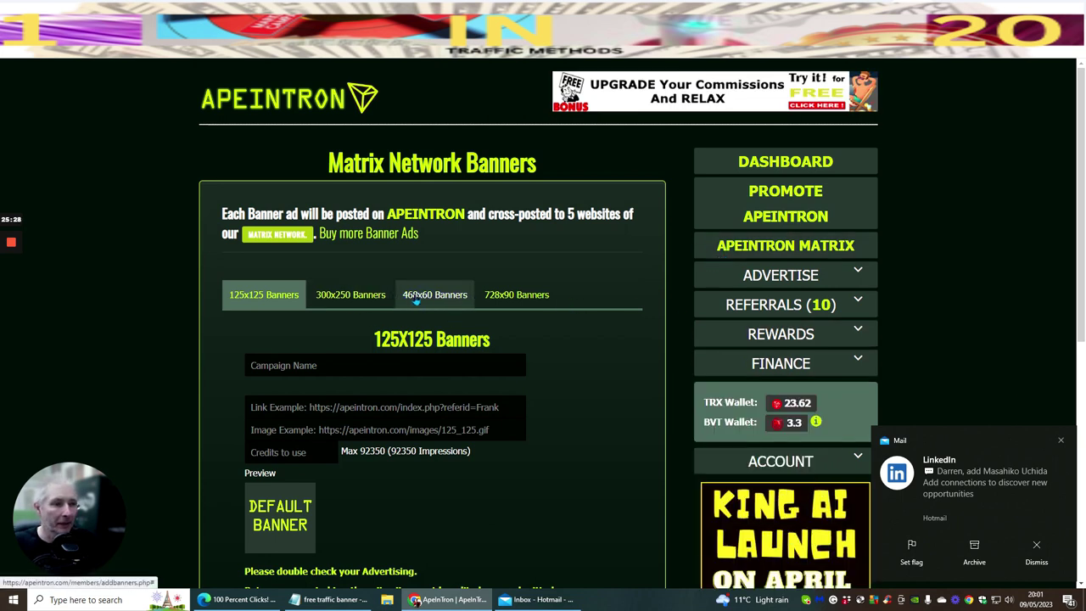
{"action": "left_click", "coordinate": [424, 297]}
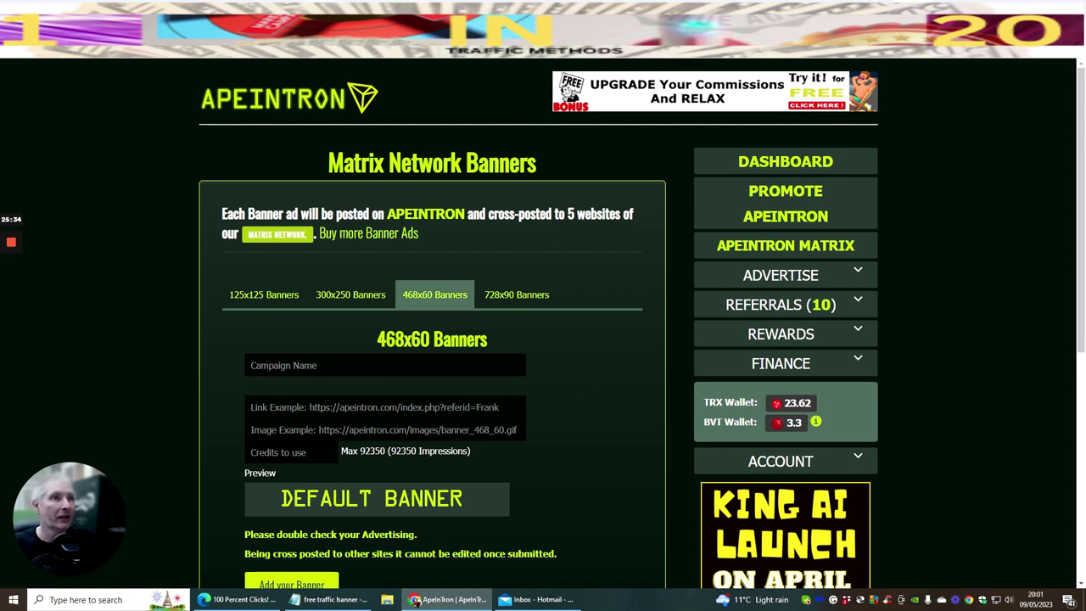
{"action": "key", "text": "ctrl+Tab"}
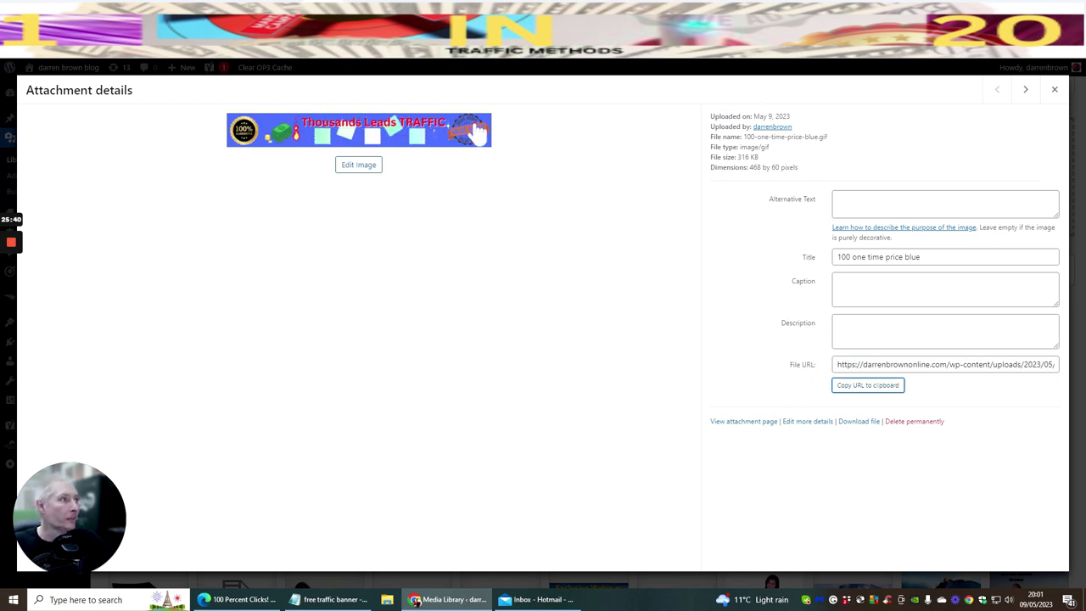
{"action": "key", "text": "ctrl+shift+Tab"}
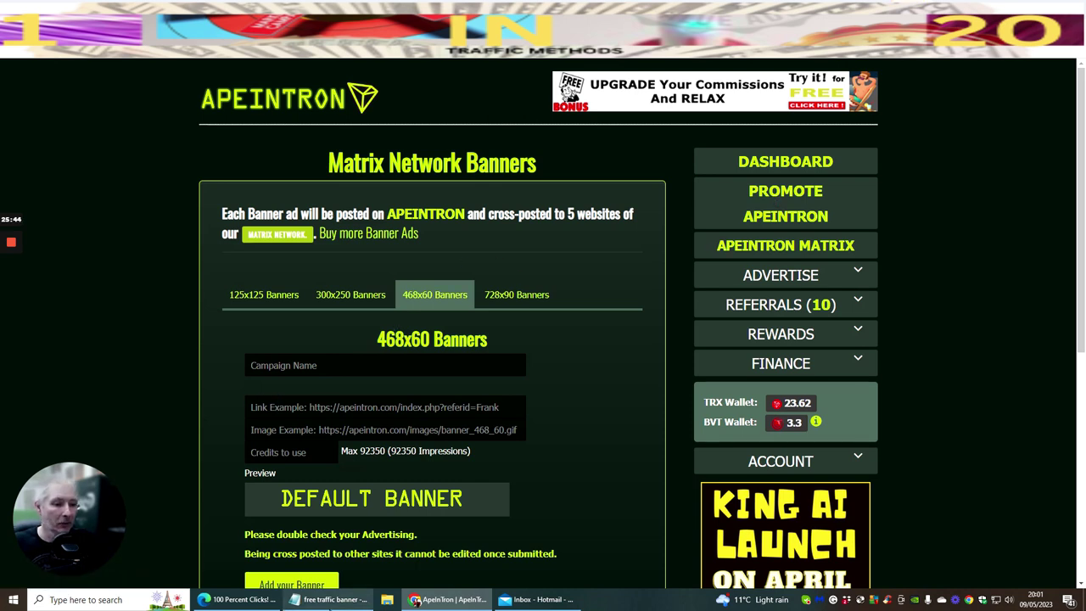
Step: Copy the banner GIF URL under "link display" in the Notepad note and return to the ApeInTron banner form
{"action": "left_click", "coordinate": [335, 600]}
{"action": "mouse_move", "coordinate": [49, 145]}
{"action": "left_mouse_down"}
{"action": "mouse_move", "coordinate": [429, 144]}
{"action": "mouse_move", "coordinate": [48, 144]}
{"action": "left_mouse_up"}
{"action": "left_click", "coordinate": [437, 145]}
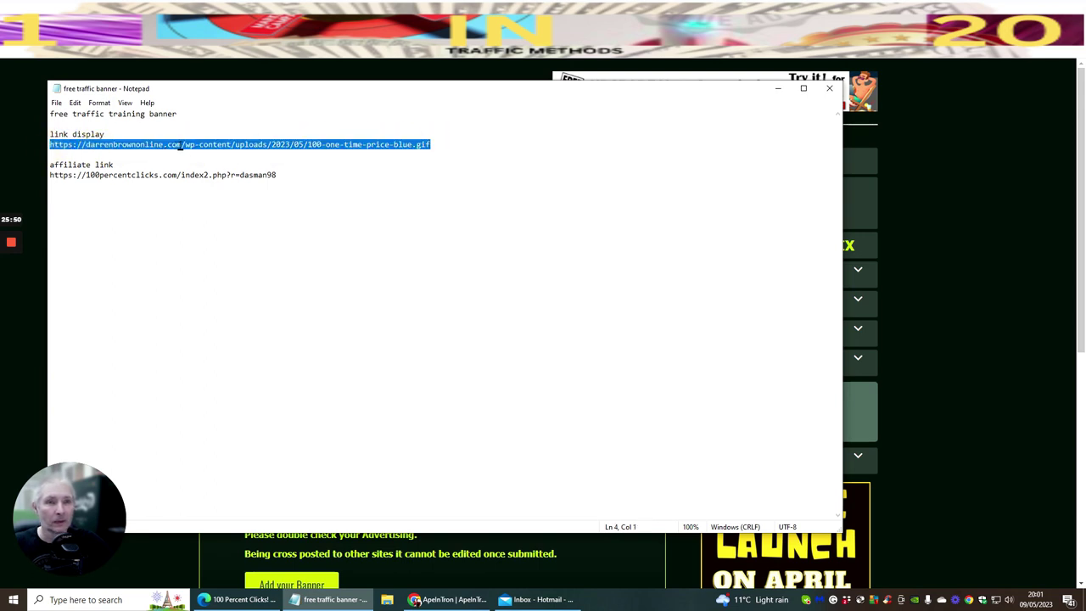
{"action": "right_click", "coordinate": [180, 146]}
{"action": "left_click", "coordinate": [192, 178]}
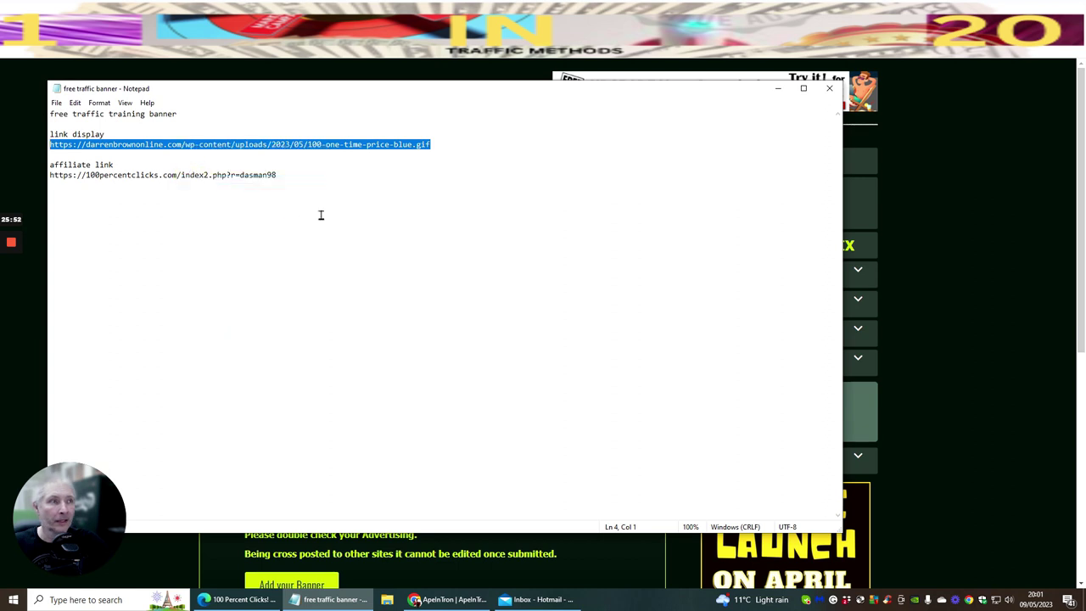
{"action": "left_click", "coordinate": [975, 225]}
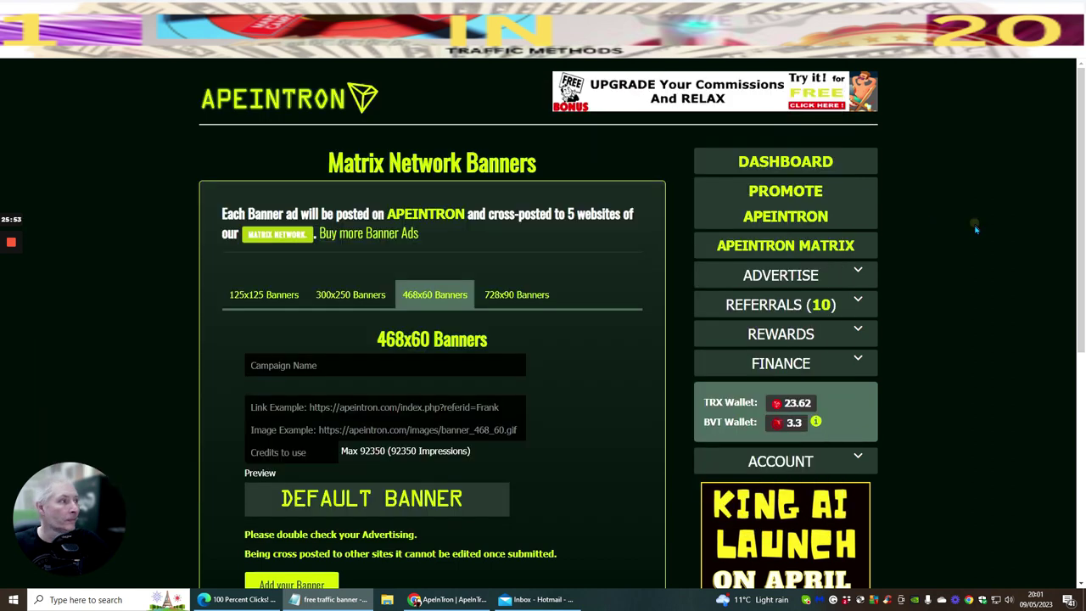
Step: Paste the copied 100-one-time-price-blue.gif URL as the image link in the 468x60 banner form
{"action": "left_click", "coordinate": [299, 408]}
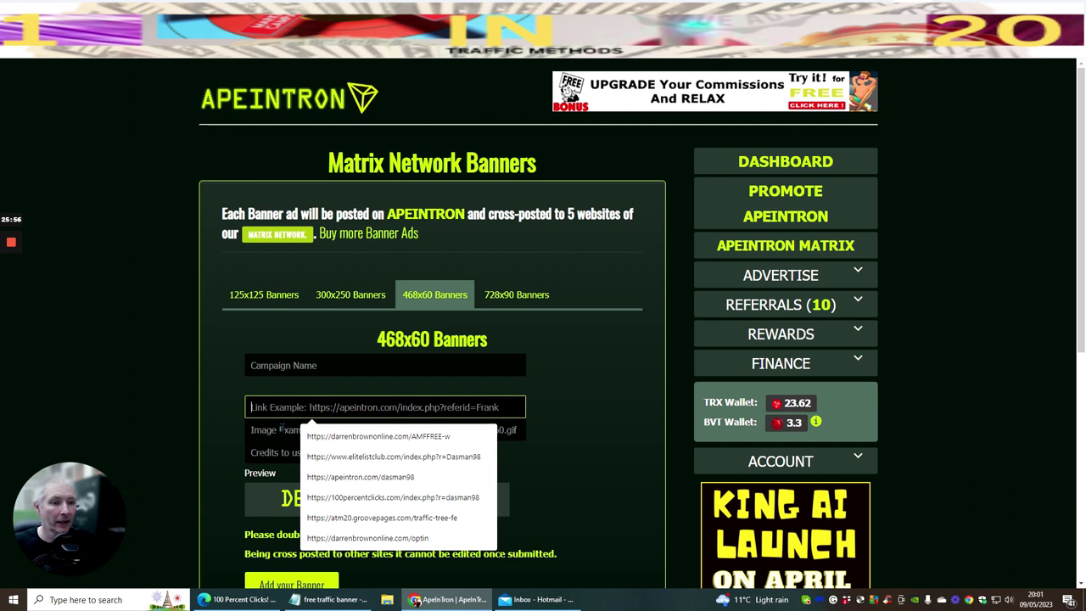
{"action": "left_click", "coordinate": [281, 430]}
{"action": "right_click", "coordinate": [281, 433]}
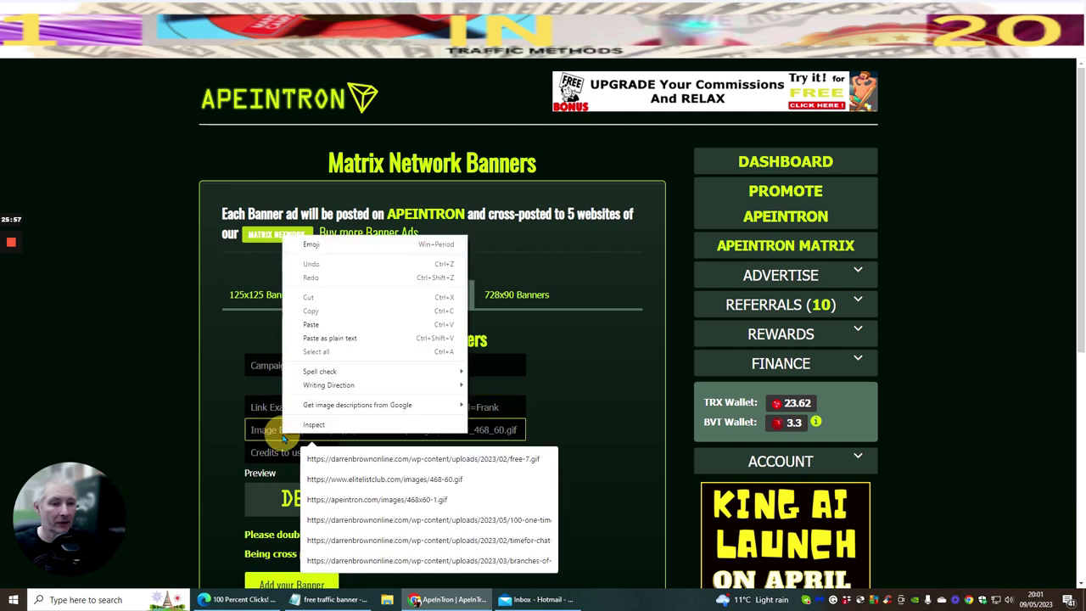
{"action": "left_click", "coordinate": [315, 340]}
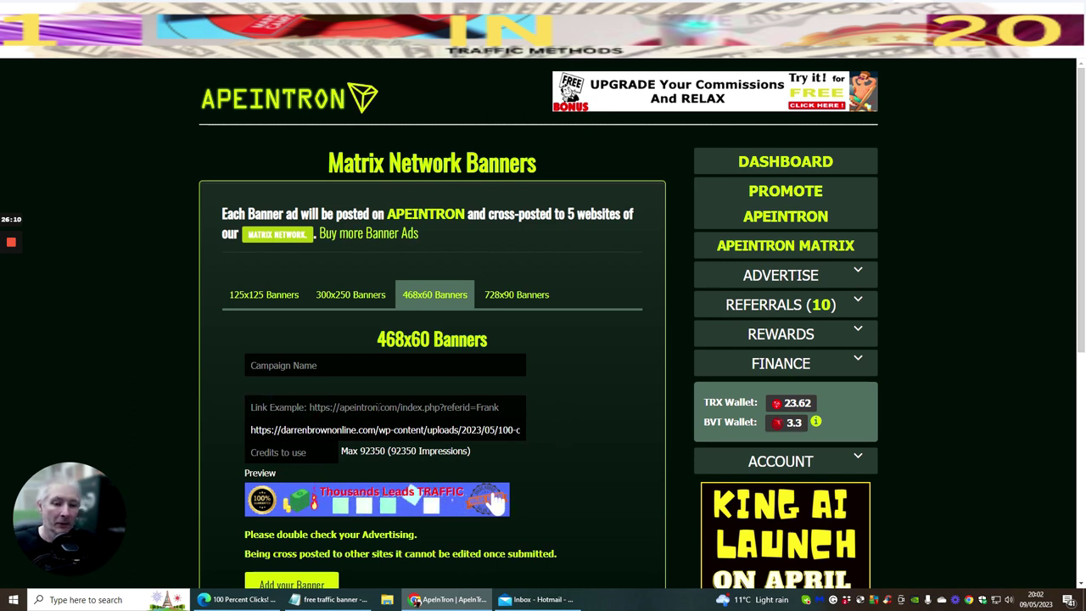
Step: Copy the 100percentclicks.com affiliate link from the Notepad note and paste it as the target link of the 468x60 banner
{"action": "left_click", "coordinate": [331, 599]}
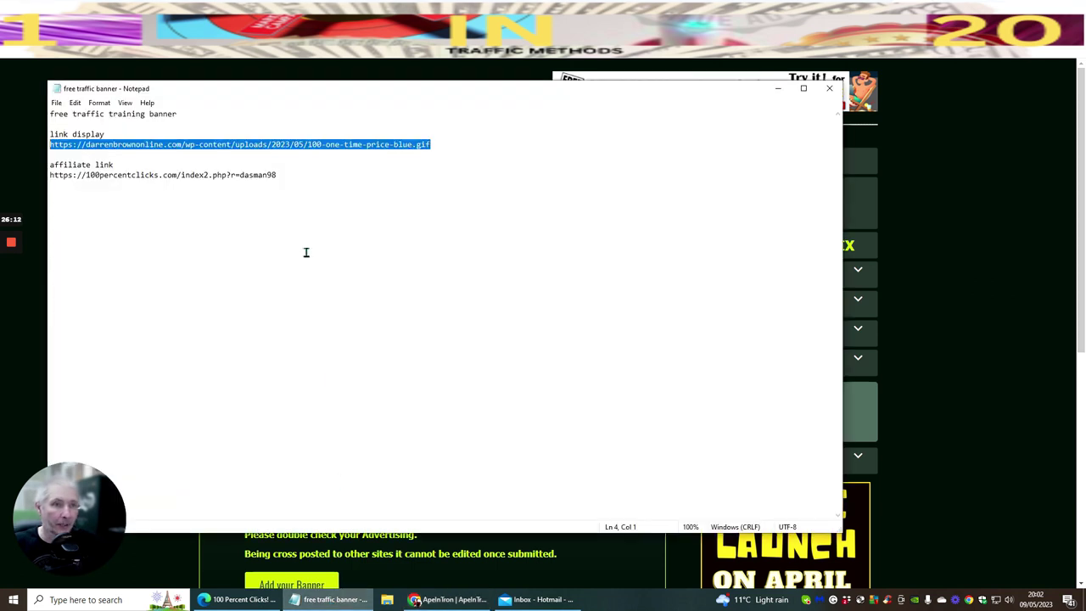
{"action": "left_click_drag", "start_coordinate": [290, 173], "coordinate": [37, 172]}
{"action": "right_click", "coordinate": [125, 177]}
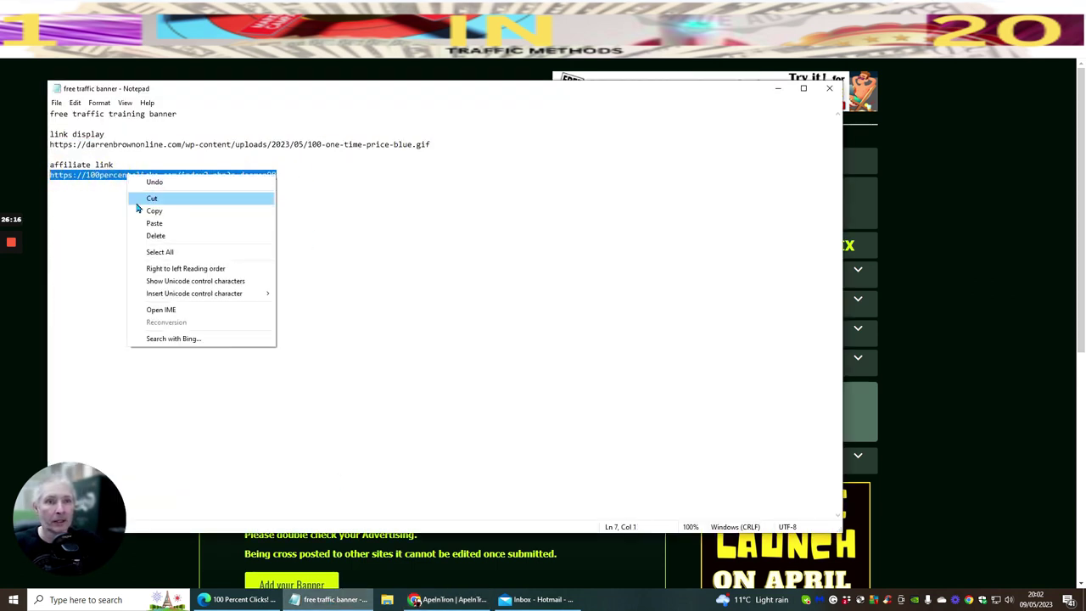
{"action": "left_click", "coordinate": [140, 209]}
{"action": "left_click", "coordinate": [779, 90]}
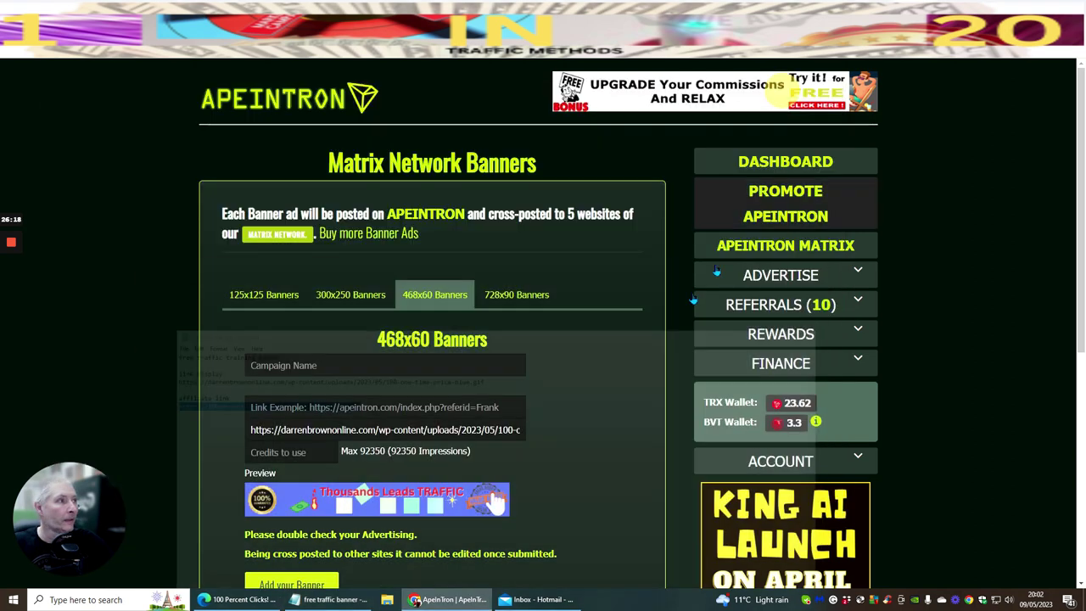
{"action": "left_click", "coordinate": [280, 407]}
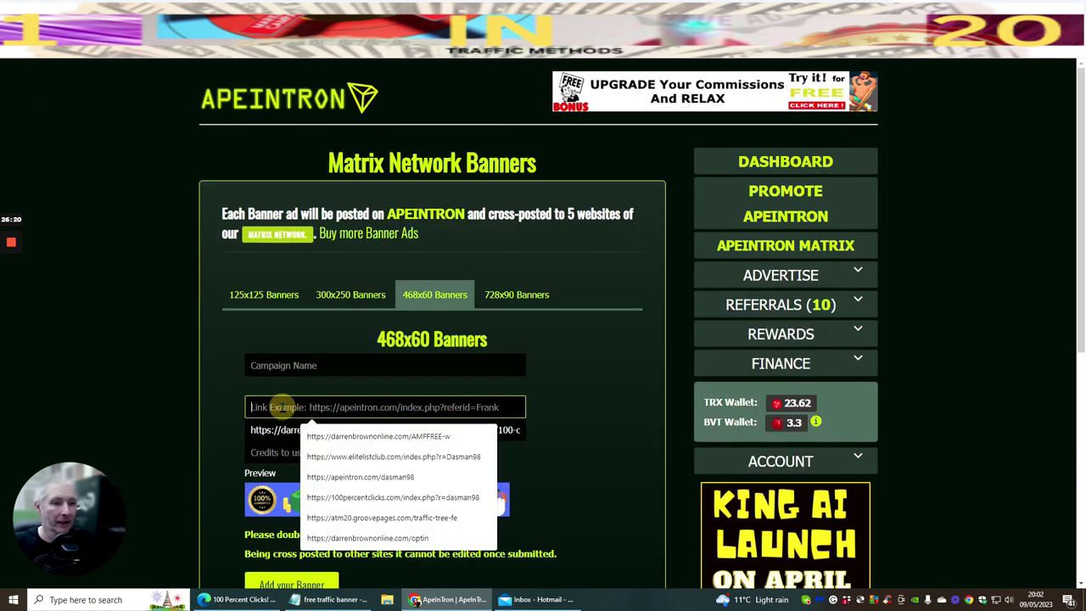
{"action": "right_click", "coordinate": [283, 409]}
{"action": "left_click", "coordinate": [330, 311]}
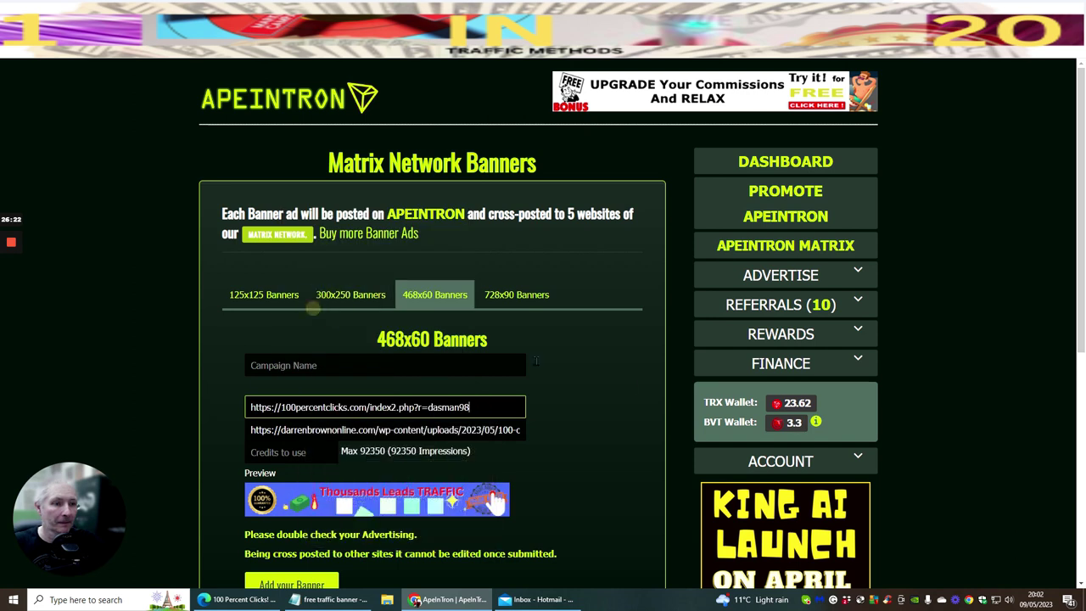
Step: Name the banner campaign "grab your Buyers Traffic Here"
{"action": "left_click", "coordinate": [323, 365]}
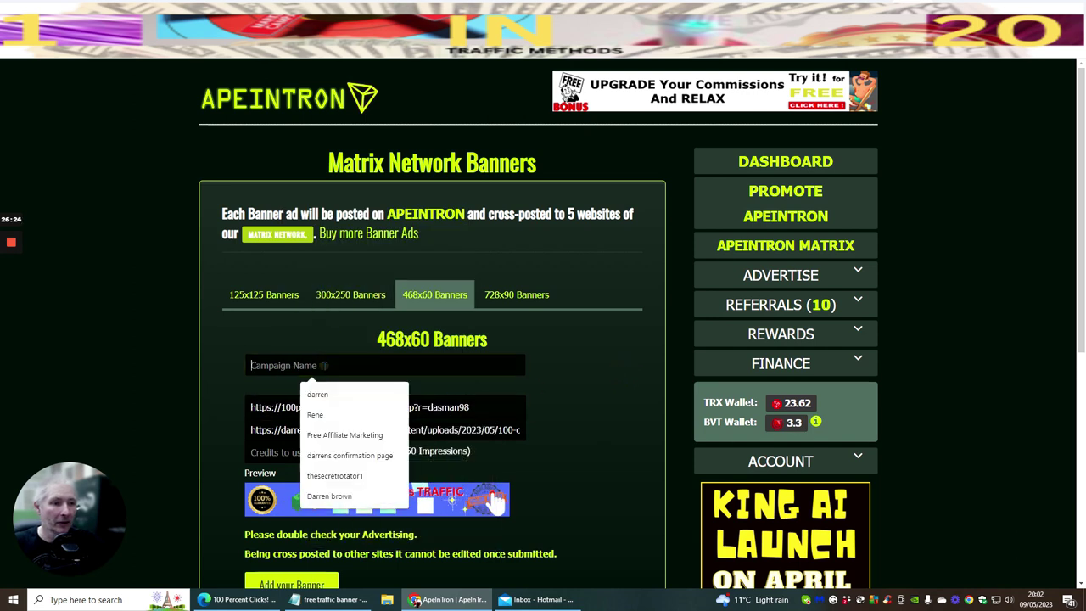
{"action": "type", "text": "gra"}
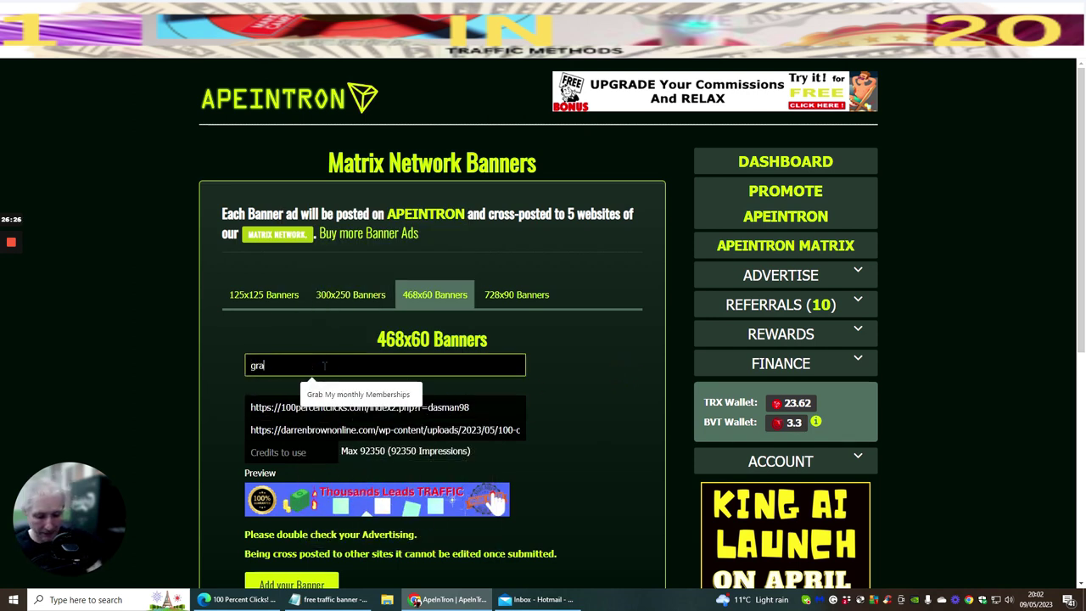
{"action": "type", "text": "b your"}
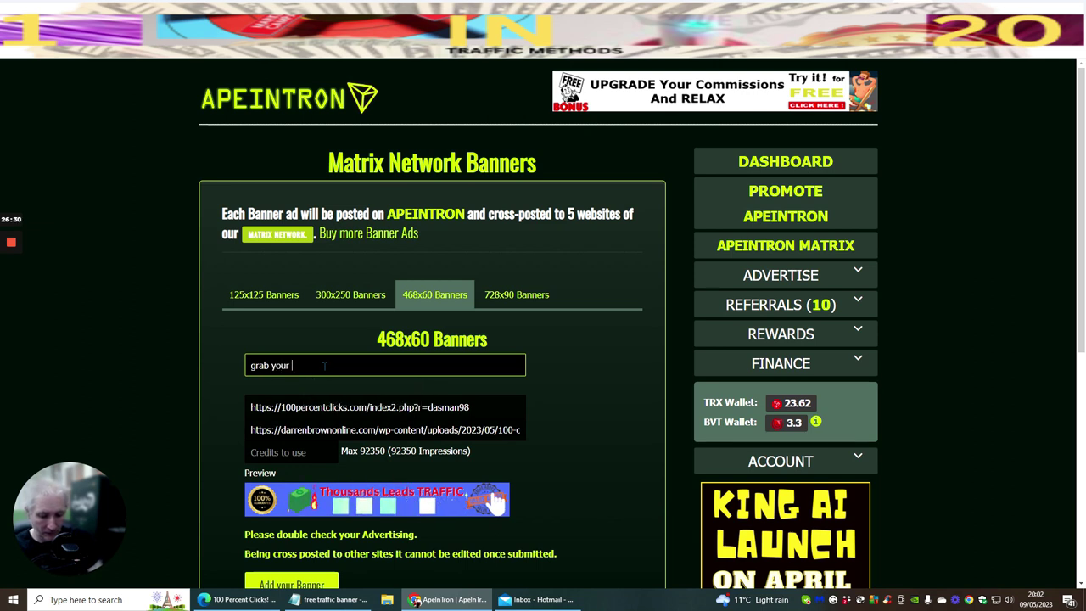
{"action": "type", "text": " Buyers Traffic"}
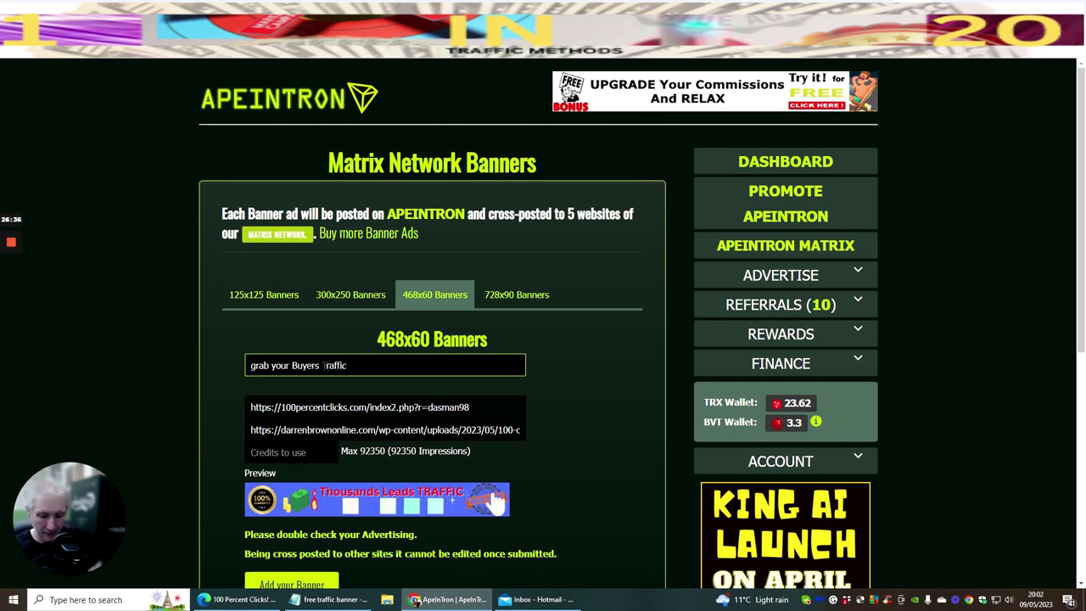
{"action": "type", "text": " Here"}
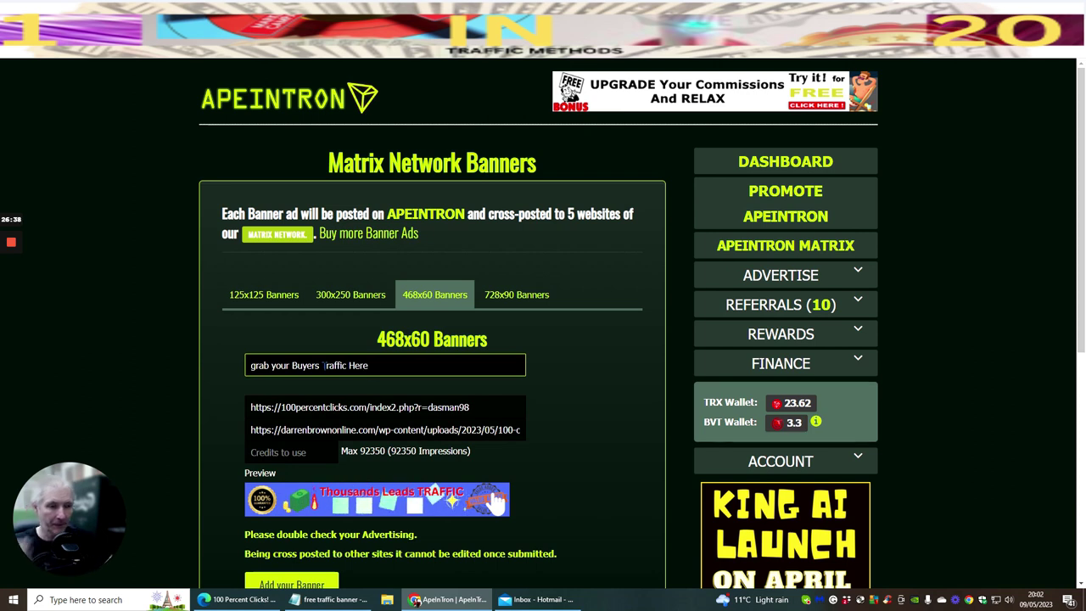
Step: Assign 350 credits to the 468x60 banner and submit it
{"action": "scroll", "coordinate": [535, 354], "scroll_direction": "down", "scroll_amount": 2}
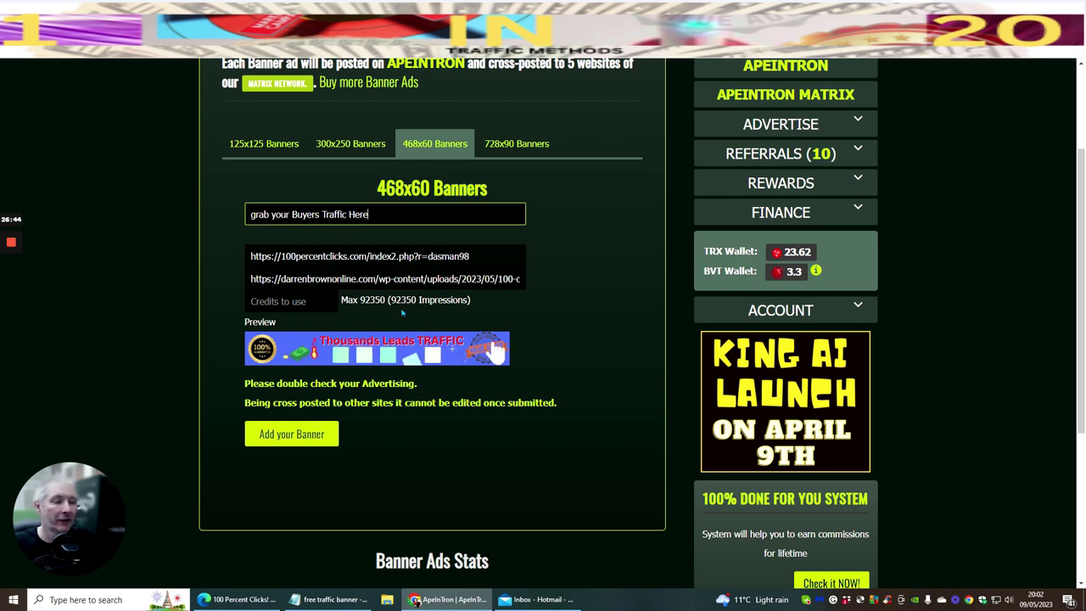
{"action": "left_click", "coordinate": [263, 300]}
{"action": "type", "text": "350"}
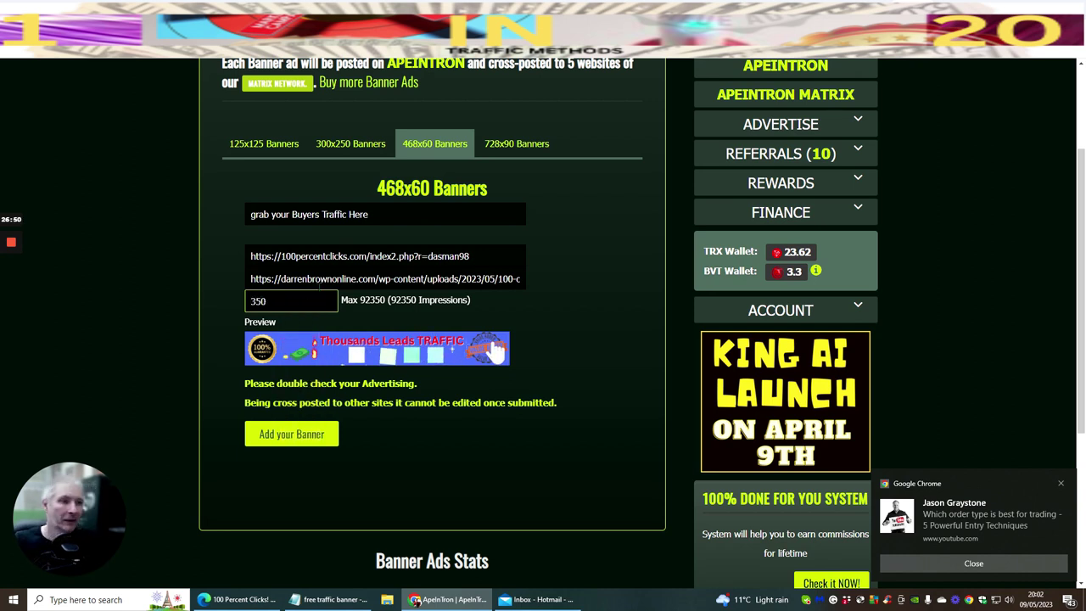
{"action": "left_click", "coordinate": [286, 439]}
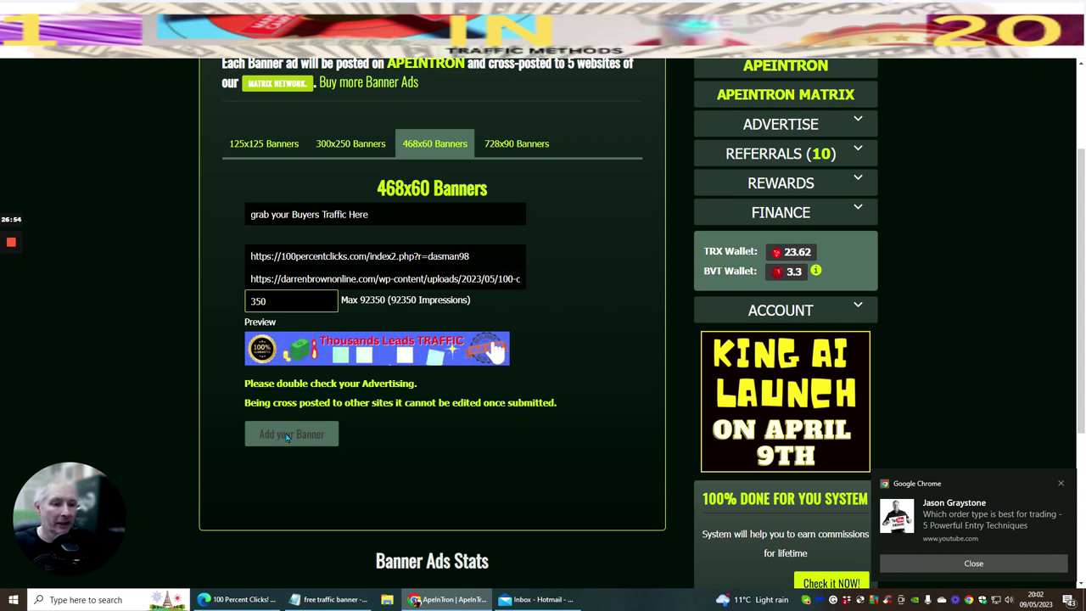
{"action": "left_click", "coordinate": [286, 436]}
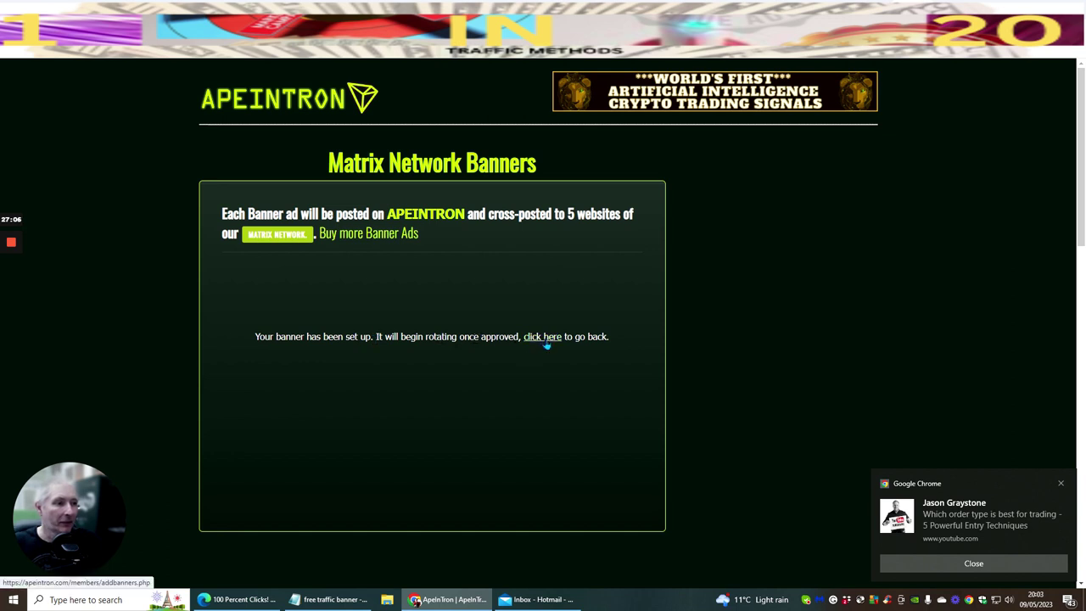
Step: Dismiss the browser notifications and go back to the Matrix Network Banners page
{"action": "left_click", "coordinate": [911, 563]}
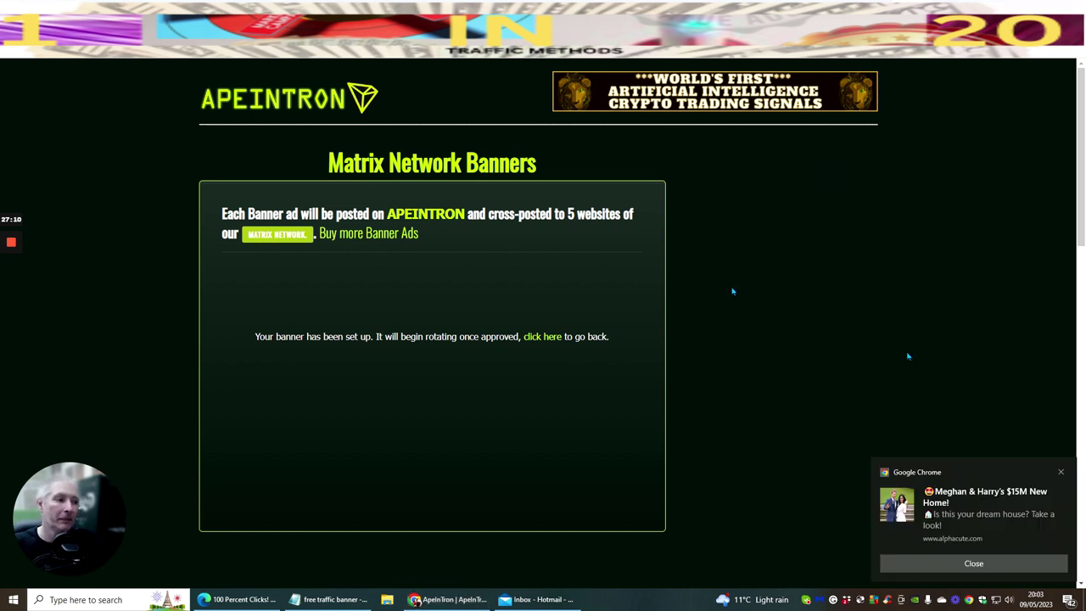
{"action": "left_click", "coordinate": [943, 563]}
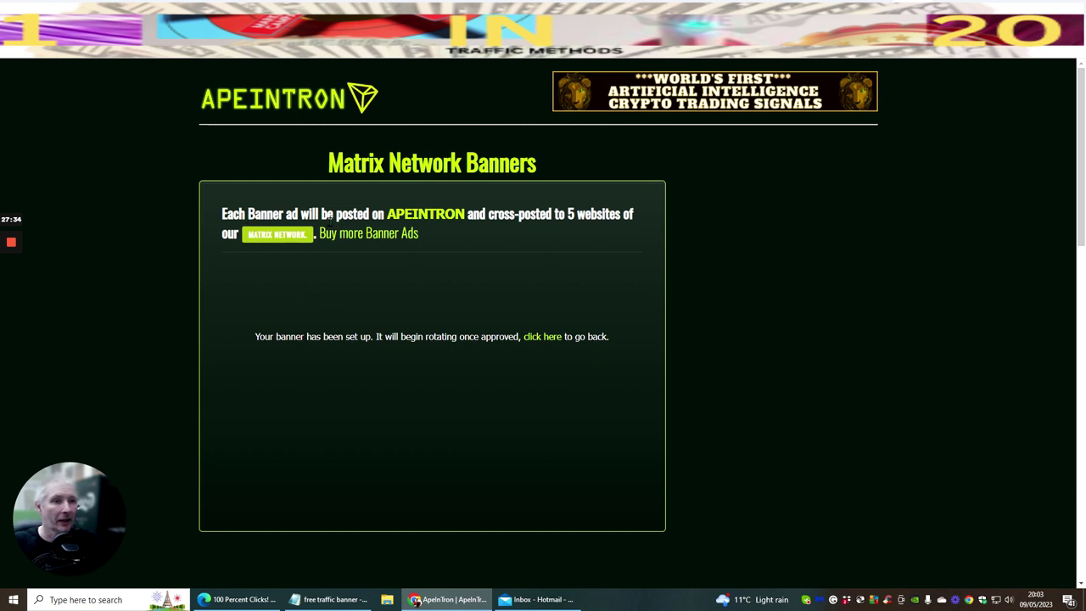
{"action": "left_click", "coordinate": [547, 337]}
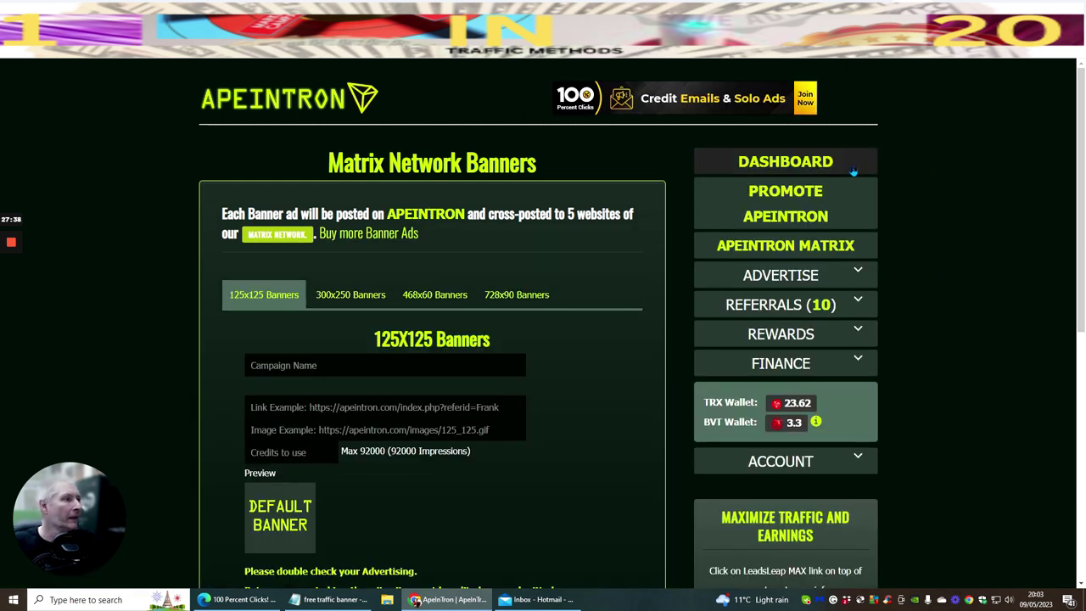
Step: Open the ApeInTron dashboard and review the ad credits, recent commissions and recent purchases
{"action": "left_click", "coordinate": [787, 161]}
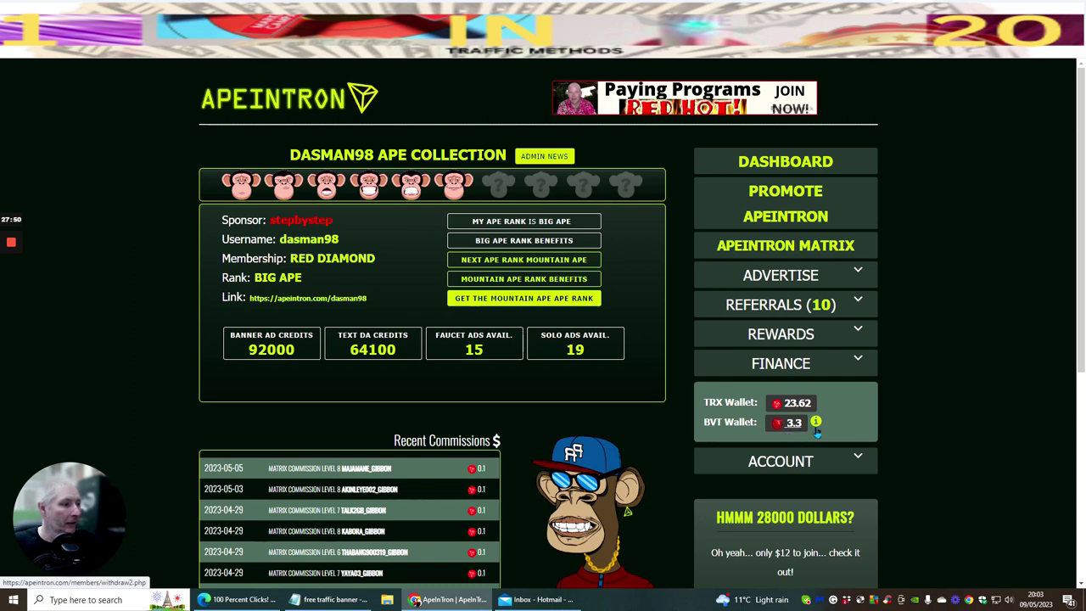
{"action": "scroll", "coordinate": [951, 171], "scroll_direction": "down", "scroll_amount": 4}
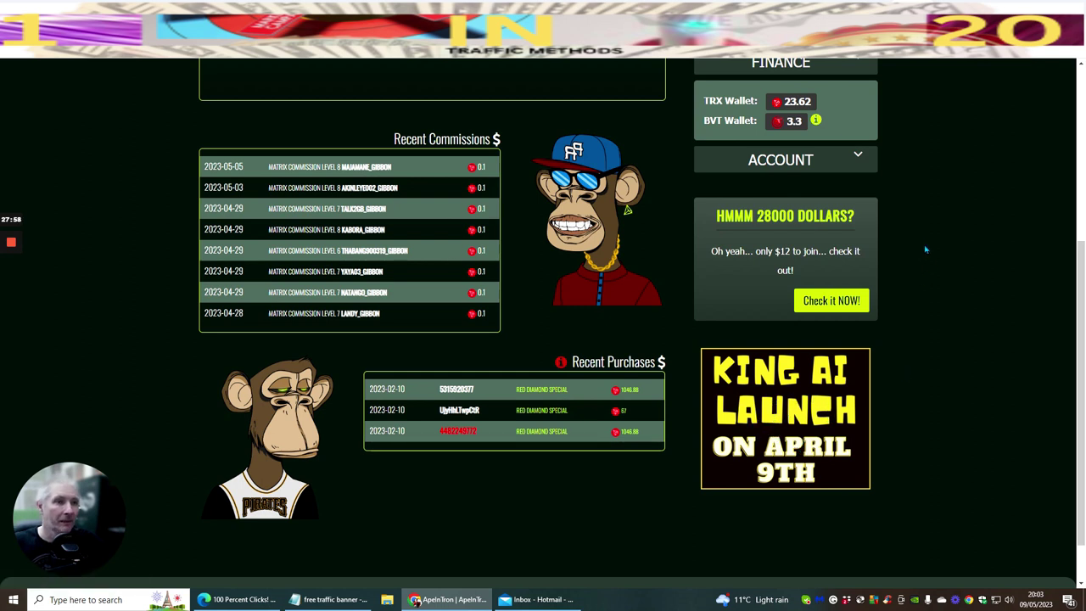
{"action": "scroll", "coordinate": [922, 255], "scroll_direction": "up", "scroll_amount": 4}
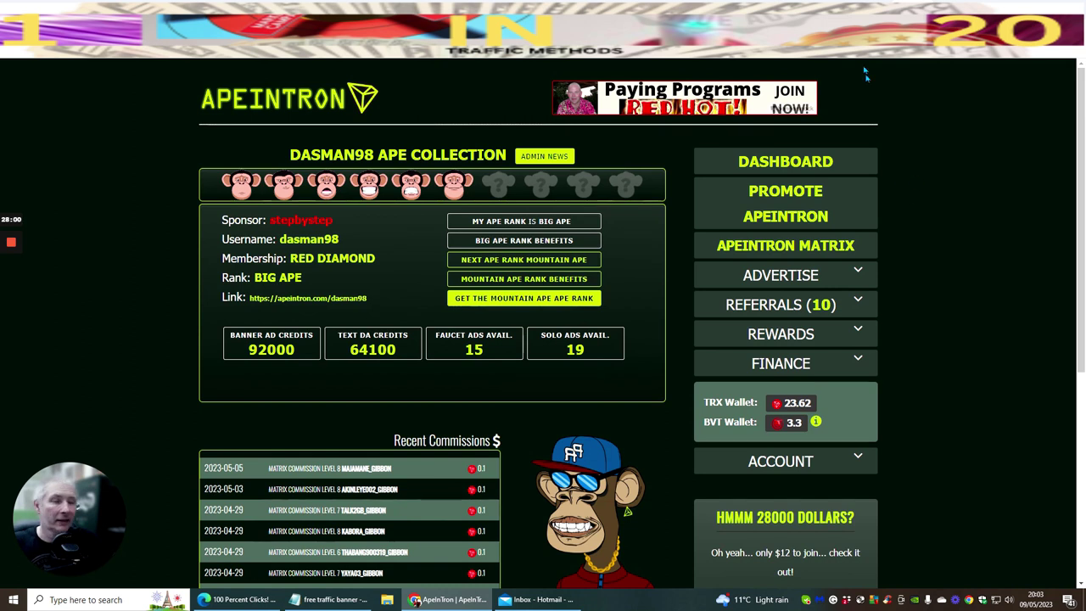
Step: Switch to the 100 Percent Clicks Affiliates page and examine the available banner sizes and their banner URLs
{"action": "key", "text": "alt+Tab"}
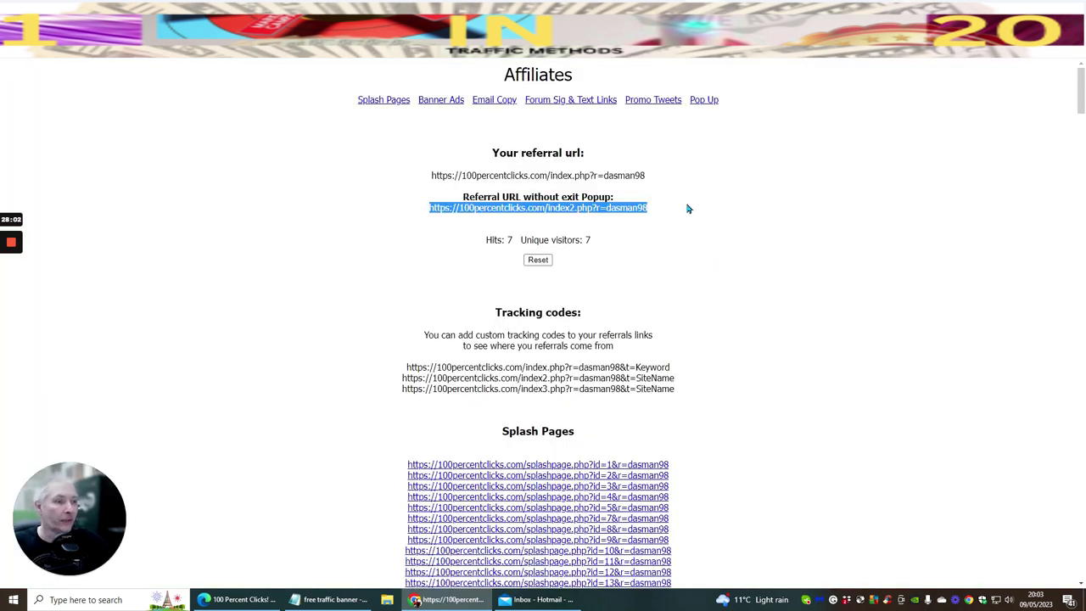
{"action": "scroll", "coordinate": [594, 203], "scroll_direction": "down", "scroll_amount": 10}
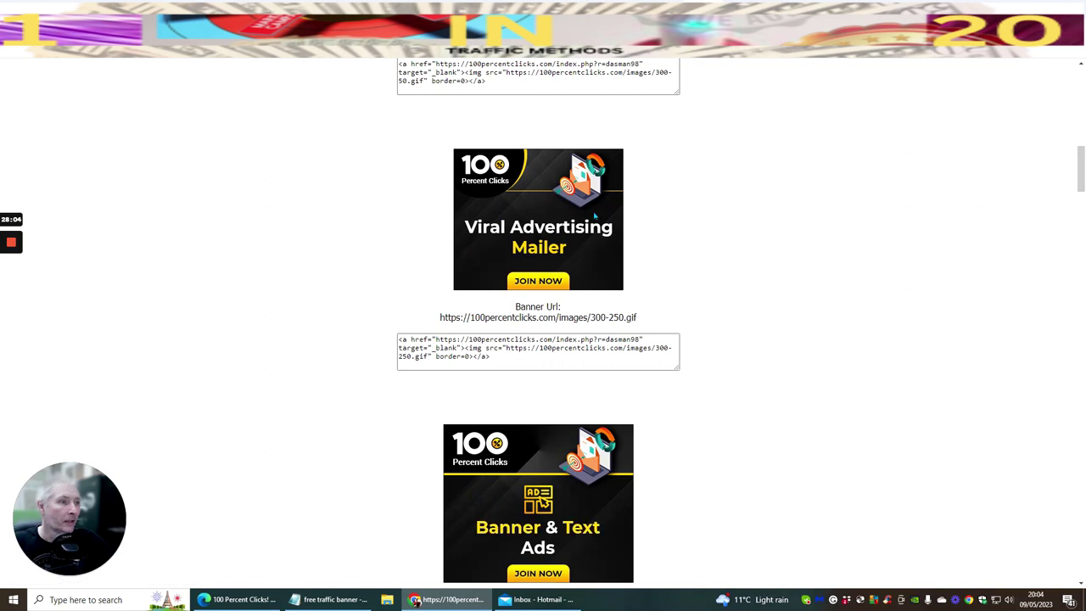
{"action": "scroll", "coordinate": [594, 196], "scroll_direction": "up", "scroll_amount": 5}
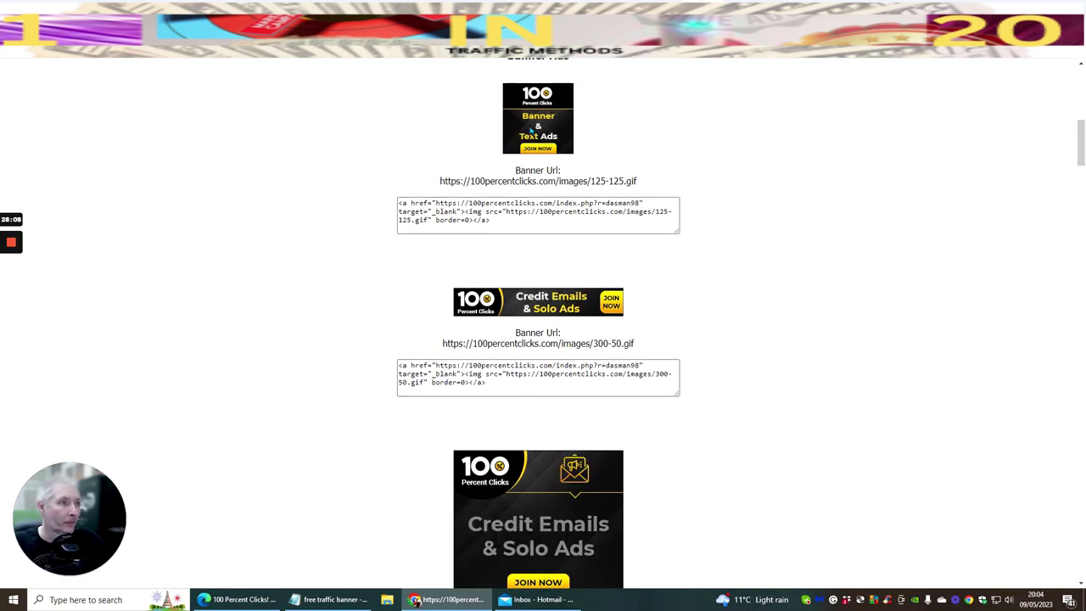
{"action": "scroll", "coordinate": [717, 169], "scroll_direction": "down", "scroll_amount": 3}
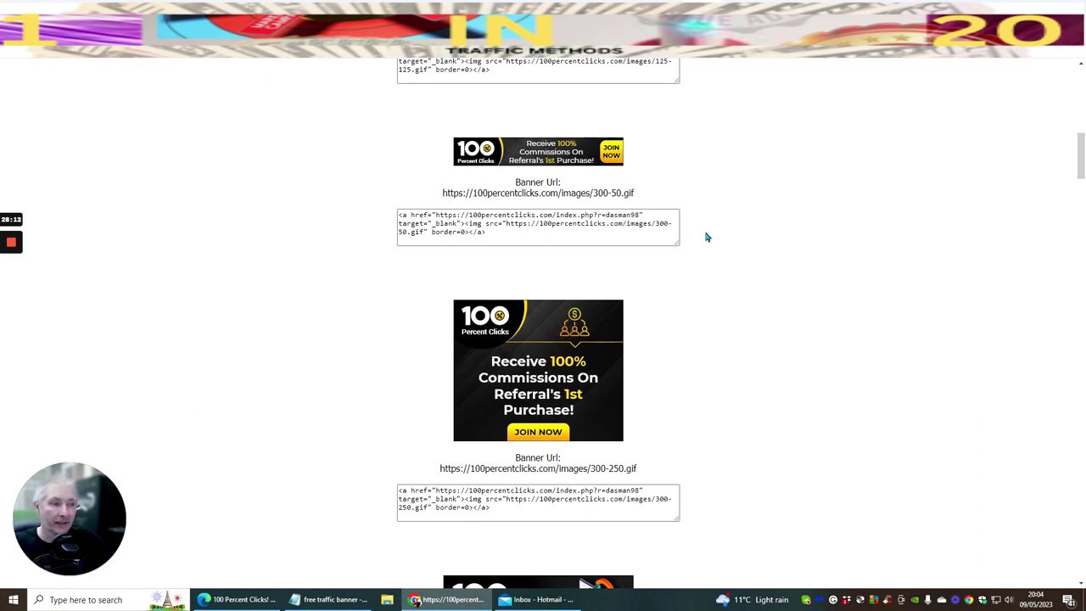
{"action": "scroll", "coordinate": [706, 237], "scroll_direction": "up", "scroll_amount": 5}
{"action": "scroll", "coordinate": [710, 270], "scroll_direction": "down", "scroll_amount": 20}
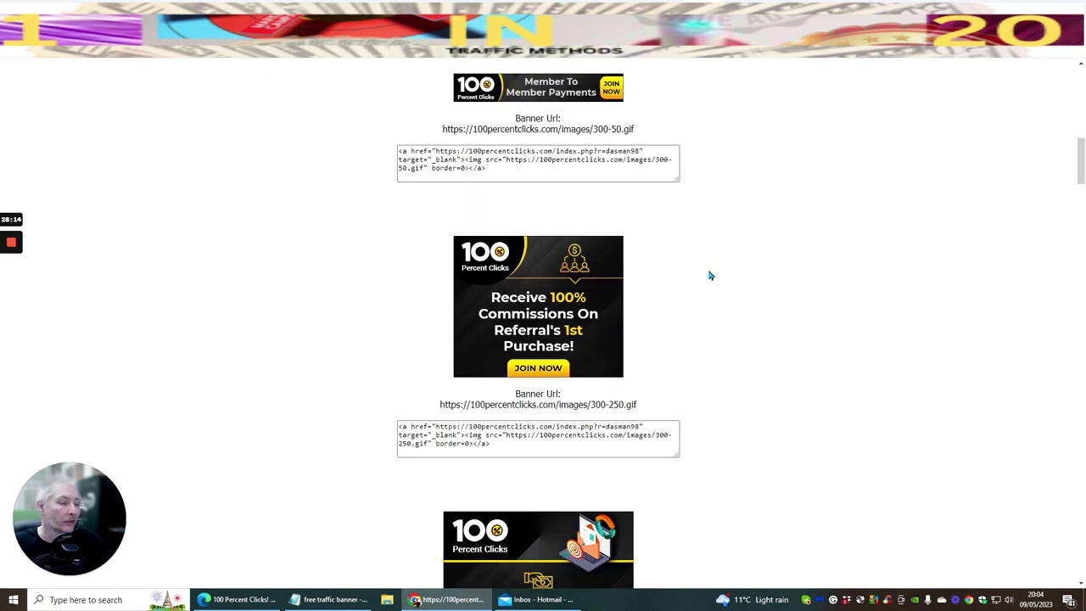
{"action": "scroll", "coordinate": [710, 275], "scroll_direction": "down", "scroll_amount": 15}
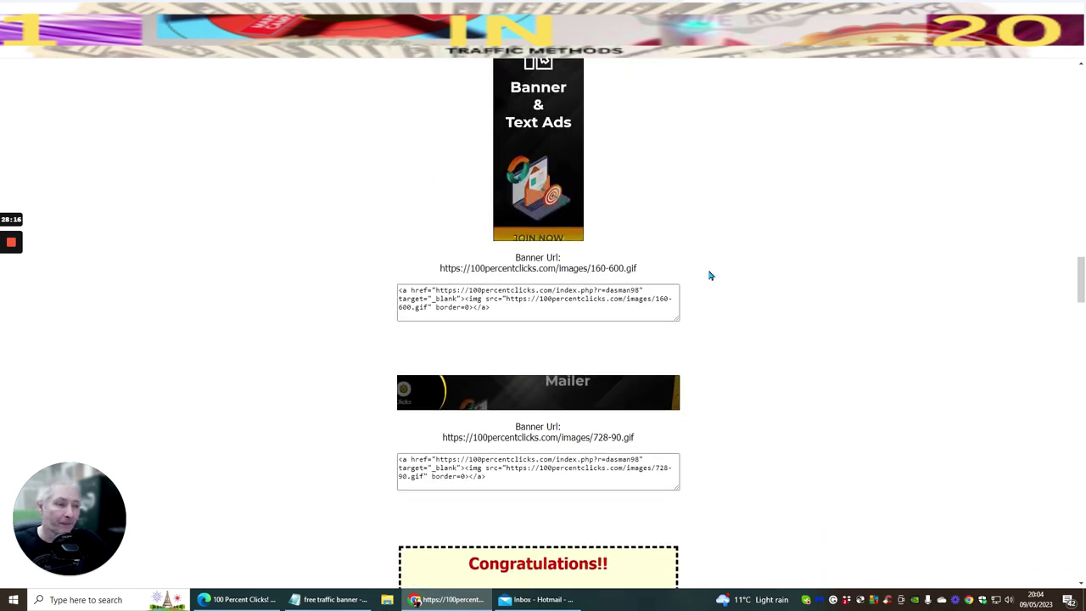
{"action": "scroll", "coordinate": [710, 275], "scroll_direction": "up", "scroll_amount": 15}
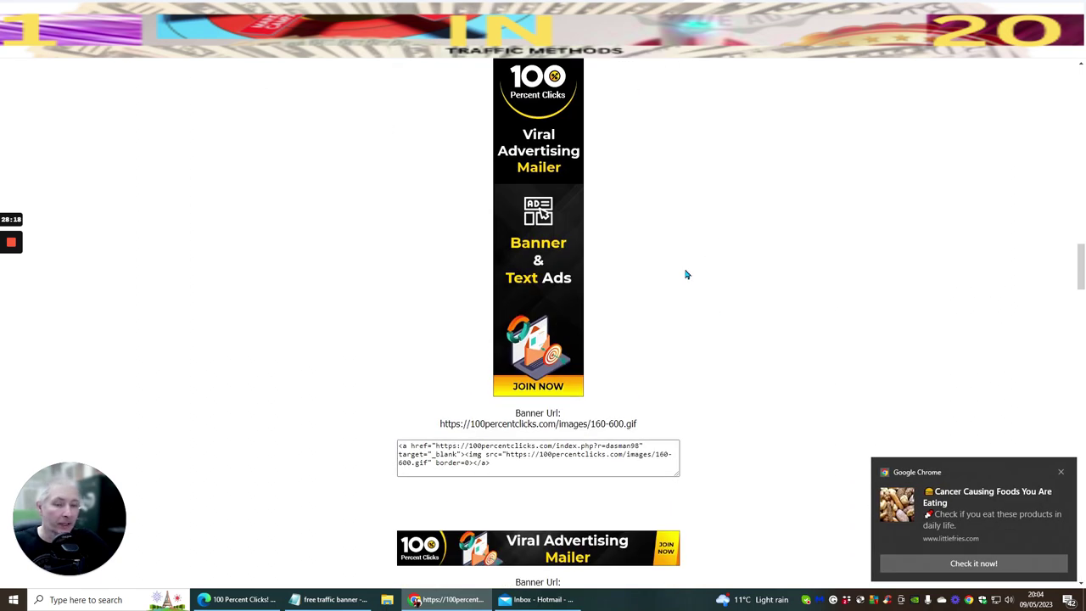
{"action": "scroll", "coordinate": [686, 274], "scroll_direction": "up", "scroll_amount": 15}
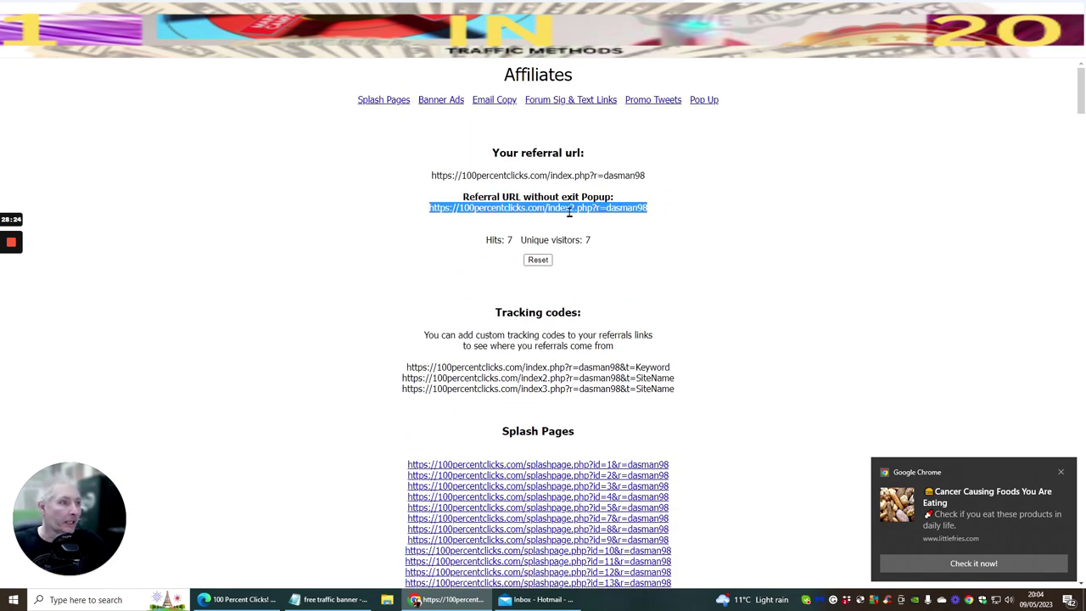
Step: Deselect the referral URL and check the referral hits and unique visitors and the Credit Mailer Stats
{"action": "left_click", "coordinate": [672, 221]}
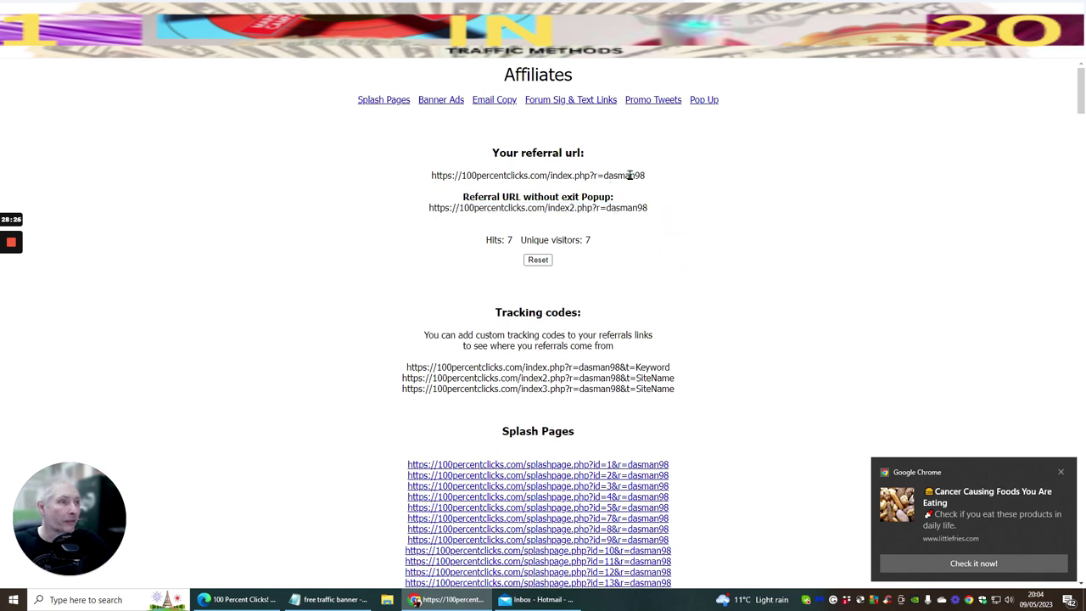
{"action": "double_click", "coordinate": [601, 240]}
{"action": "left_click", "coordinate": [706, 257]}
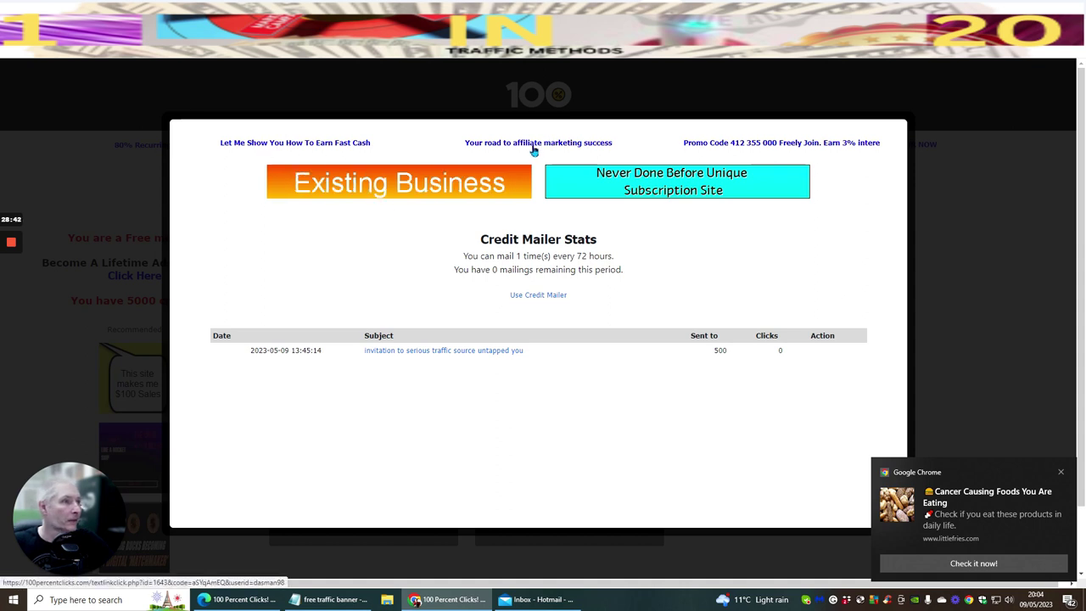
Step: Dismiss the browser notification and switch to the "Free Affiliate Marketing" chat in ChatGPT
{"action": "left_click", "coordinate": [1060, 472]}
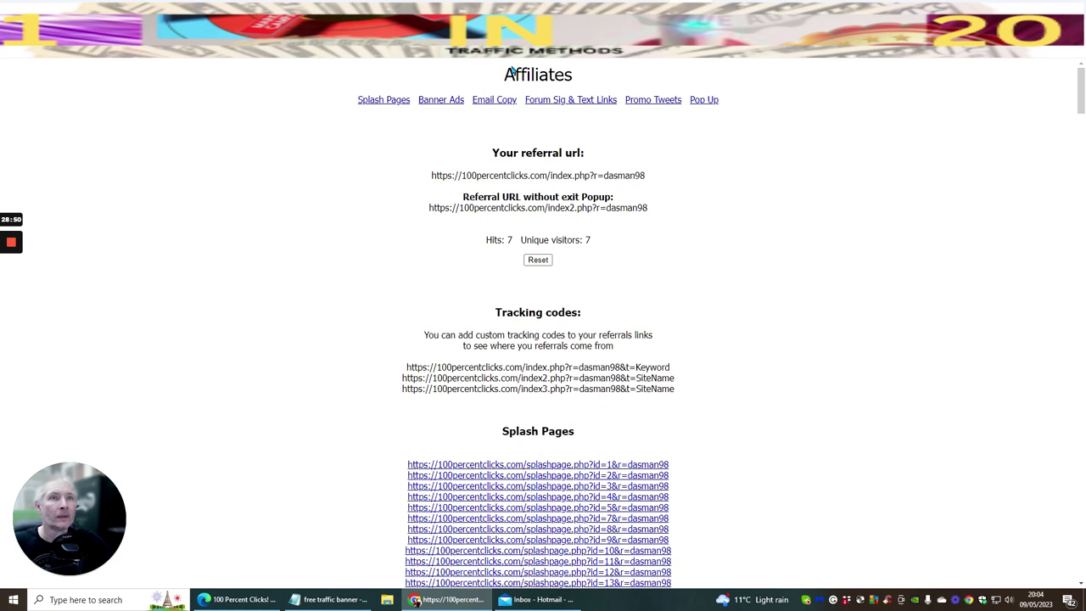
{"action": "key", "text": "ctrl+Tab"}
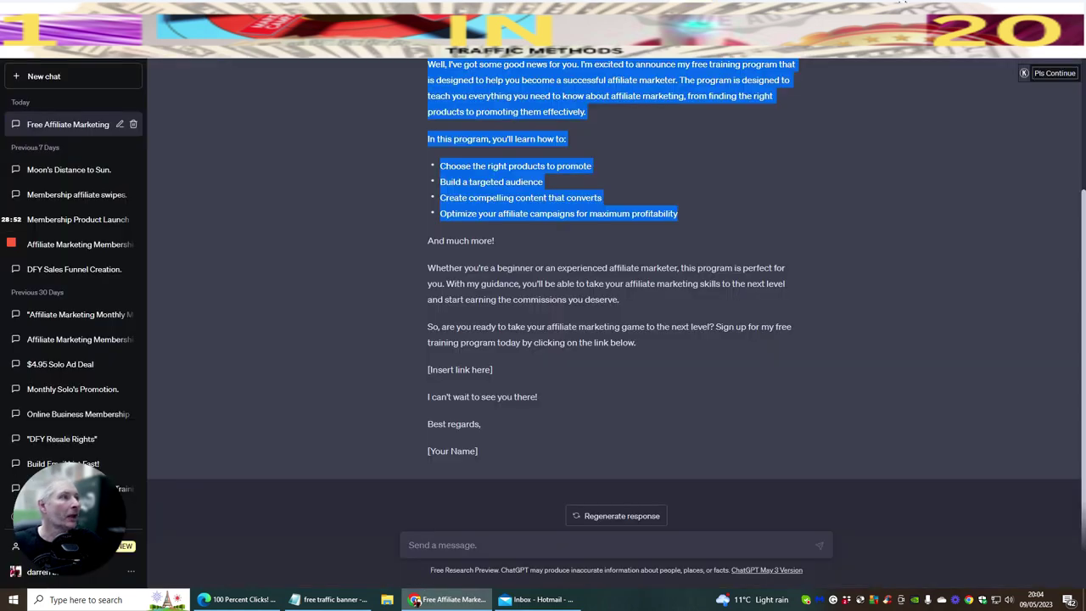
Step: Open the 100 Percent Clicks home page from the 100percentclicks.com address suggestions in a new browser tab
{"action": "key", "text": "ctrl+t"}
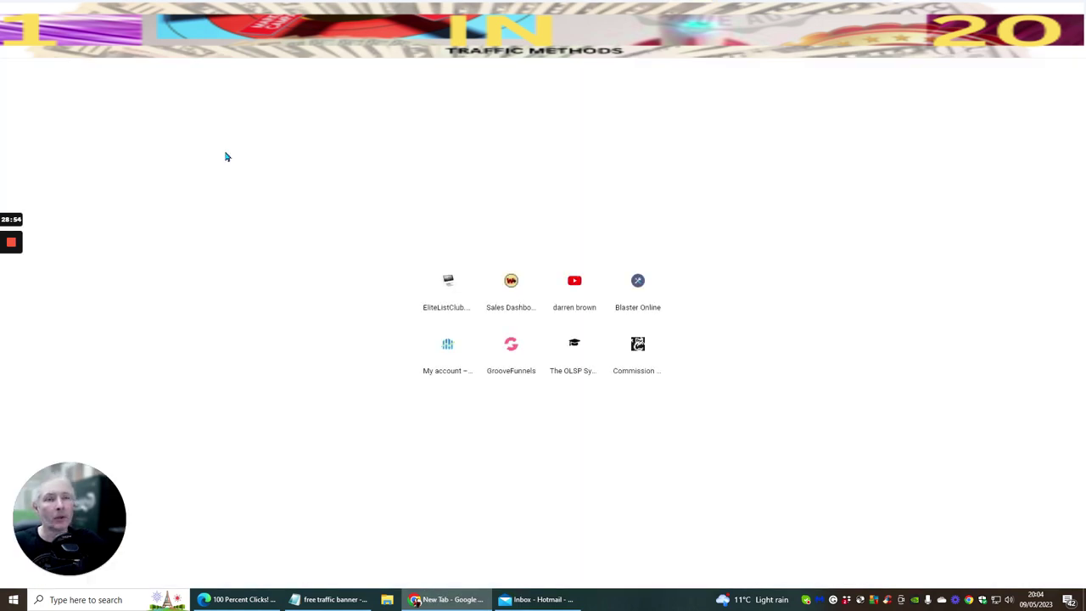
{"action": "type", "text": "100"}
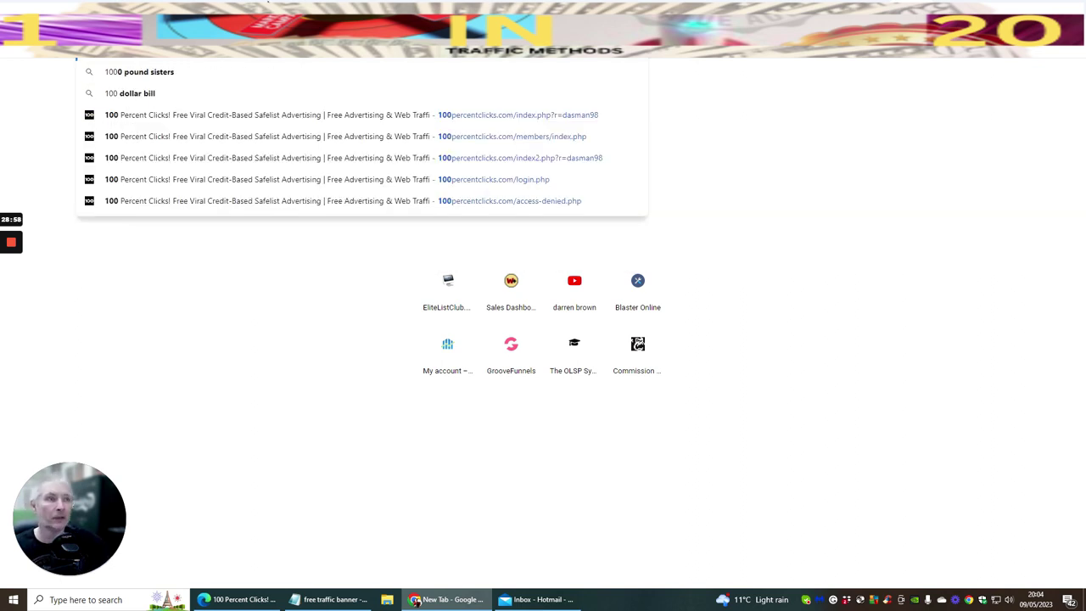
{"action": "left_click", "coordinate": [259, 179]}
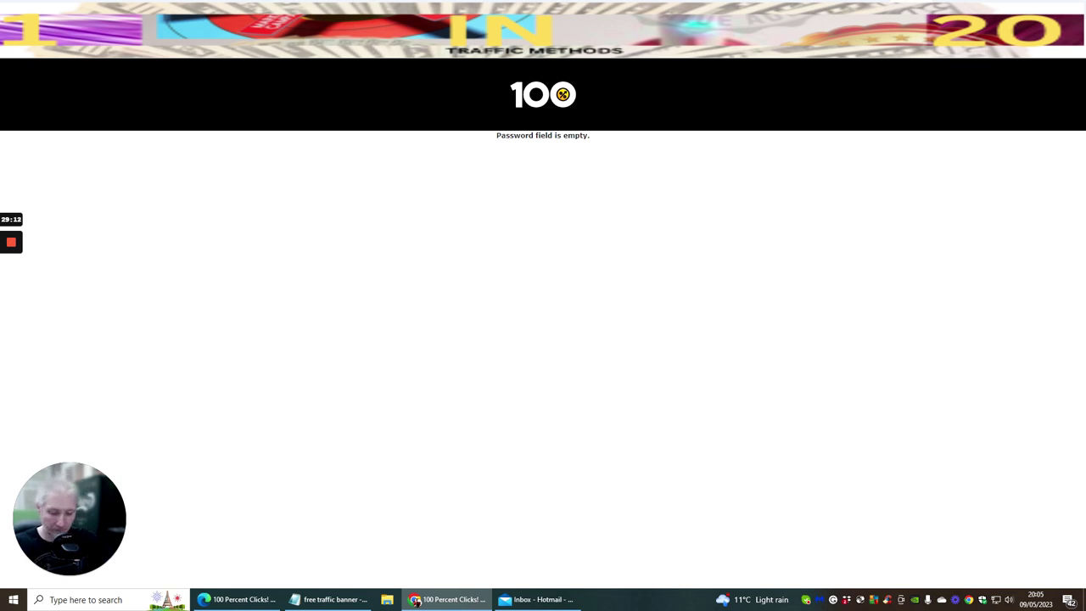
{"action": "key", "text": "ctrl+l"}
{"action": "type", "text": "100"}
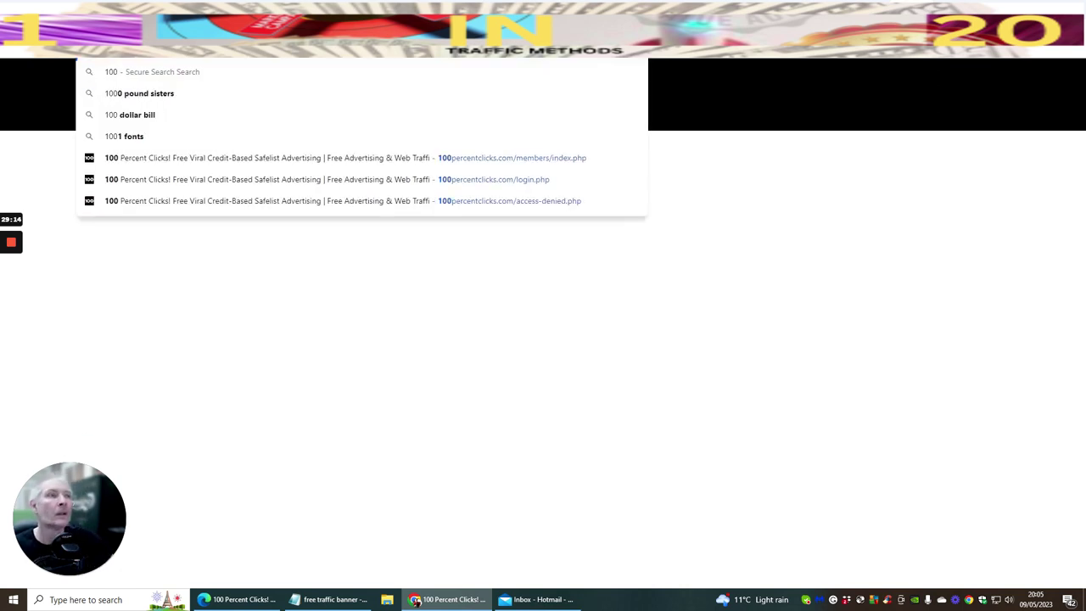
{"action": "left_click", "coordinate": [286, 179]}
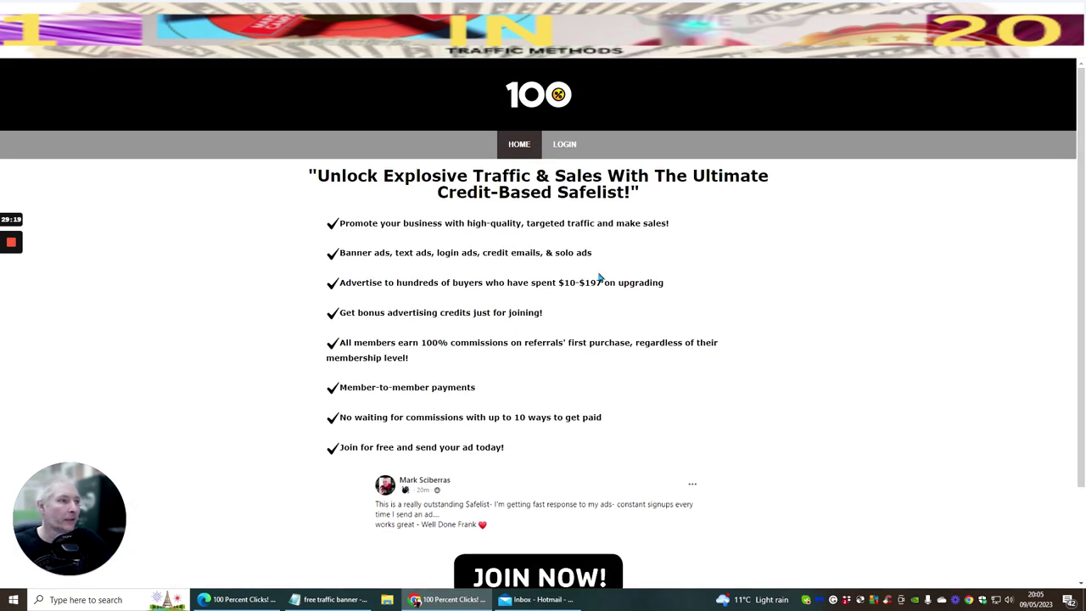
Step: Log in to the 100 Percent Clicks member account and skip the 10-second login ad wait
{"action": "left_click", "coordinate": [560, 144]}
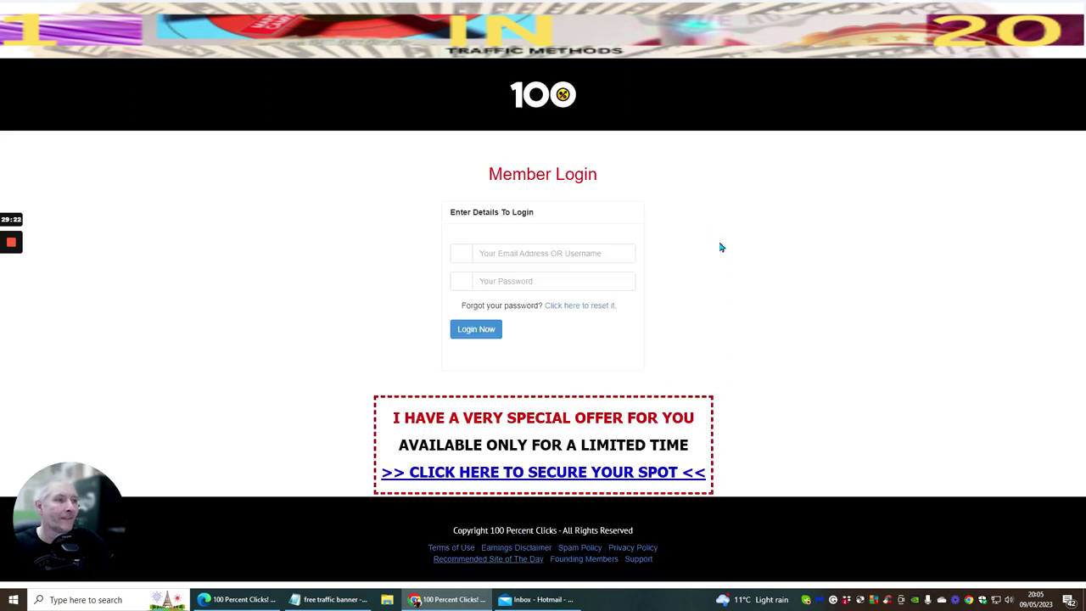
{"action": "left_click", "coordinate": [467, 330]}
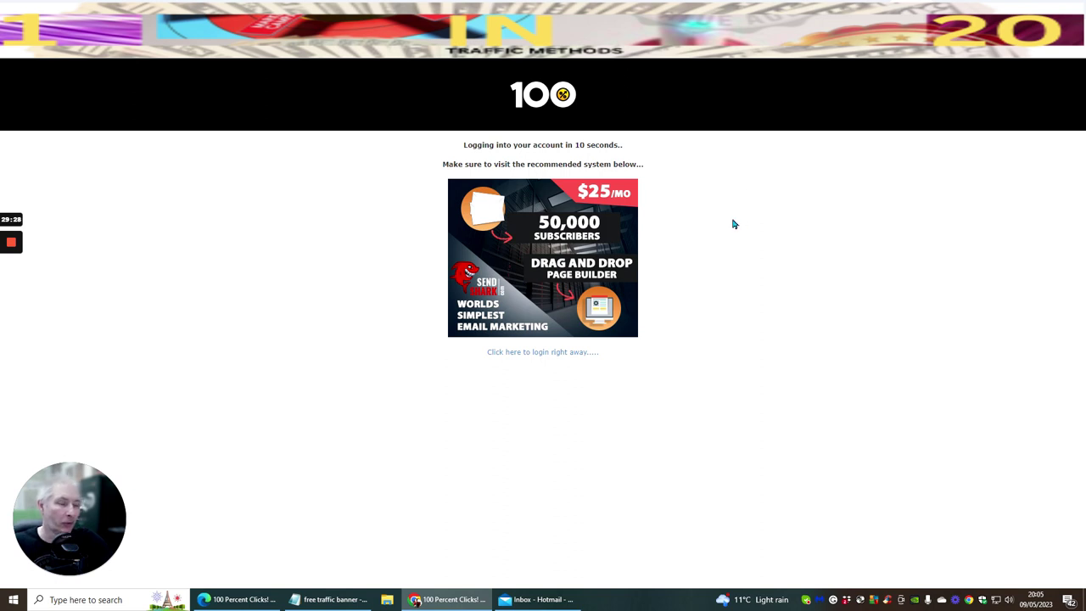
{"action": "left_click", "coordinate": [514, 353]}
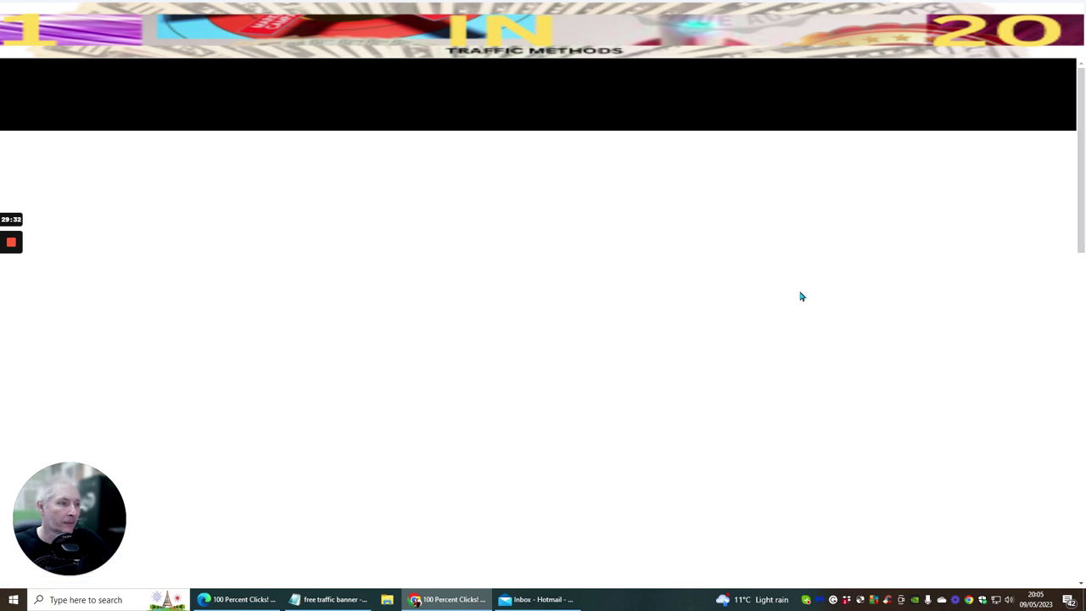
Step: Pass the membership upgrade page and decline the $27 doubled ads offer to continue to the 100 Percent Clicks members area
{"action": "scroll", "coordinate": [802, 212], "scroll_direction": "down", "scroll_amount": 20}
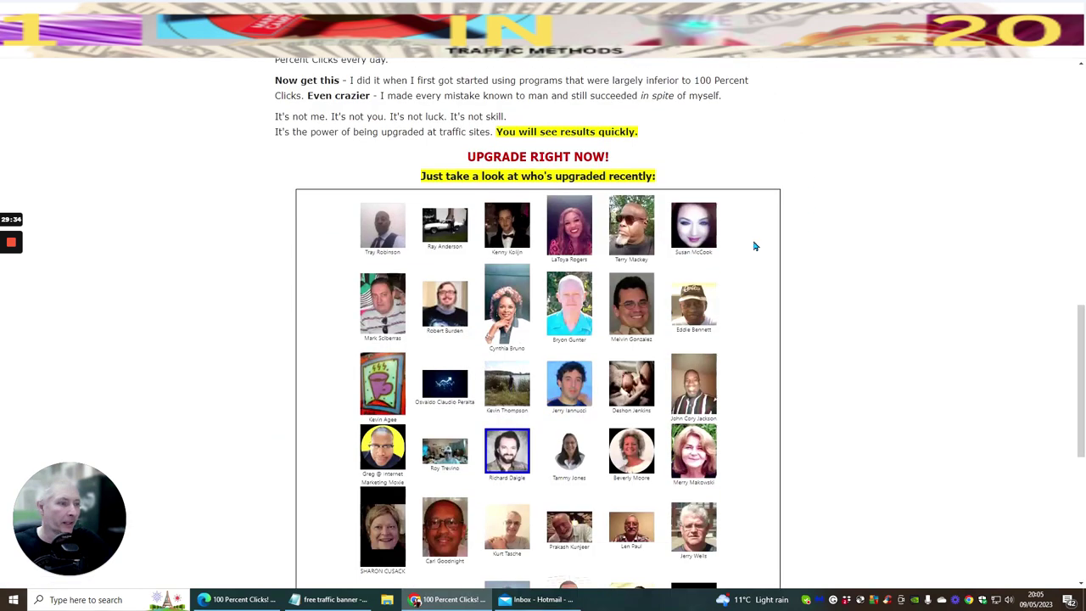
{"action": "left_click", "coordinate": [557, 482]}
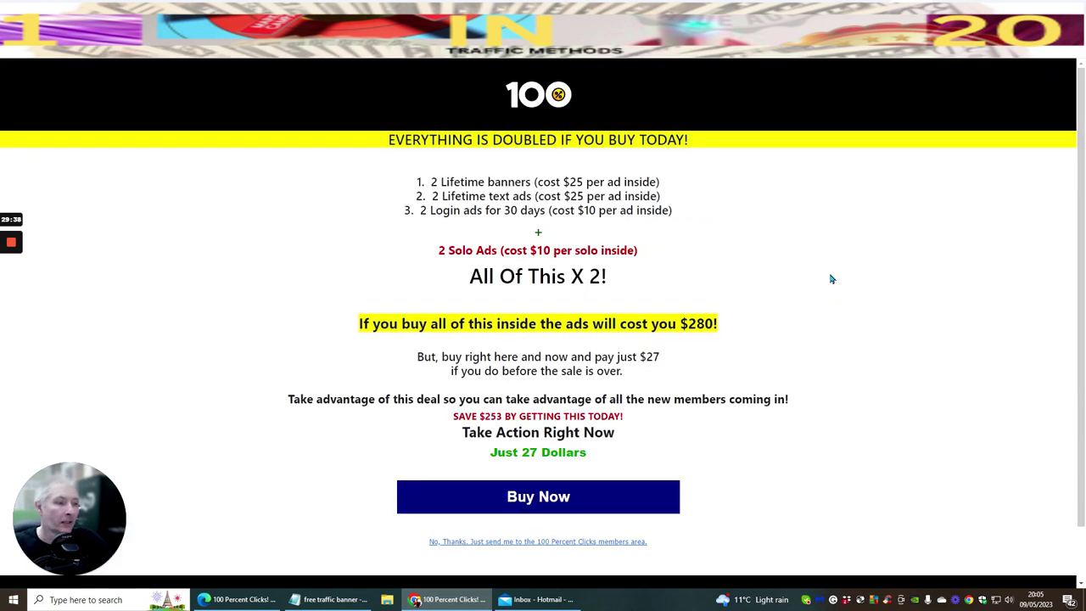
{"action": "left_click", "coordinate": [539, 543]}
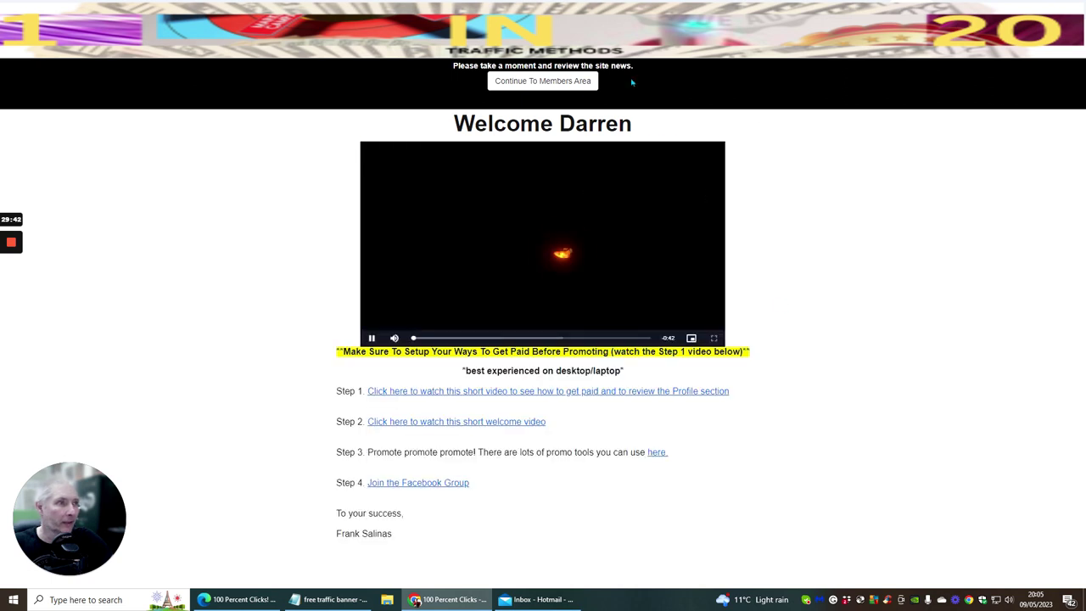